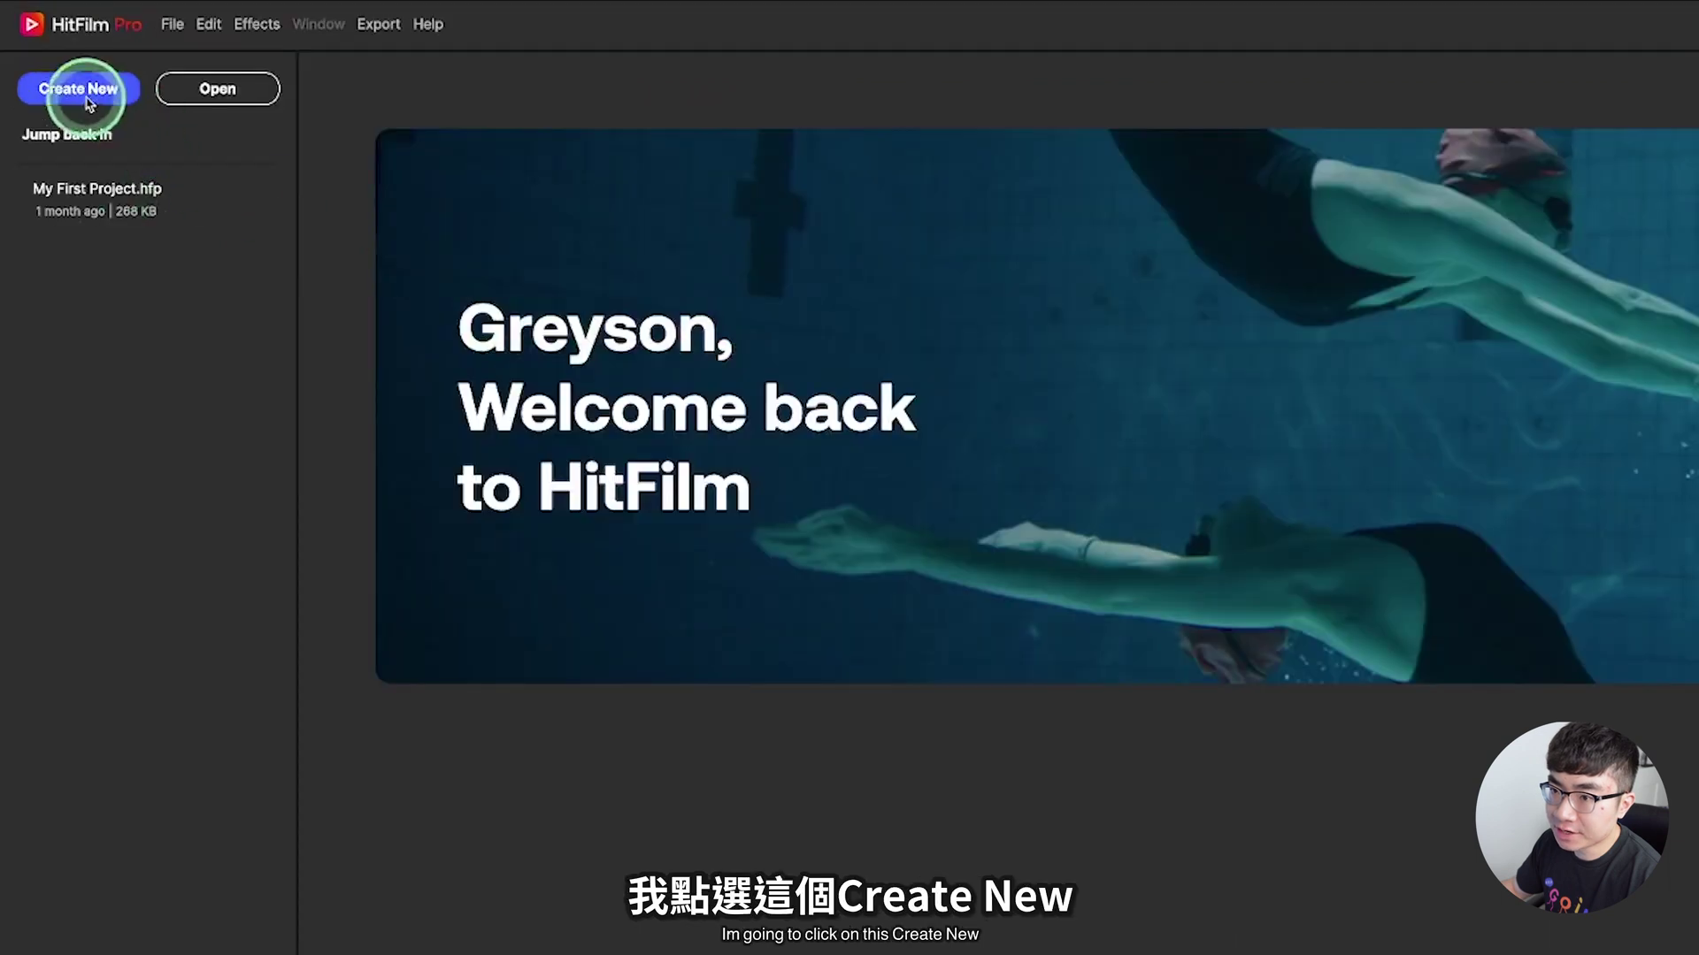
# Create a new project using the 1080p Full HD @ 25 fps template.
pyautogui.click(51, 59)
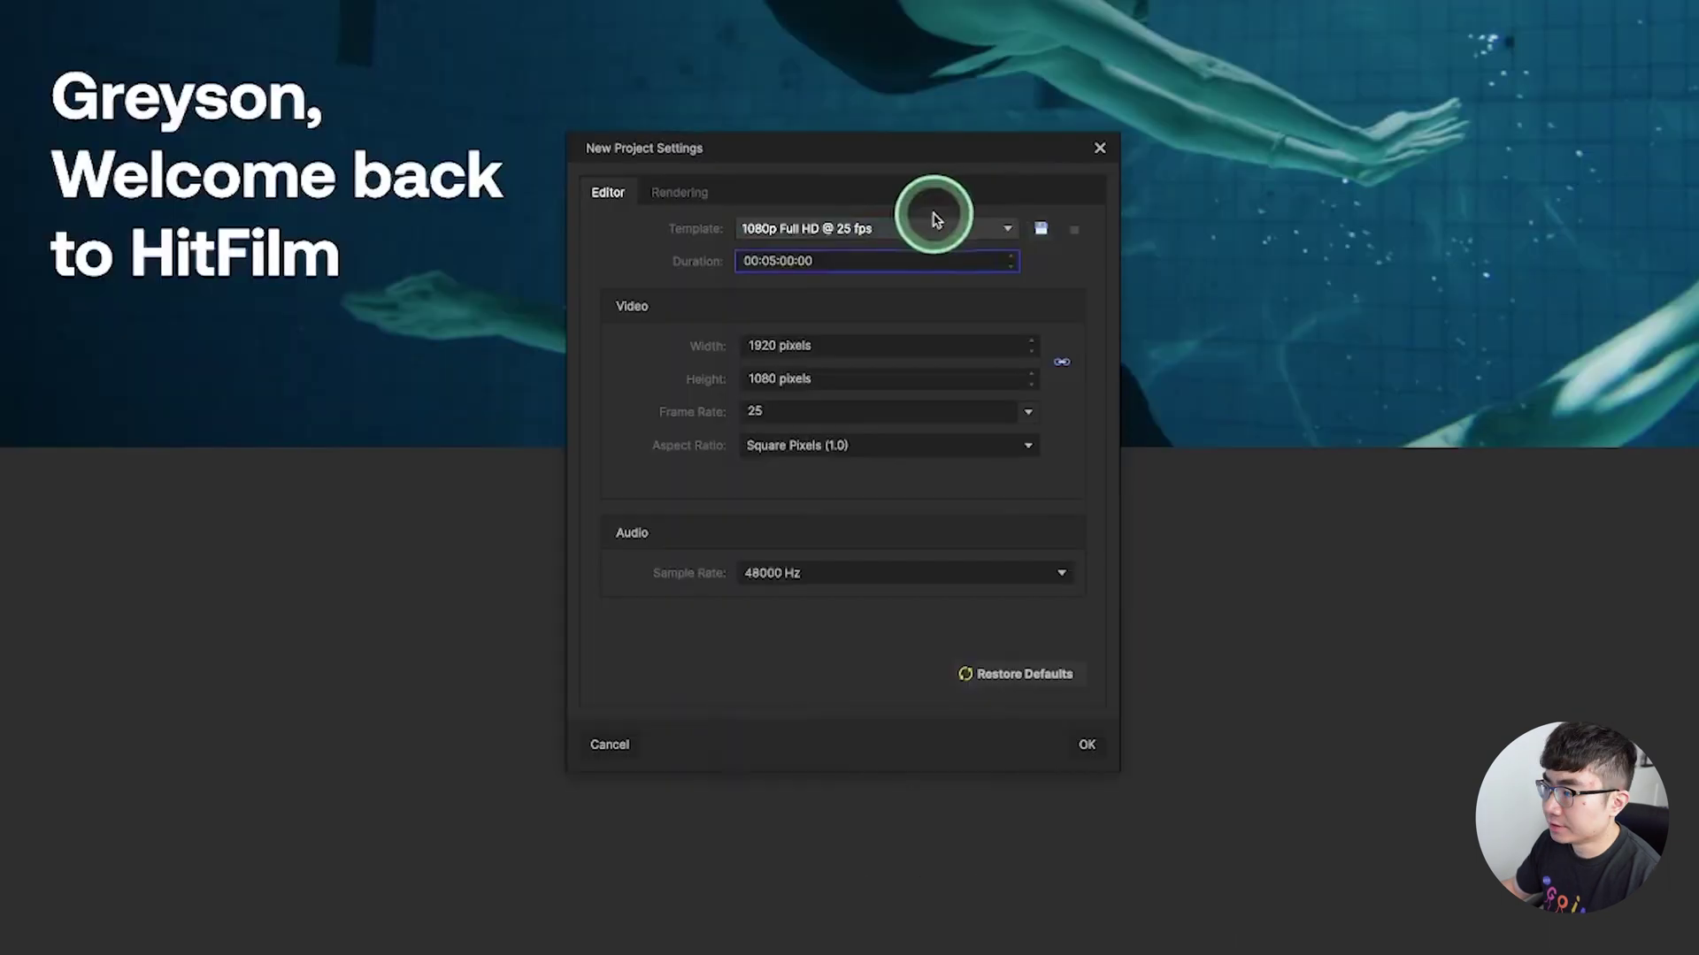
pyautogui.click(1008, 228)
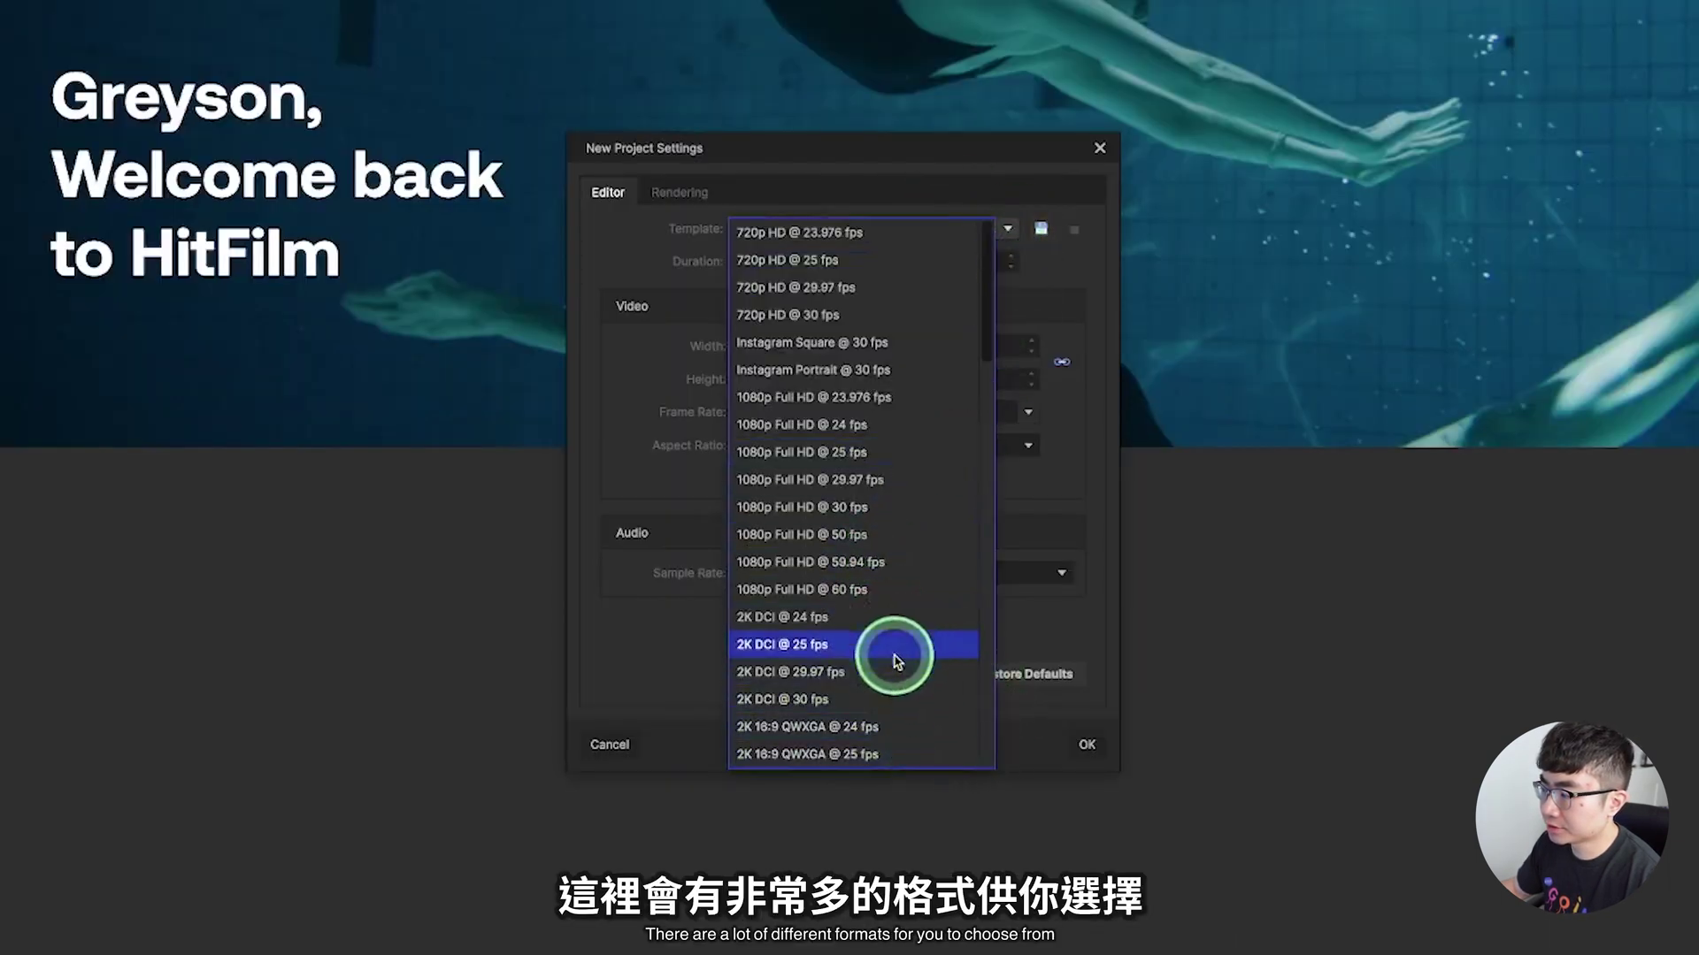
pyautogui.click(972, 452)
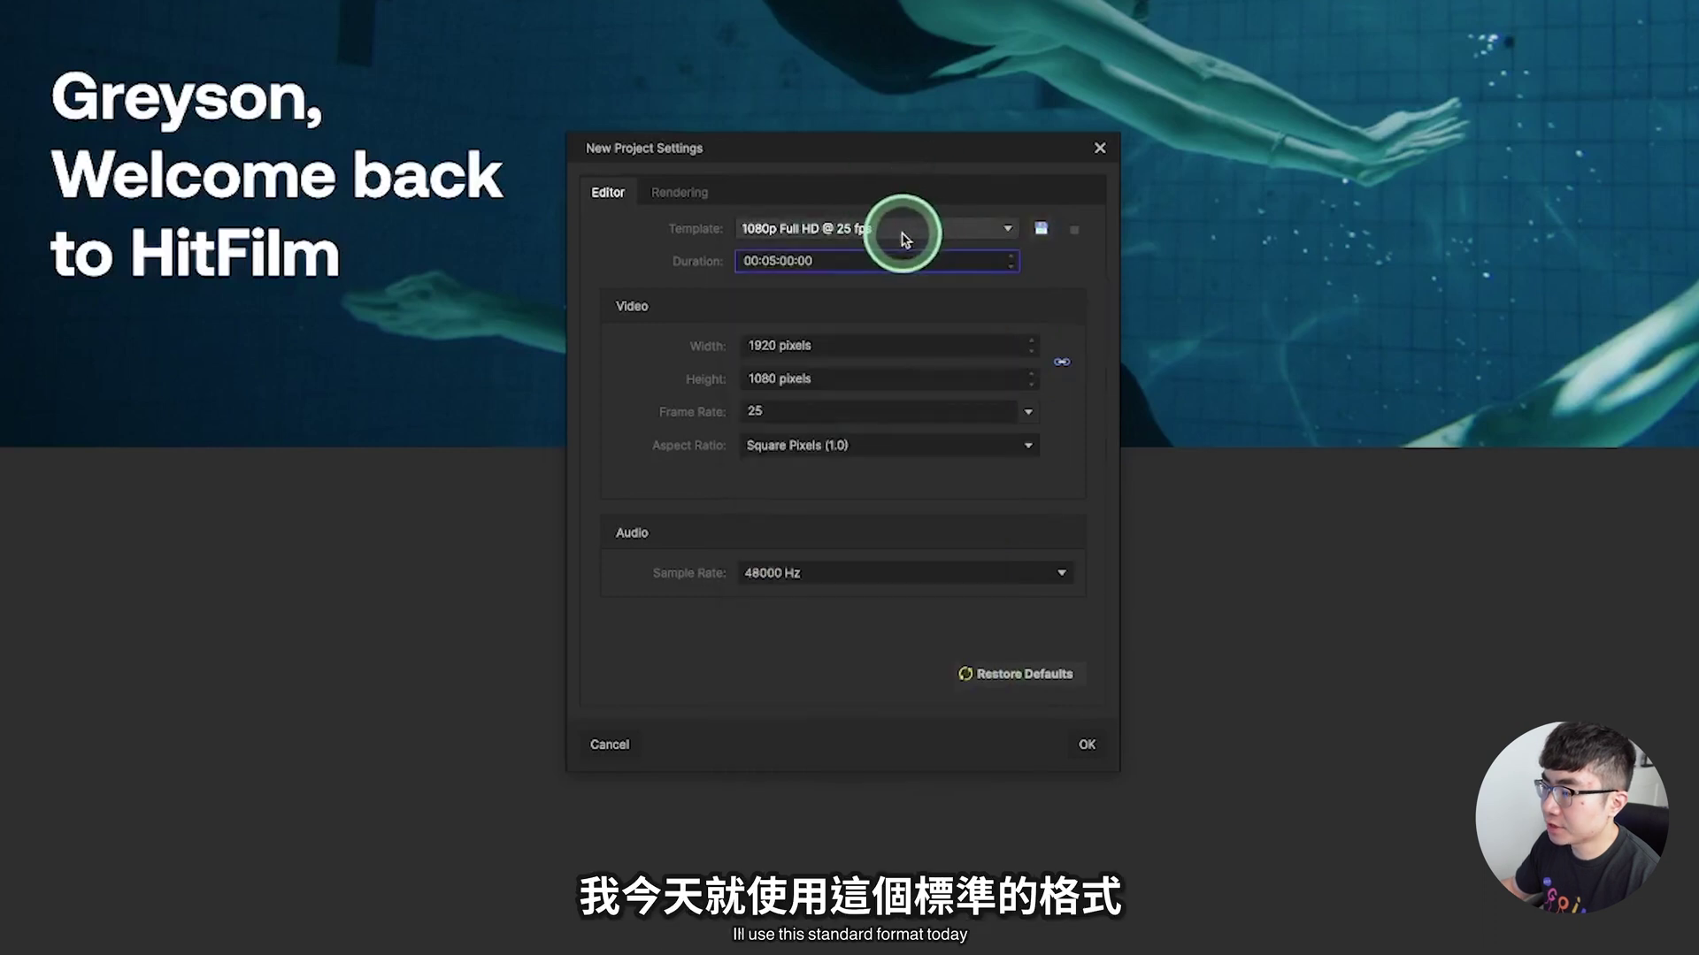
pyautogui.click(1090, 748)
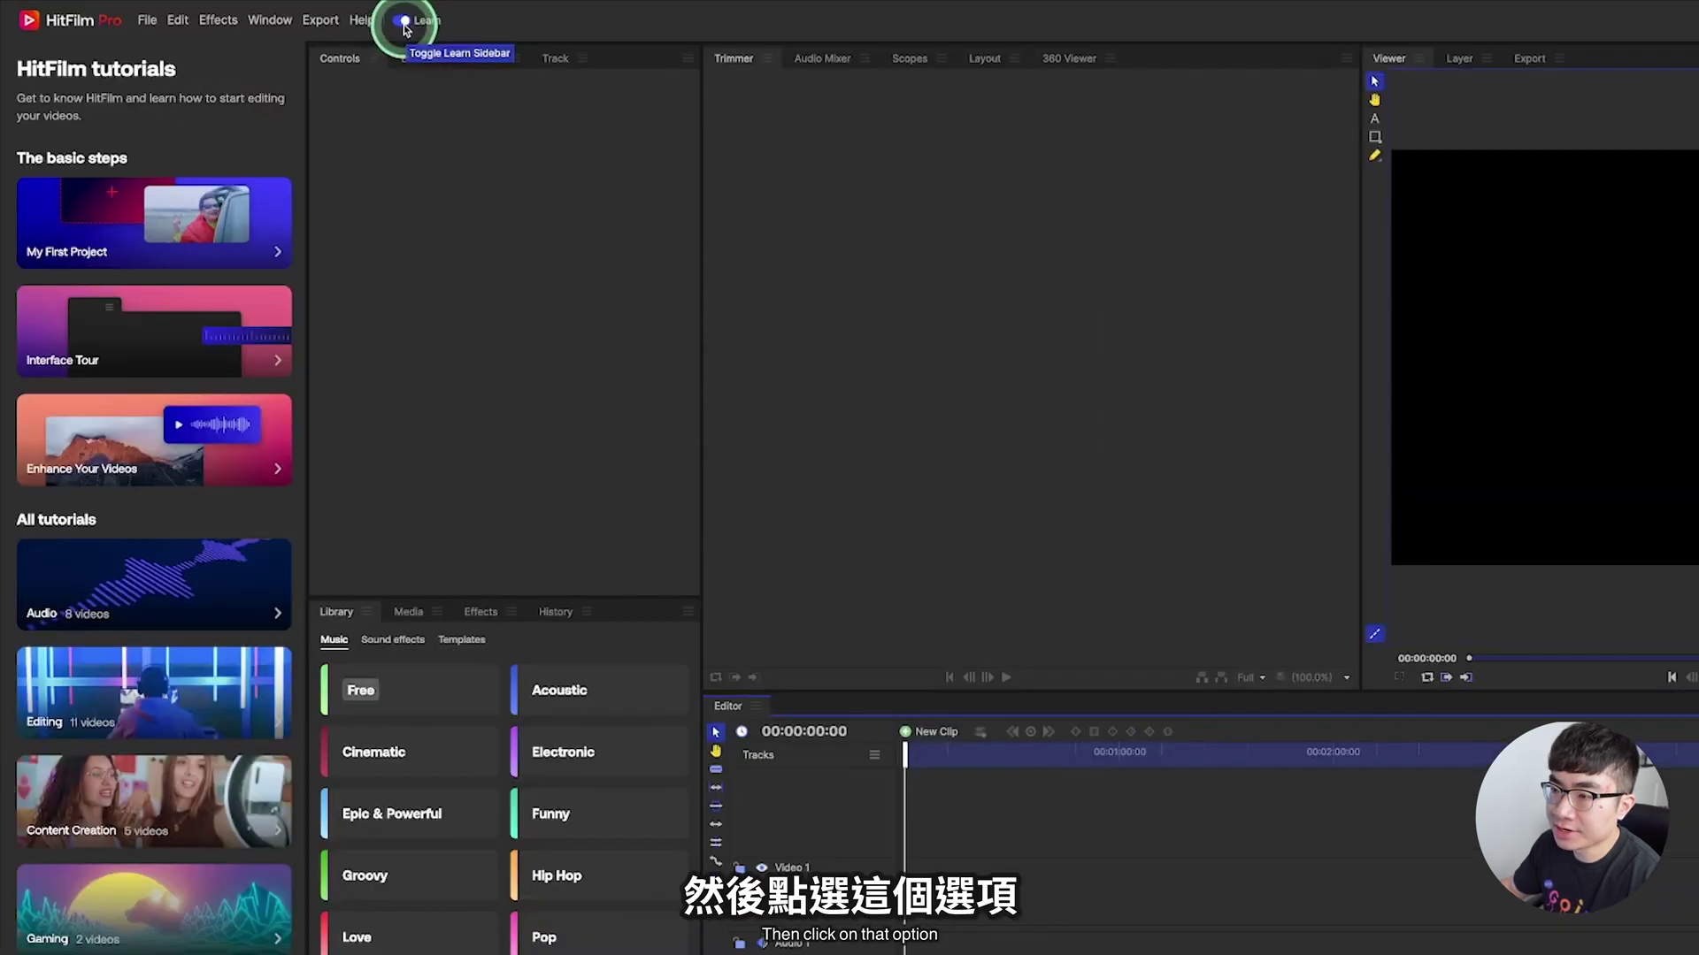
# Hide the Learn sidebar and switch to the All Panels workspace.
pyautogui.click(403, 22)
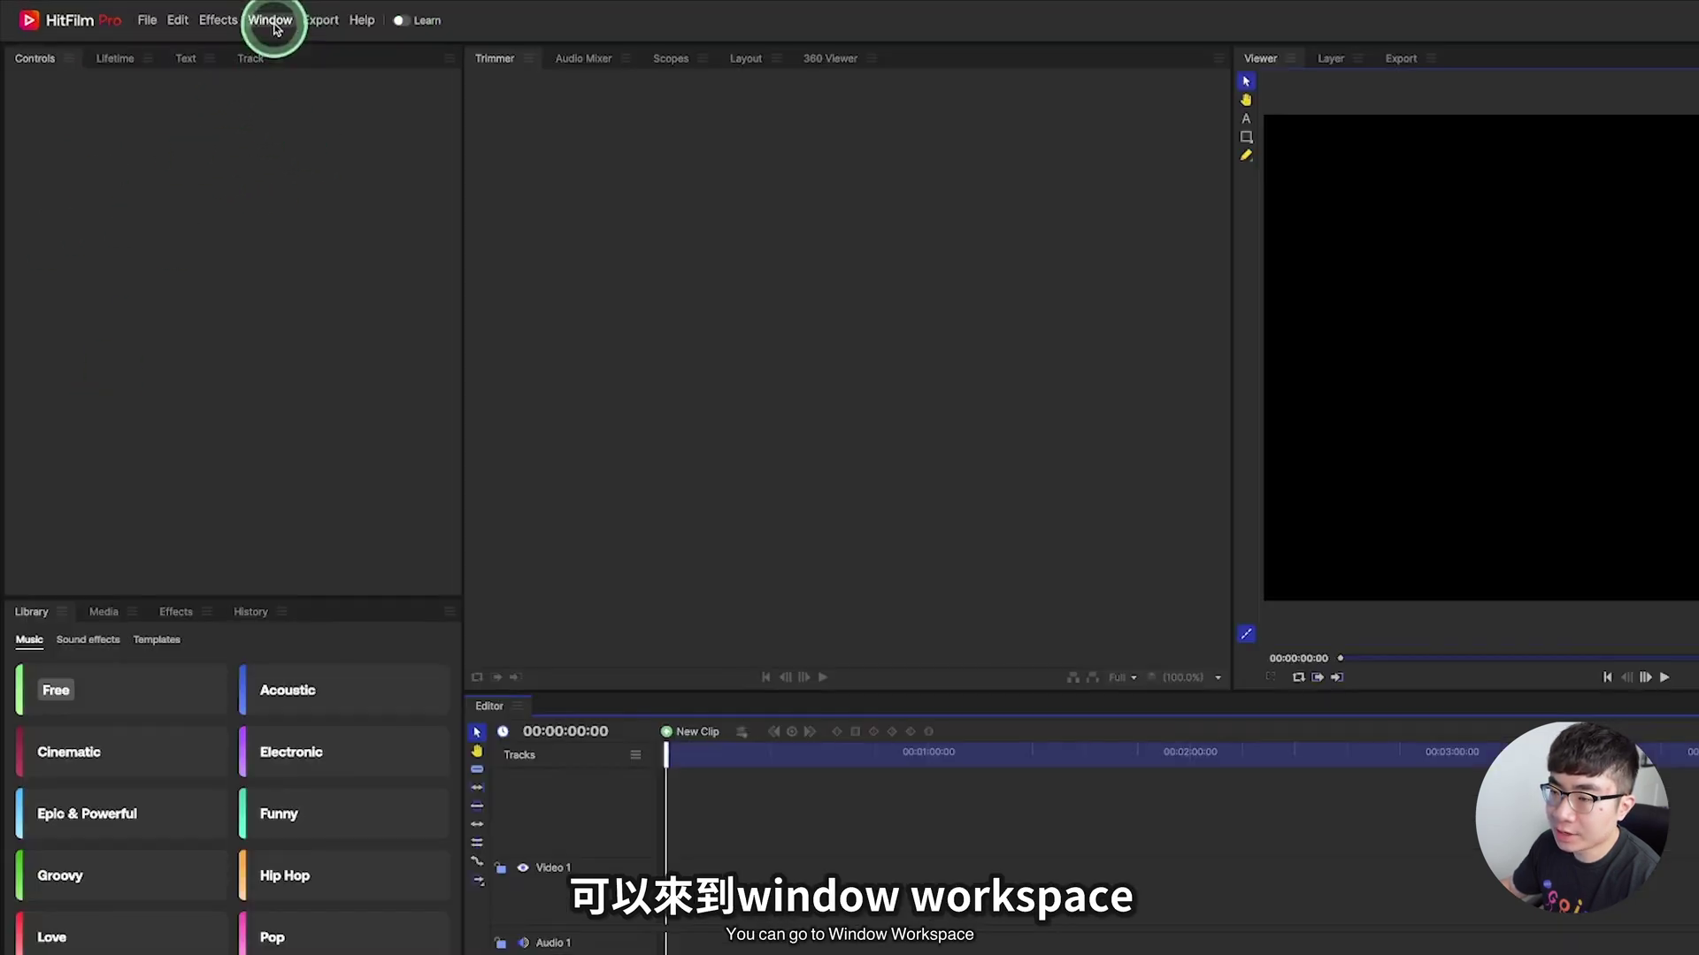
pyautogui.click(272, 22)
pyautogui.moveTo(315, 38)
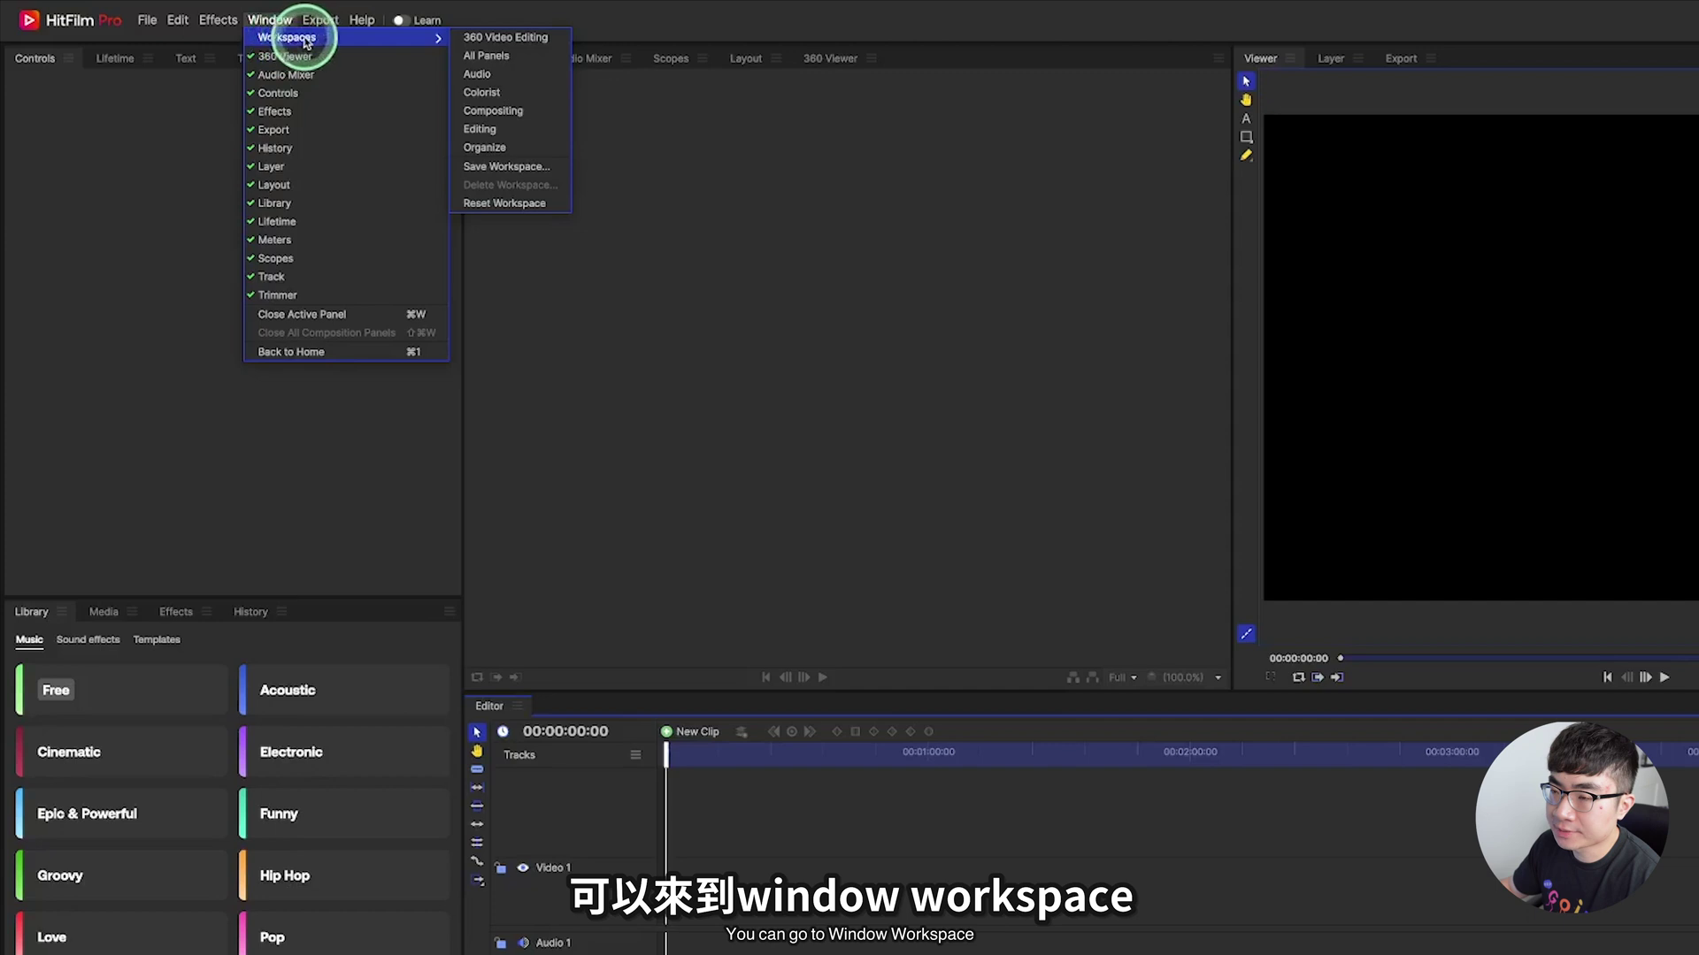
pyautogui.click(511, 58)
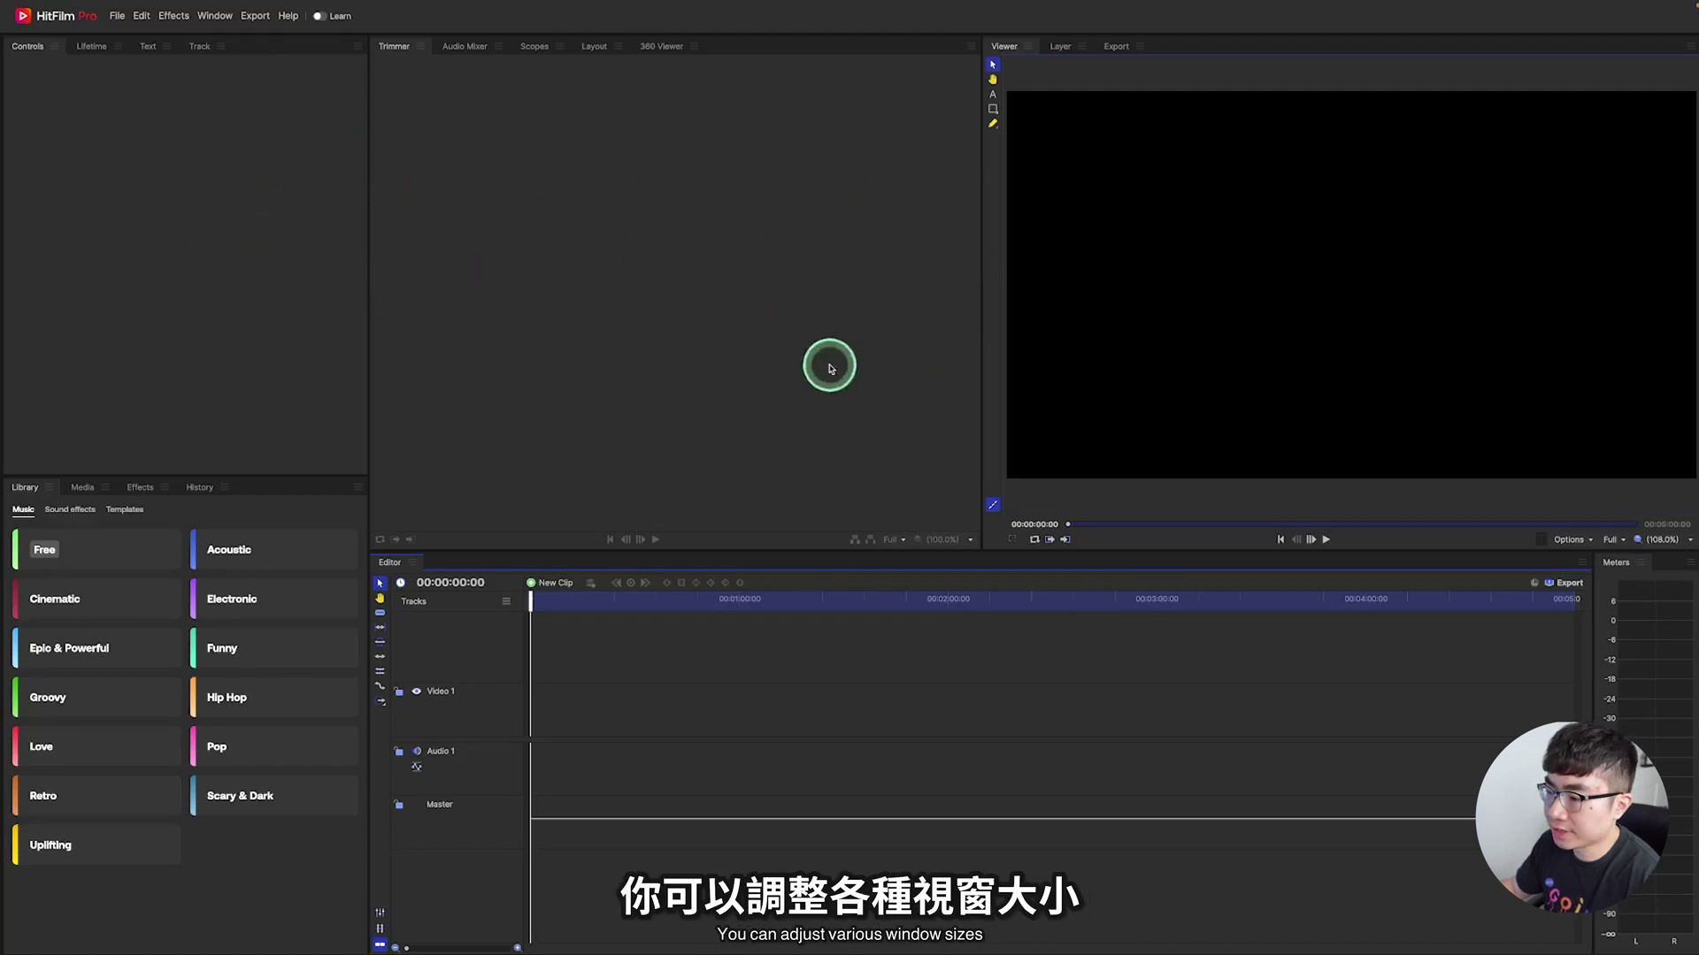
# Narrow the column holding the Controls and Library panels slightly to give the Trimmer and Viewer more room.
pyautogui.moveTo(369, 303)
pyautogui.mouseDown()
pyautogui.moveTo(466, 299)
pyautogui.moveTo(337, 292)
pyautogui.mouseUp()
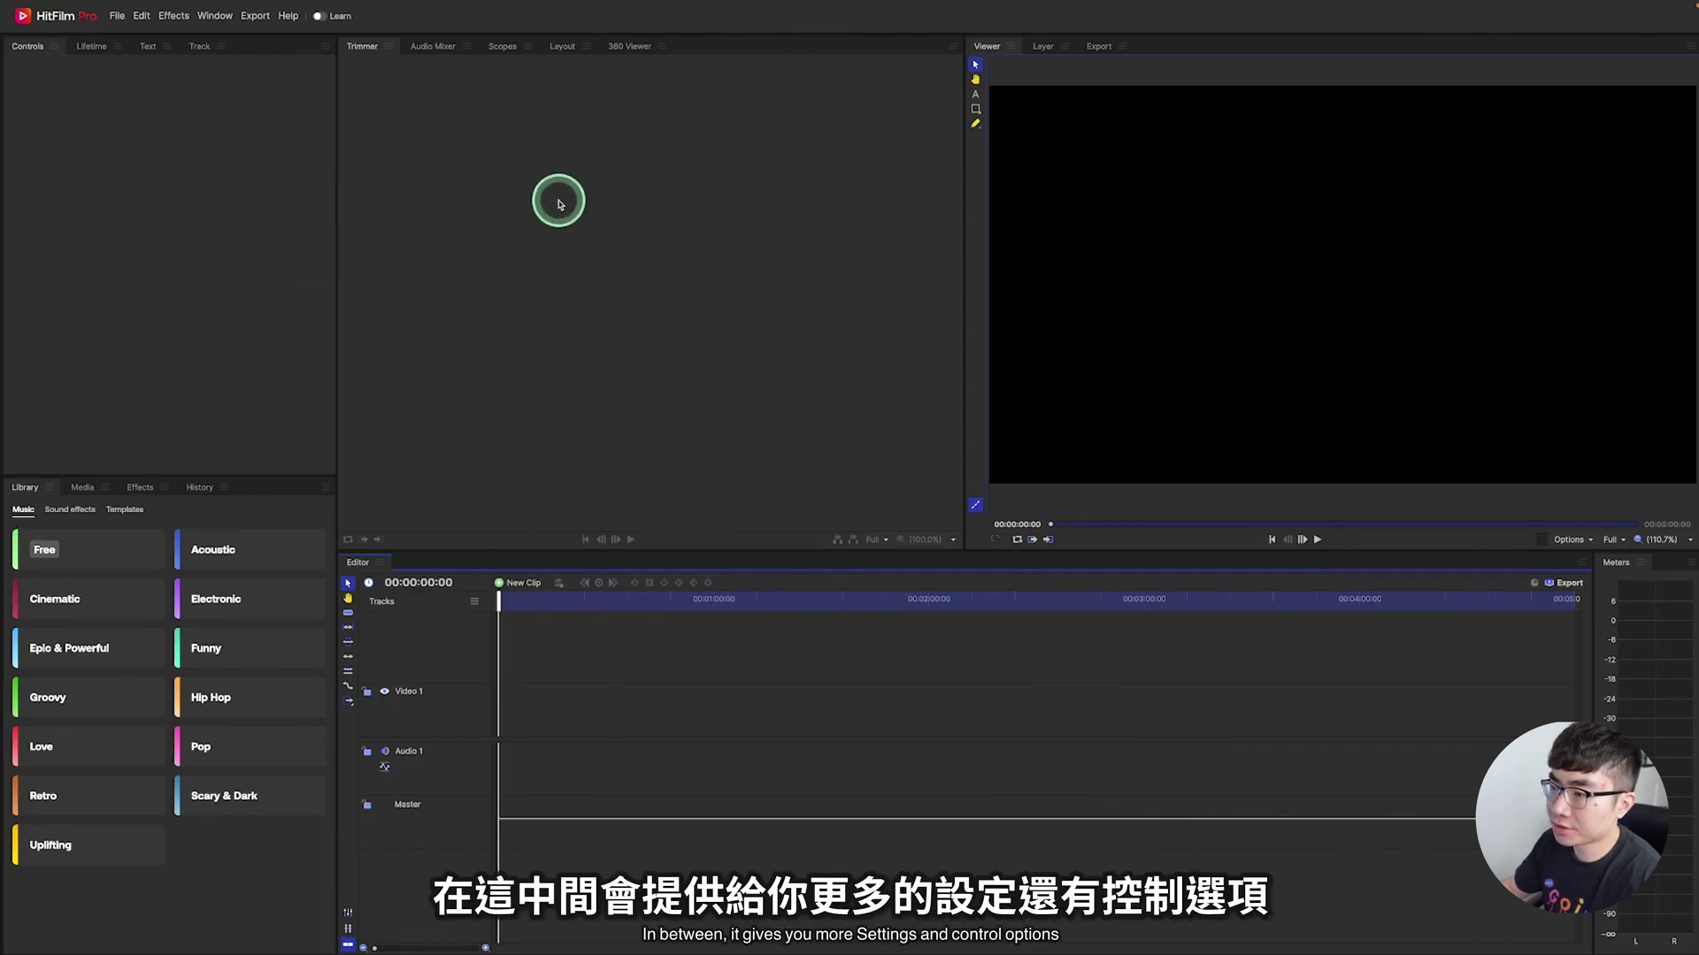
pyautogui.click(437, 47)
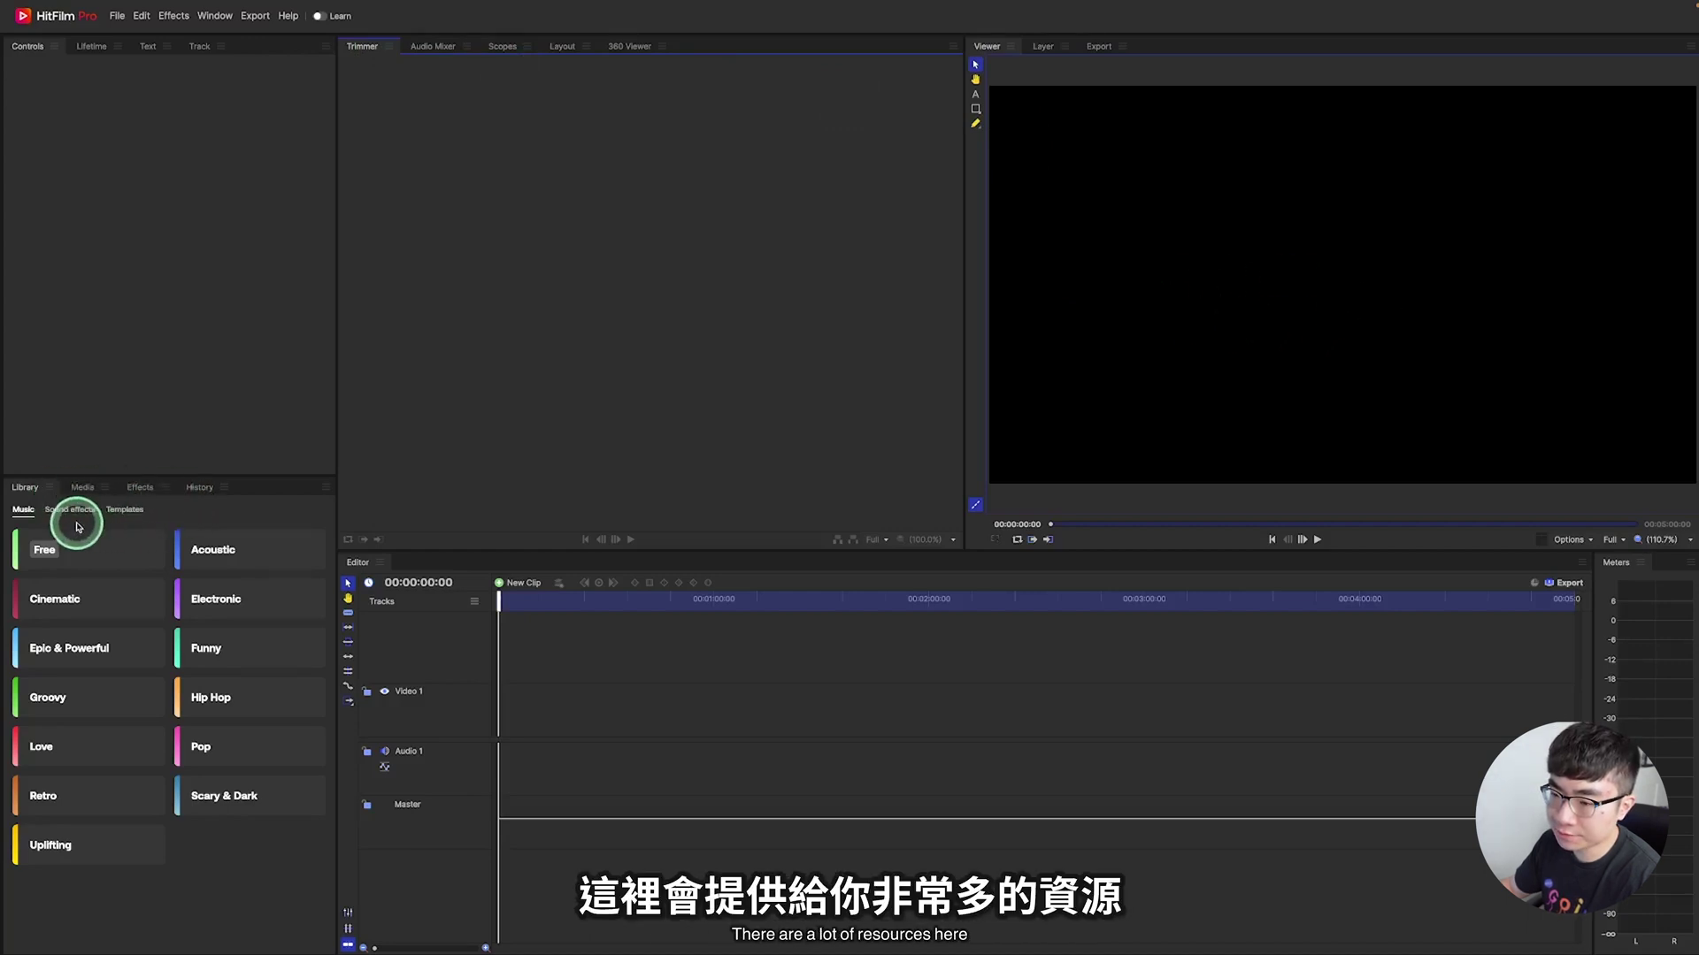
# Import the C0598.MP4 clip, the Pexels Videos 1908641.mp4 clip and the Pexels JPG landscape image into the project media.
pyautogui.click(82, 487)
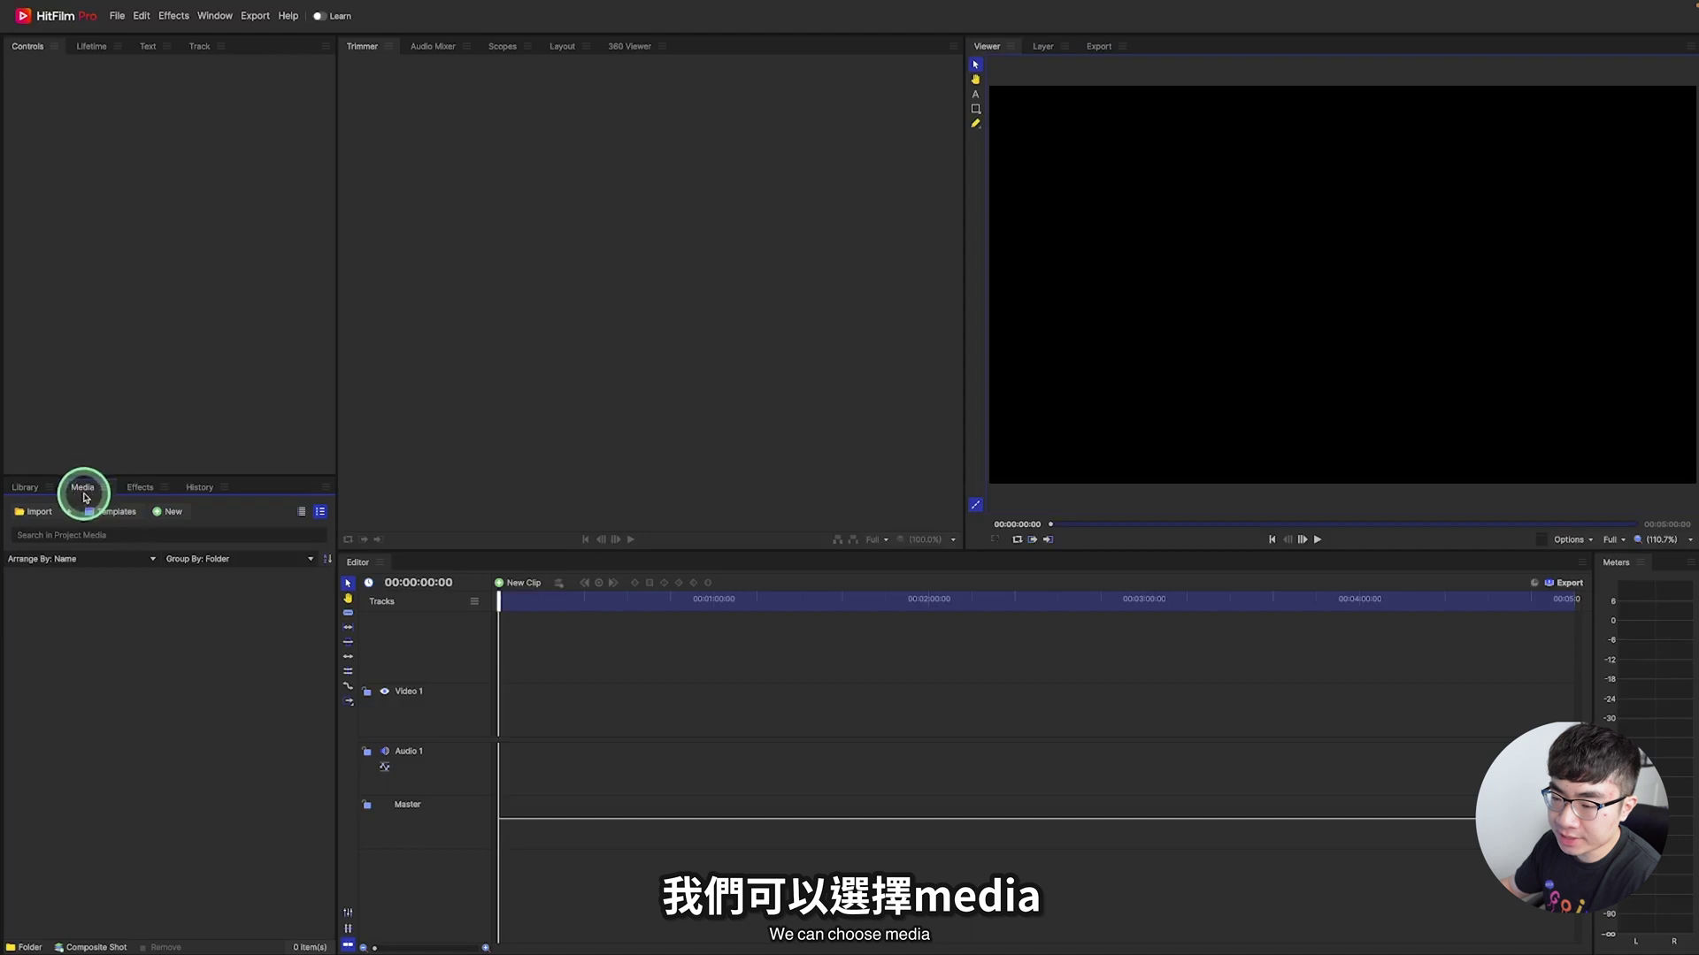
pyautogui.doubleClick(166, 754)
pyautogui.click(1073, 437)
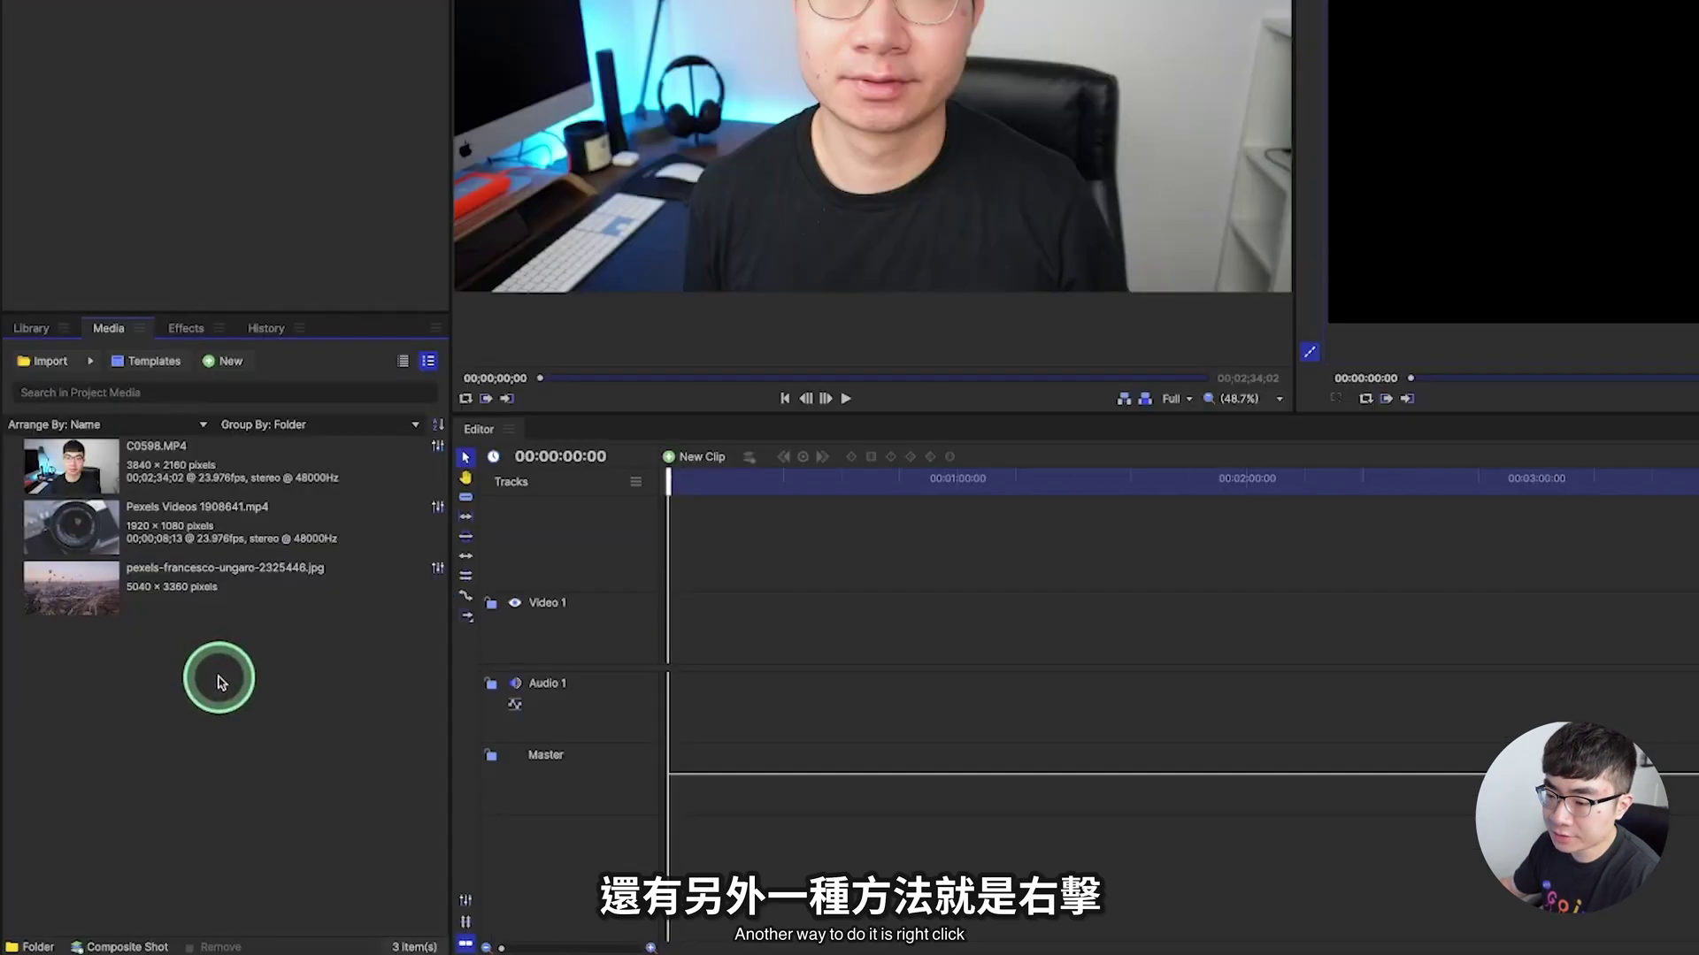
# Create a media folder named 影片 and move both MP4 video clips into it.
pyautogui.rightClick(218, 681)
pyautogui.moveTo(348, 284)
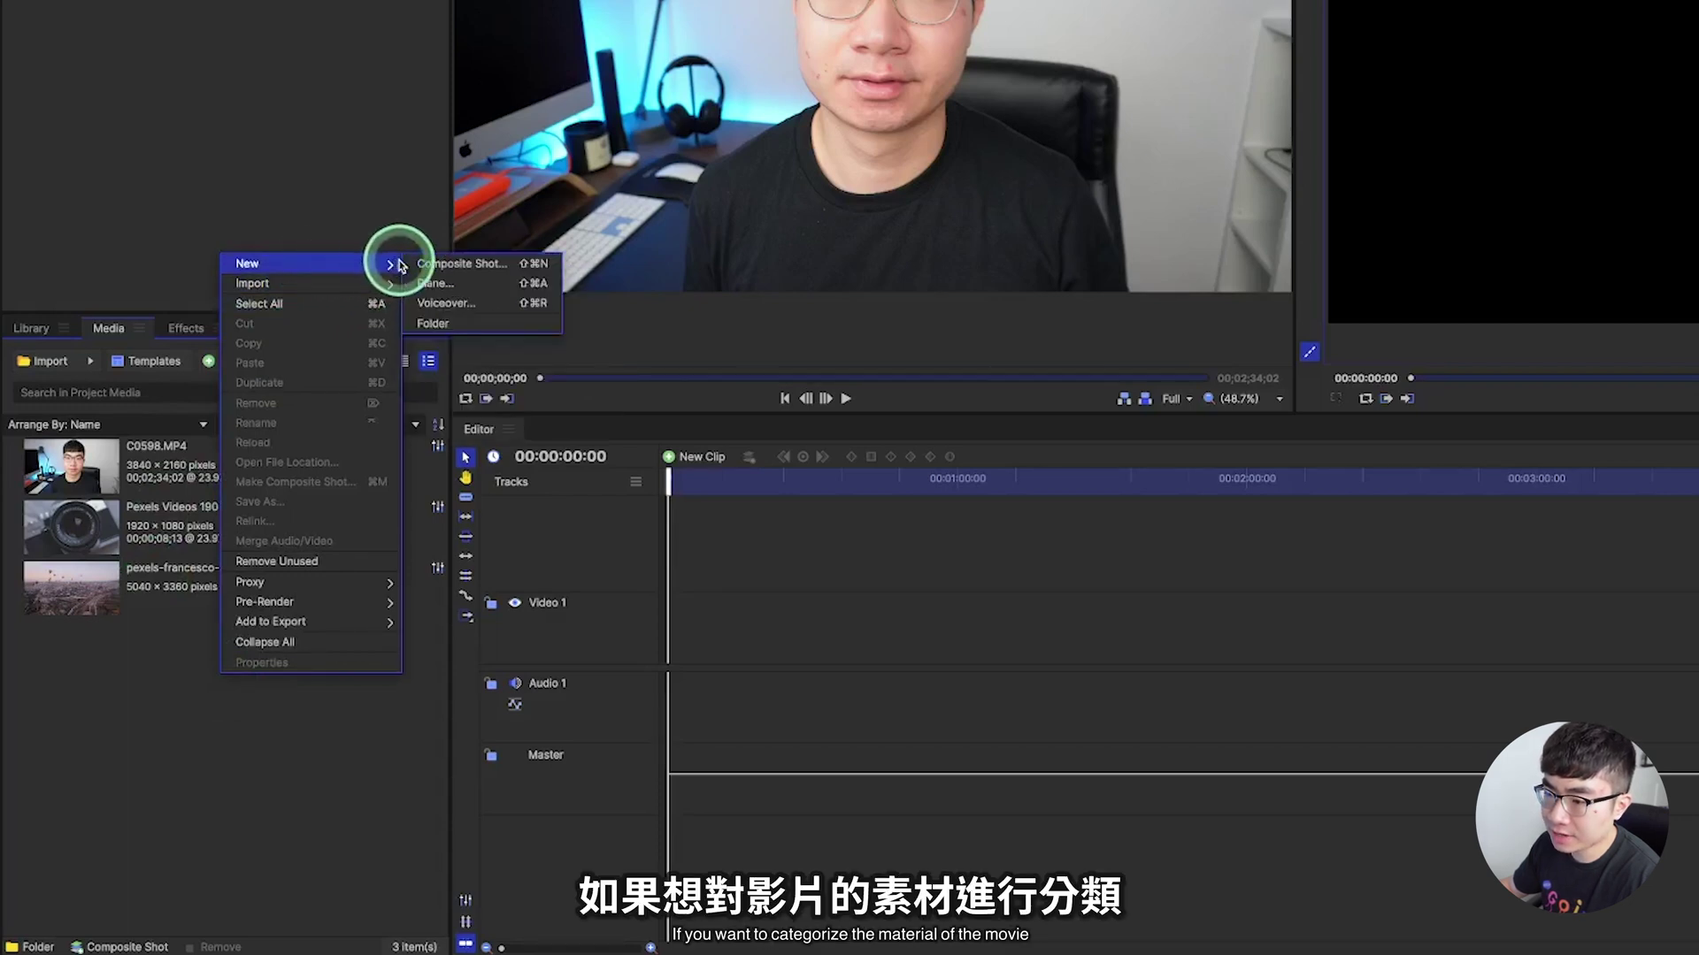
pyautogui.click(428, 323)
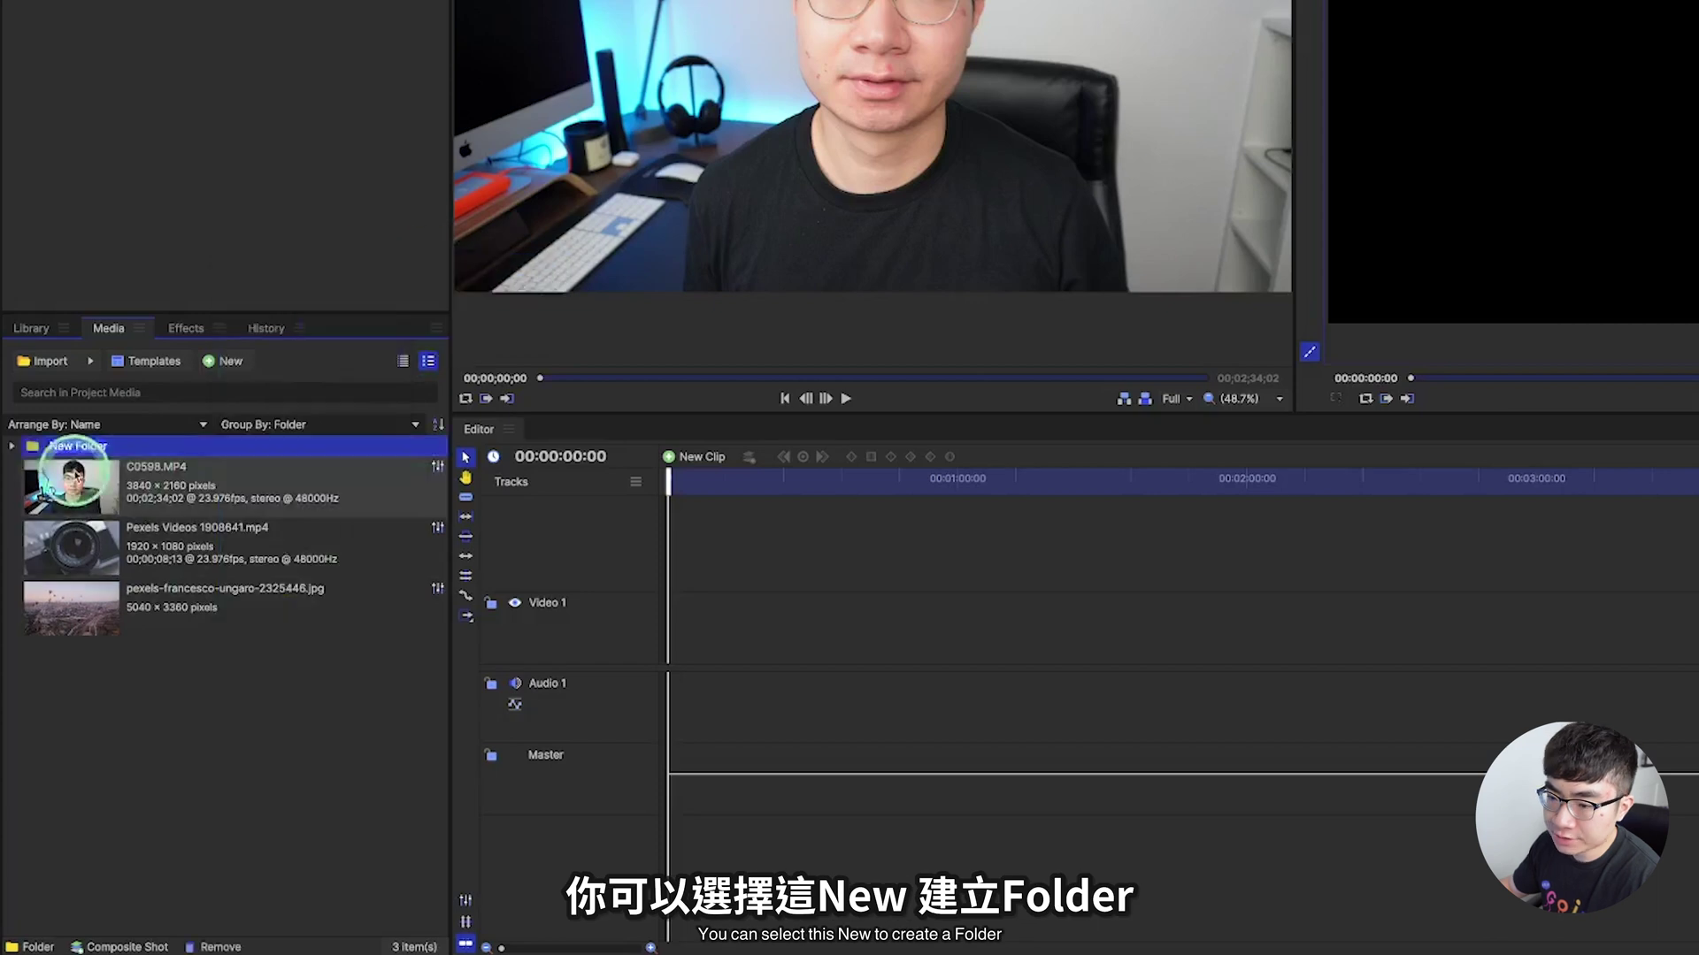
pyautogui.write('影片')
pyautogui.click(133, 492)
pyautogui.moveTo(133, 492); pyautogui.dragTo(68, 447)
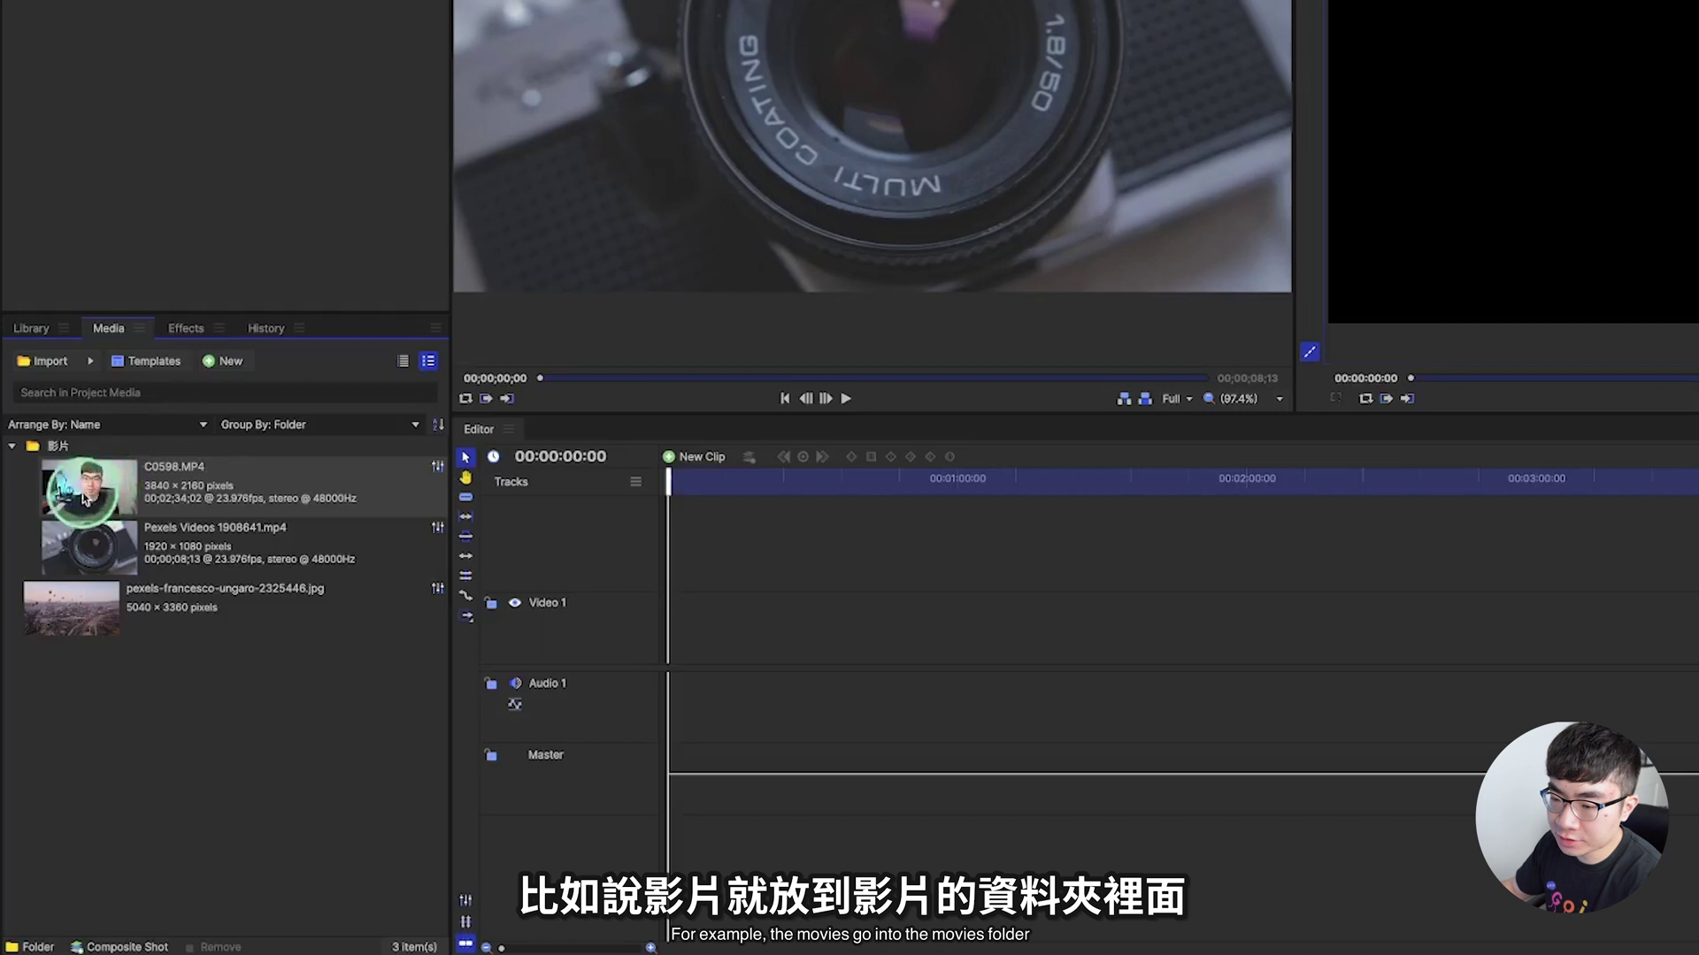
pyautogui.click(177, 573)
# Create a second media folder named 图片 and move the JPG image into it.
pyautogui.click(144, 699)
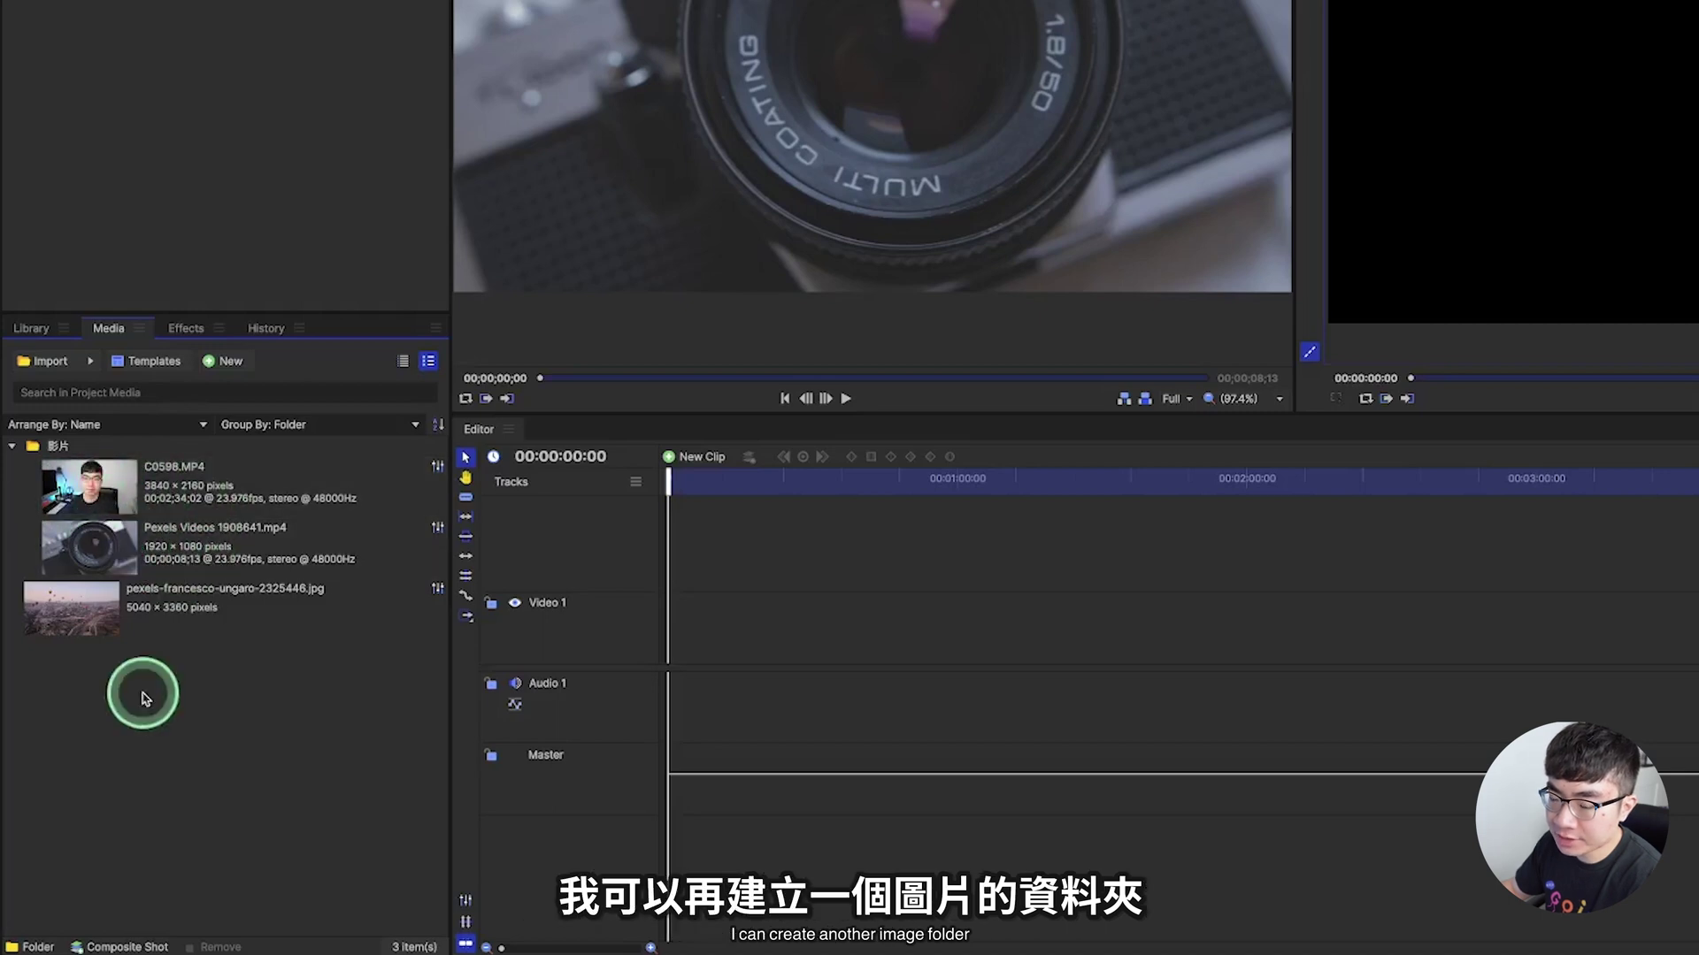
pyautogui.rightClick(144, 699)
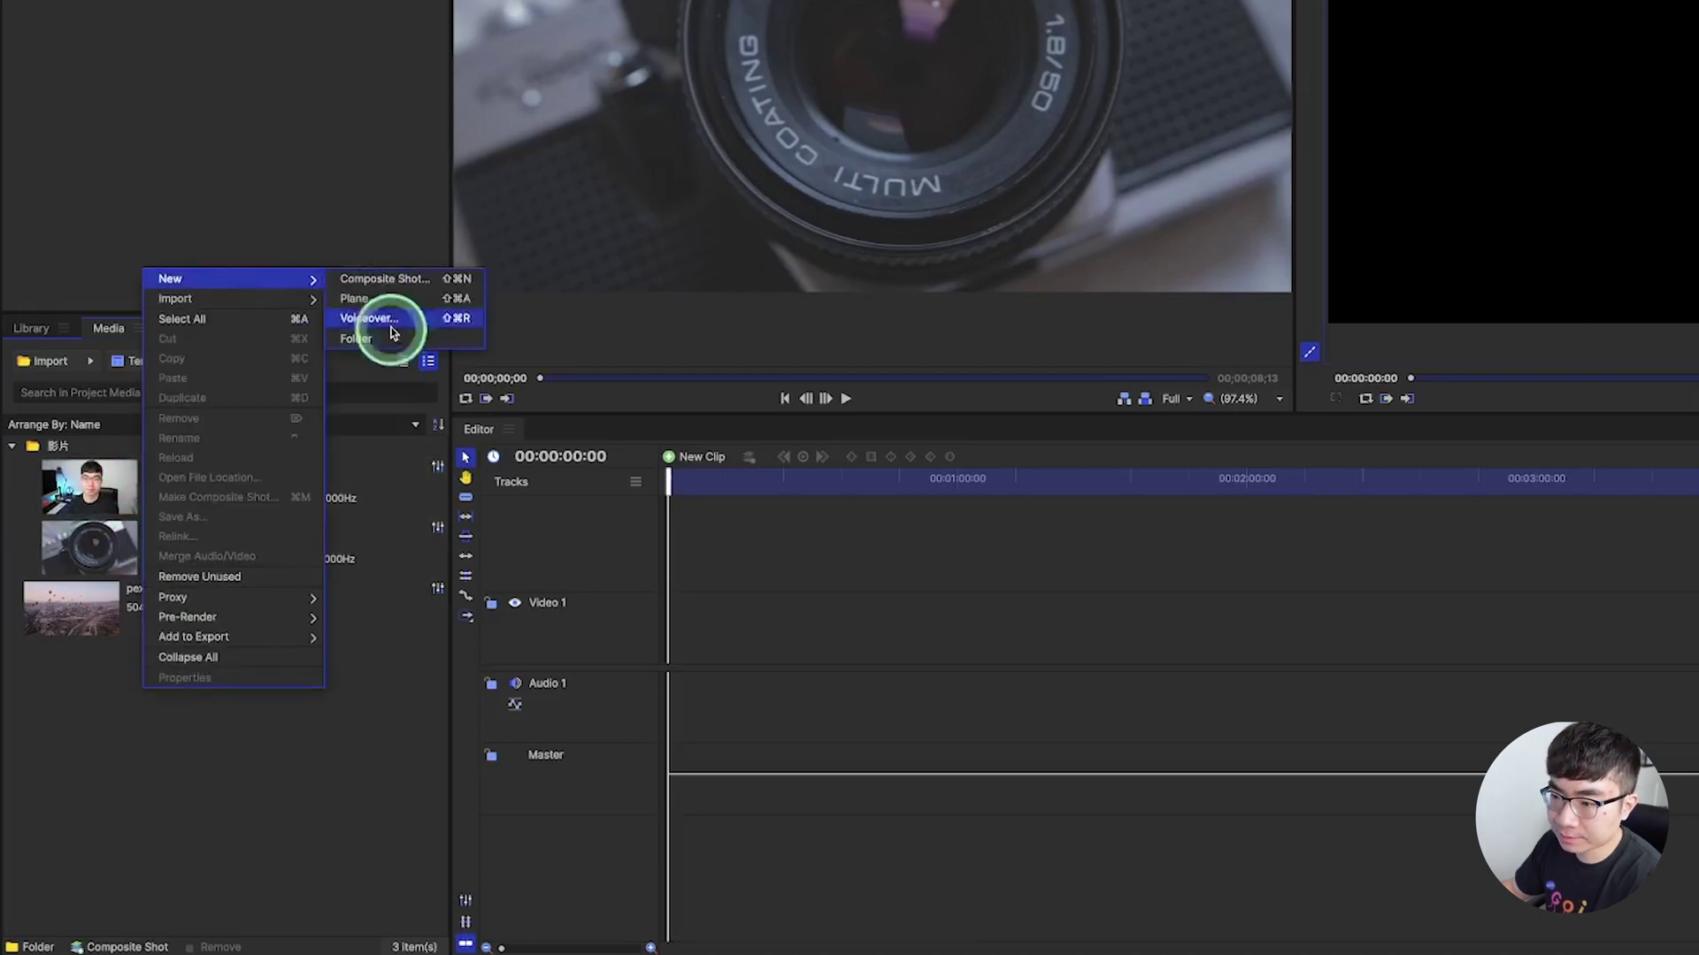
pyautogui.click(378, 333)
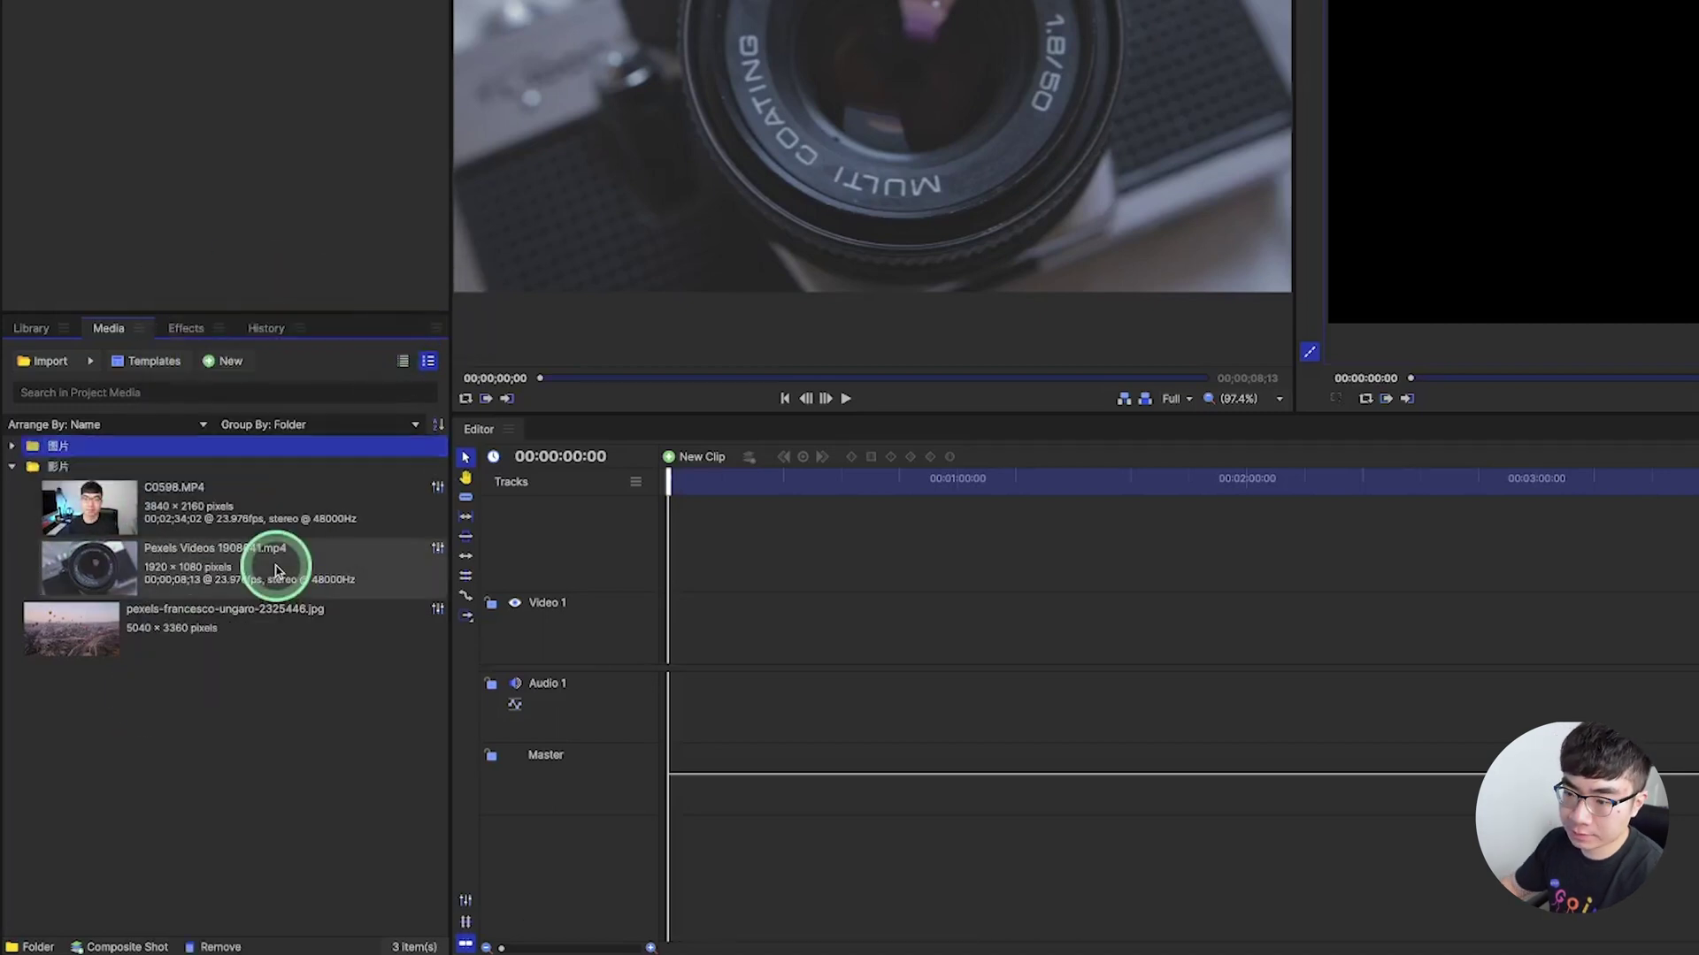
pyautogui.click(69, 598)
pyautogui.moveTo(69, 599); pyautogui.dragTo(68, 448)
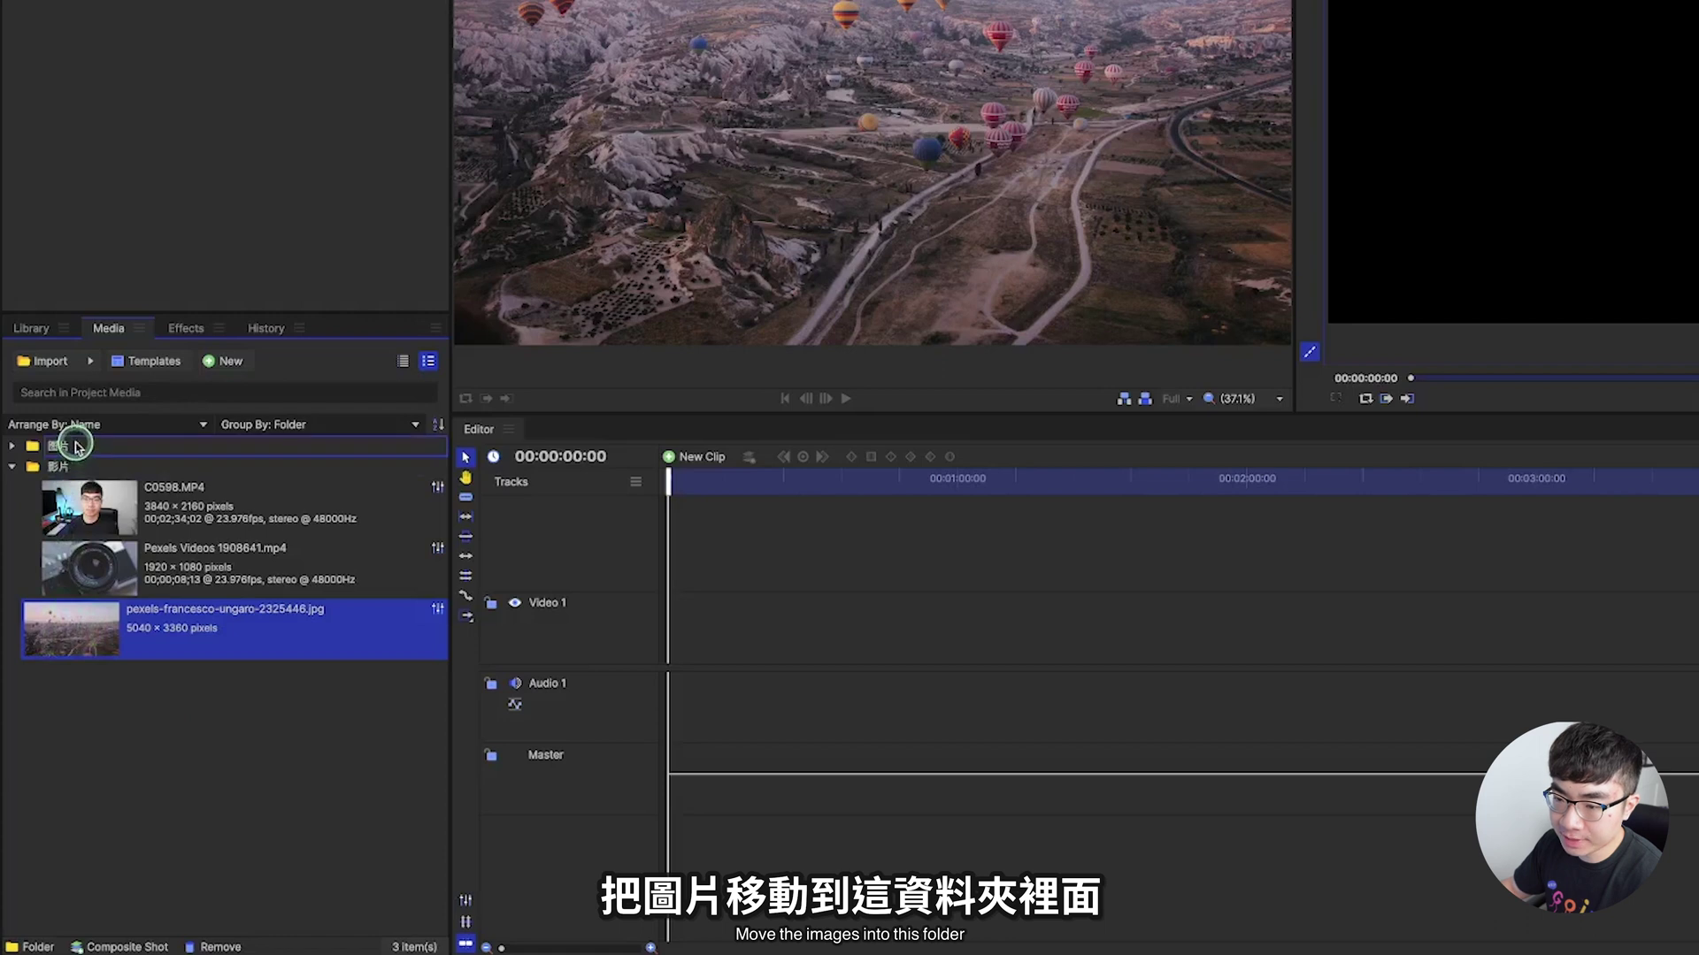
pyautogui.click(244, 473)
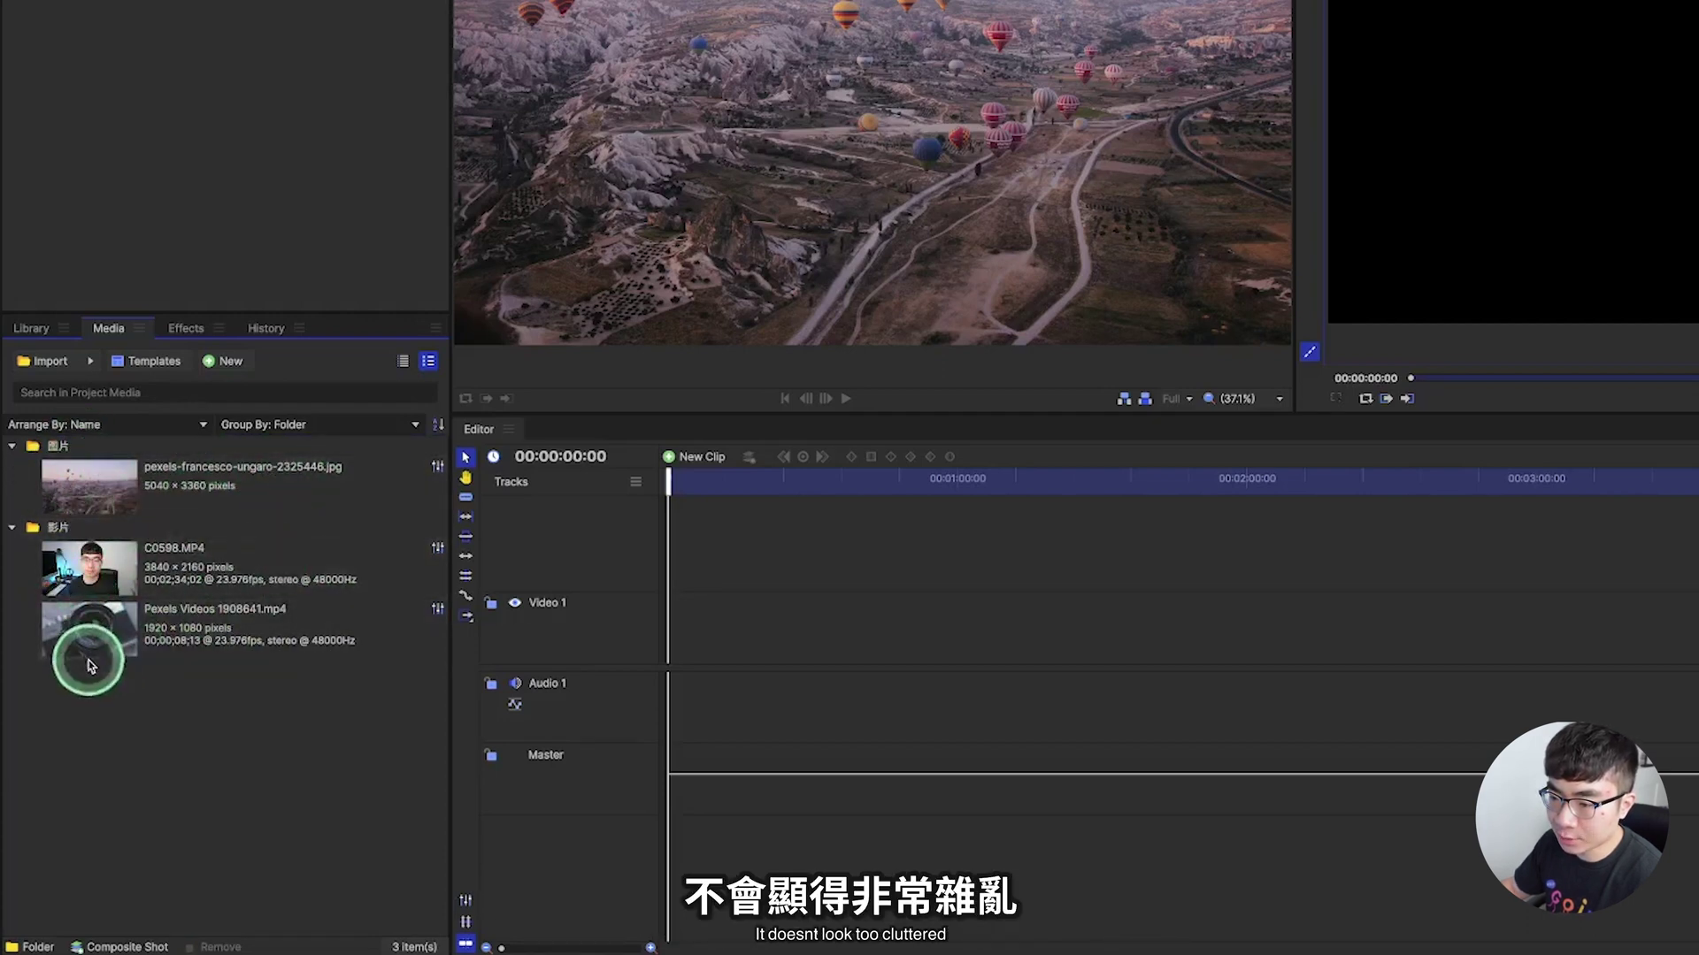
# Place the C0598.MP4 clip at the start of the Video 1 and Audio 1 tracks.
pyautogui.click(238, 570)
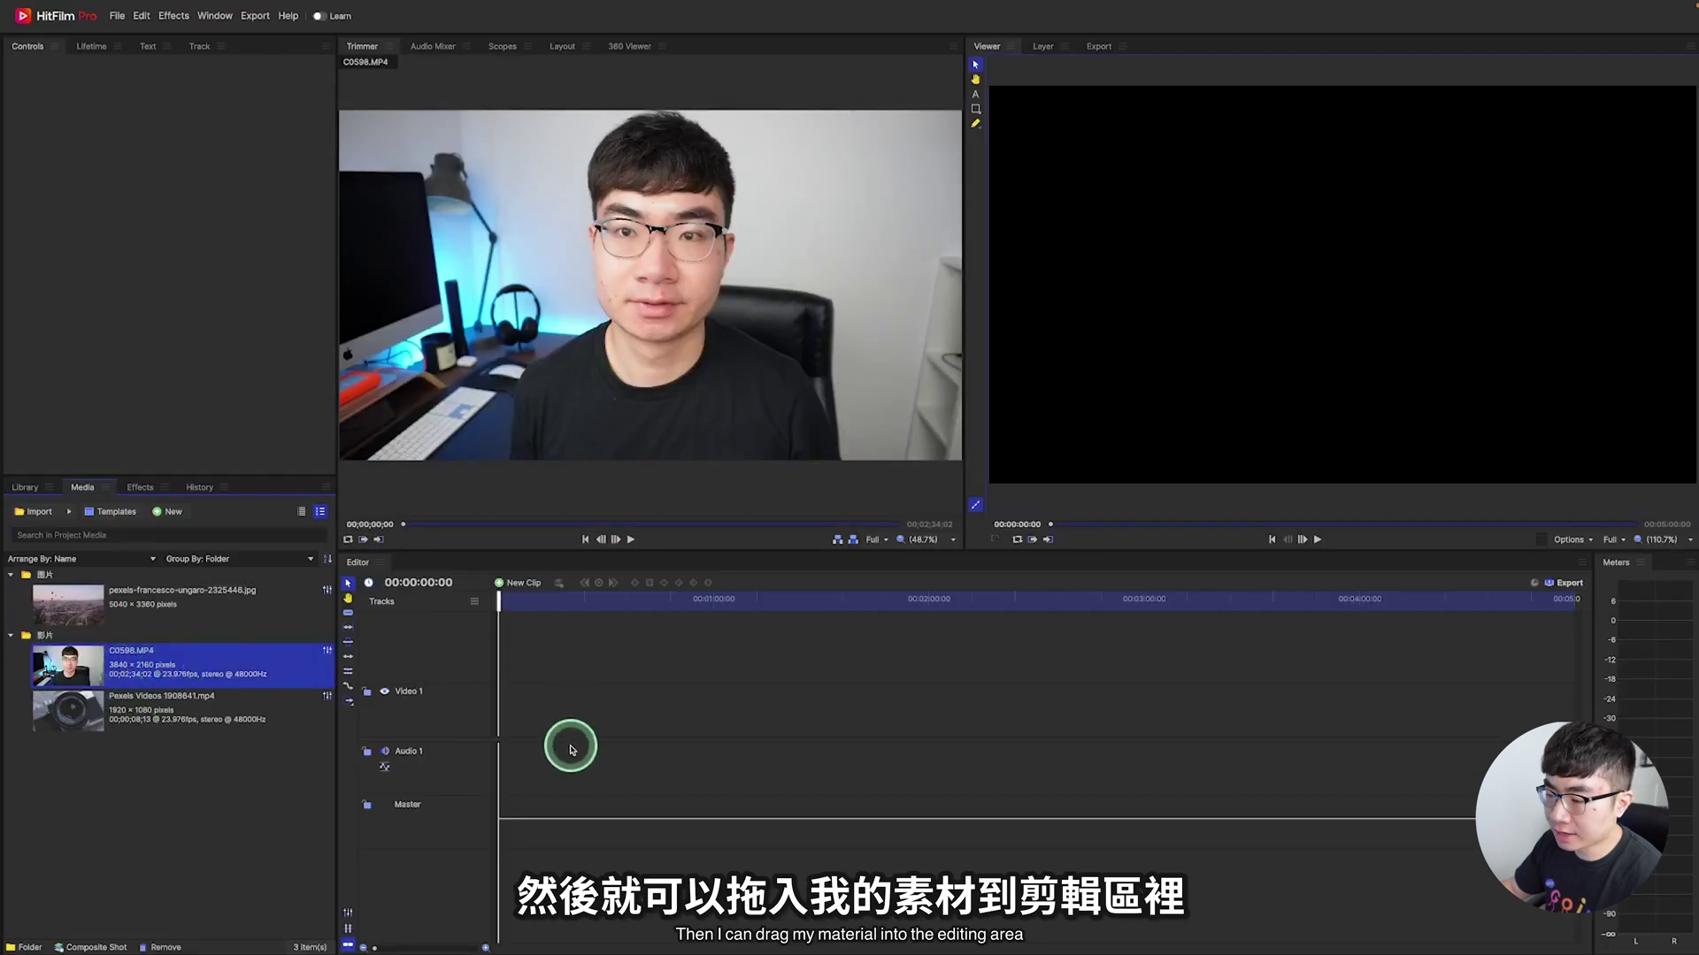
pyautogui.moveTo(133, 665); pyautogui.dragTo(495, 724)
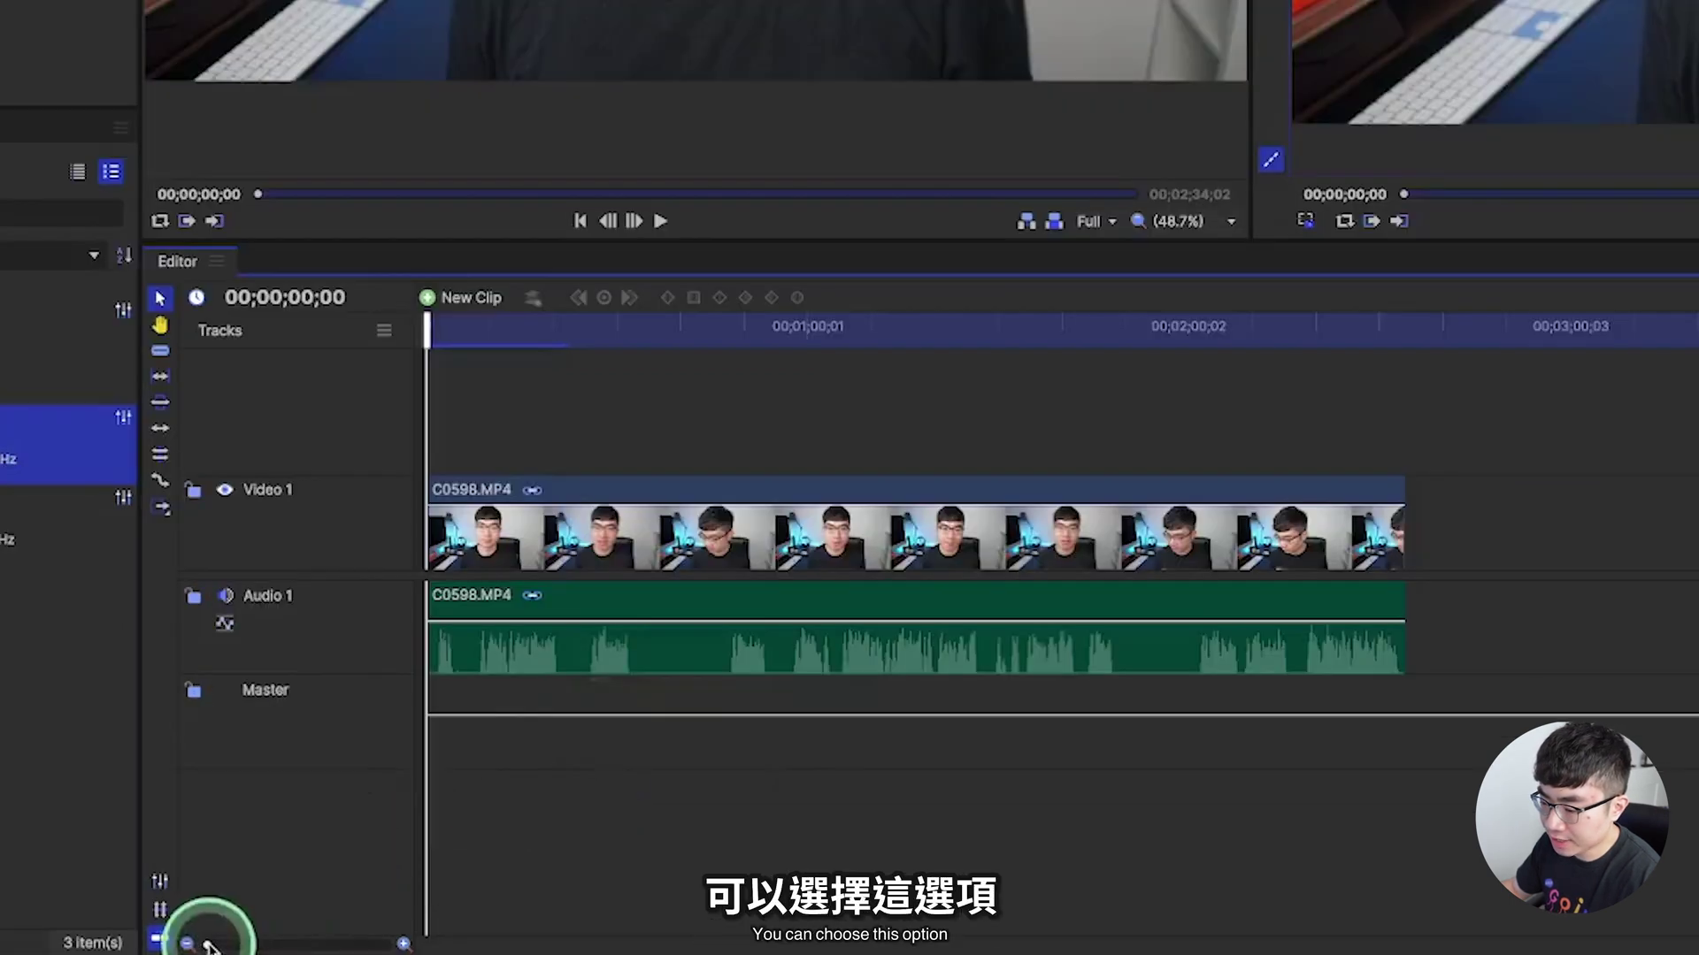
# Trim the beginning of the C0598.MP4 clip up to 00;00;09;05 and move the remaining footage to the timeline's start.
pyautogui.moveTo(210, 947); pyautogui.dragTo(353, 938)
pyautogui.moveTo(360, 466); pyautogui.dragTo(576, 470)
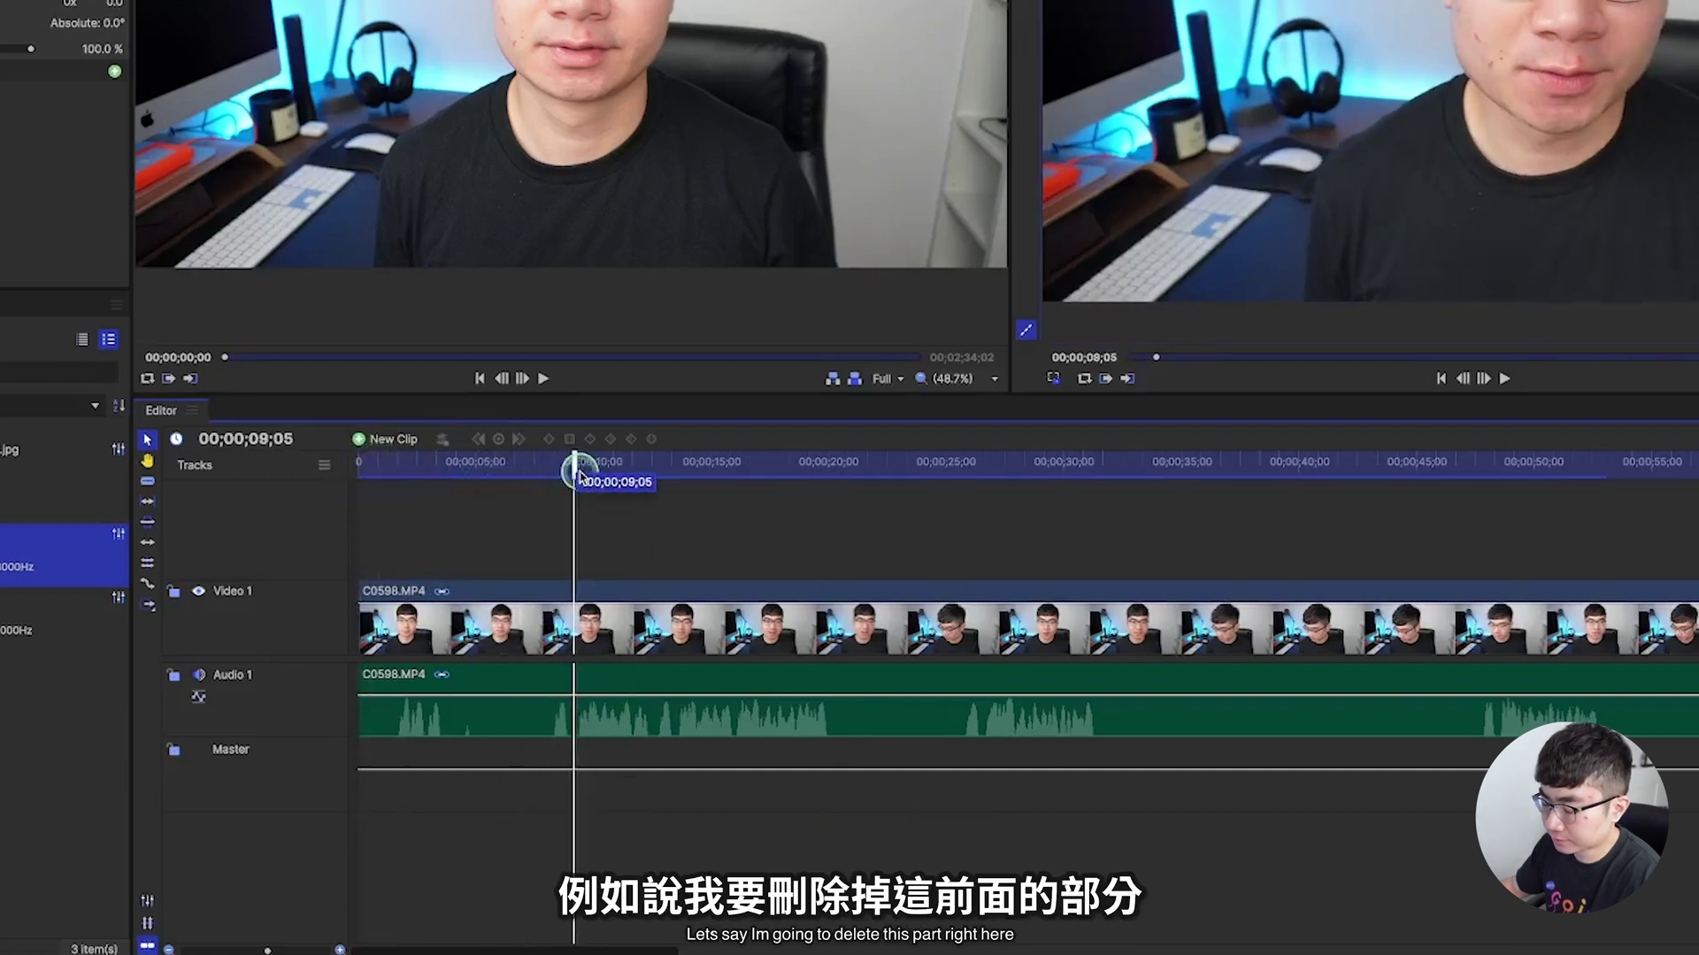
pyautogui.click(385, 591)
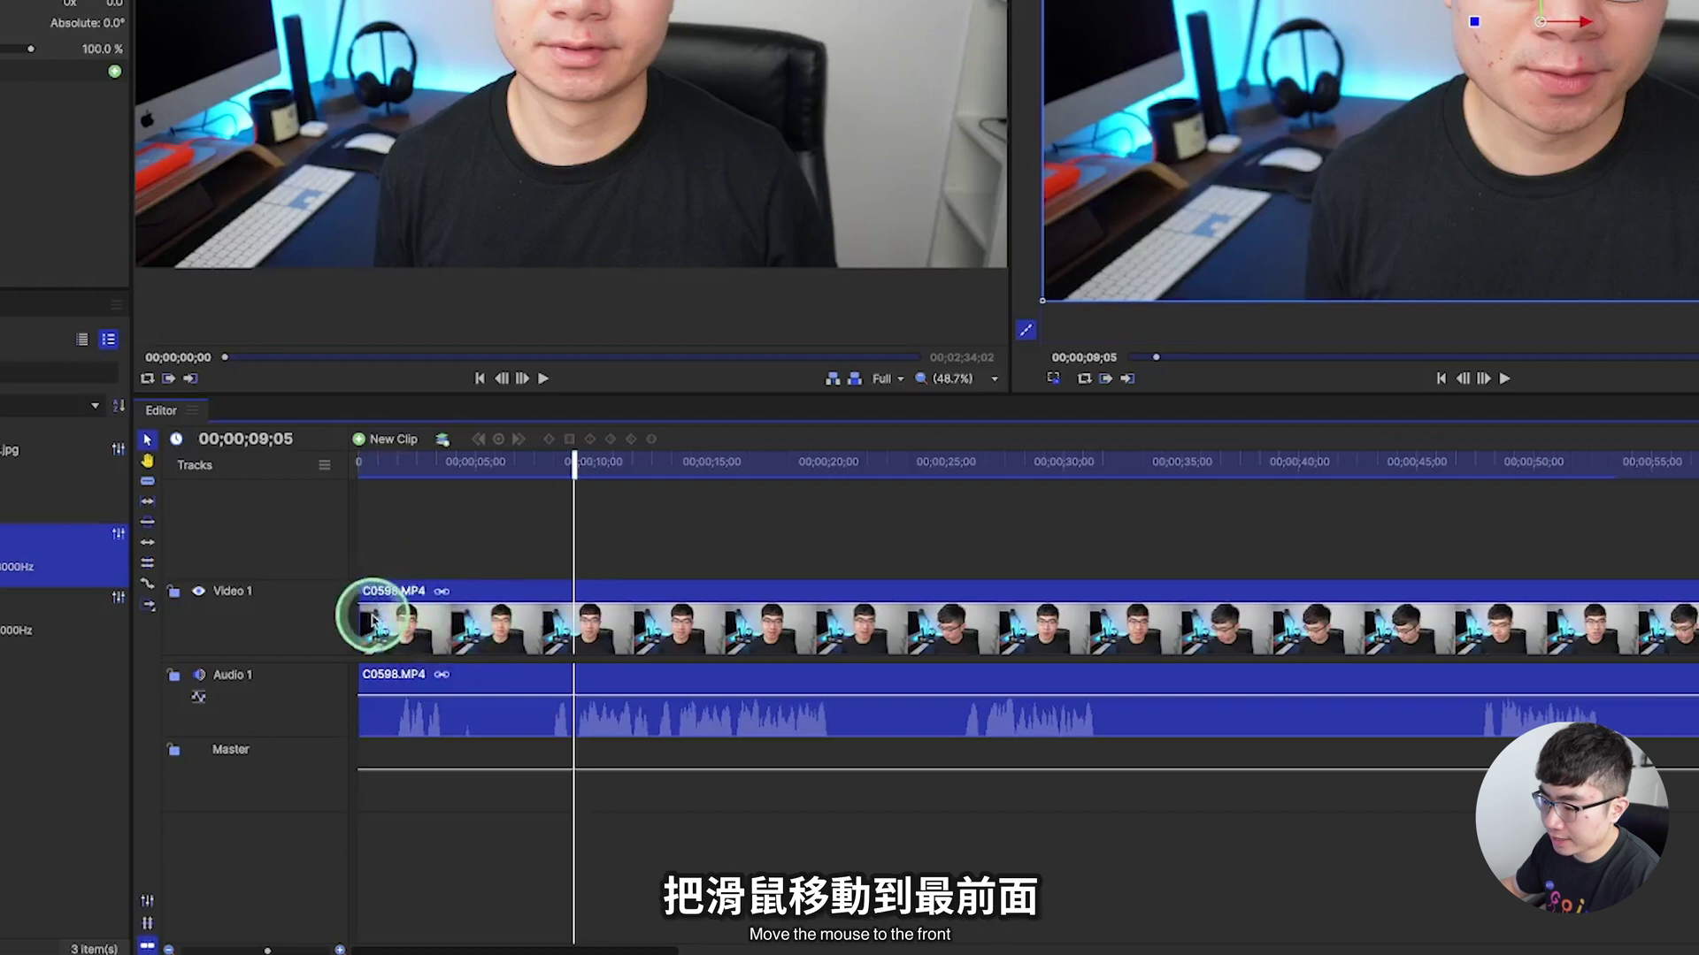
pyautogui.moveTo(359, 615); pyautogui.dragTo(540, 646)
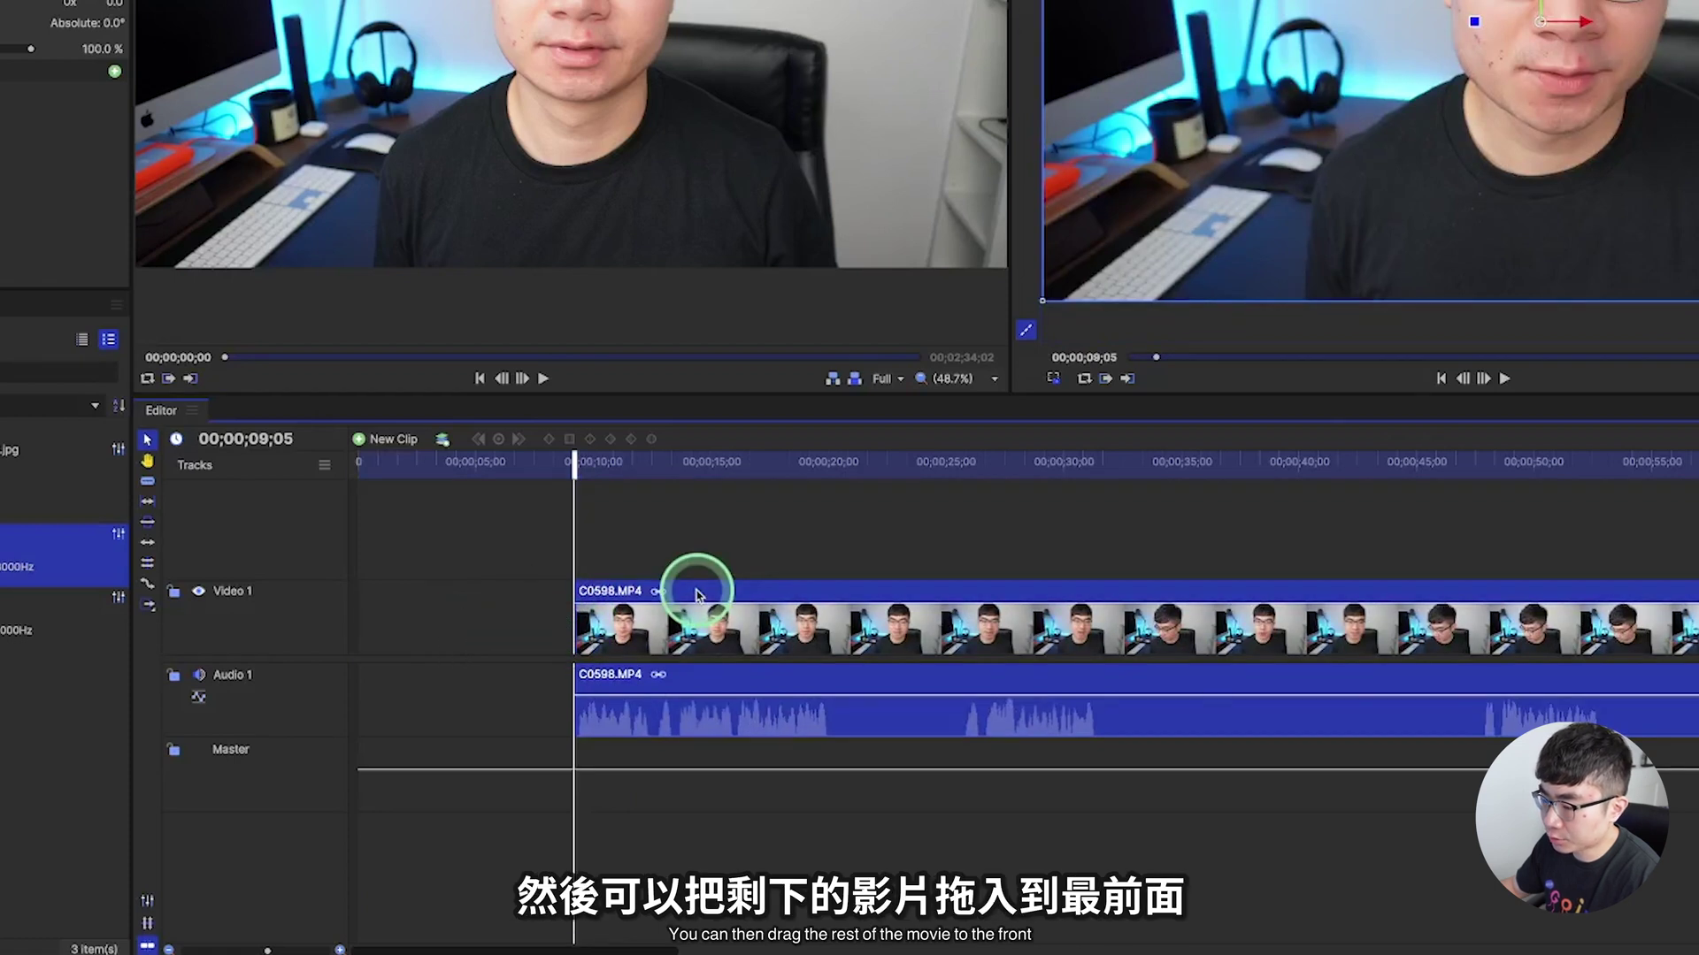
pyautogui.moveTo(696, 594); pyautogui.dragTo(618, 587)
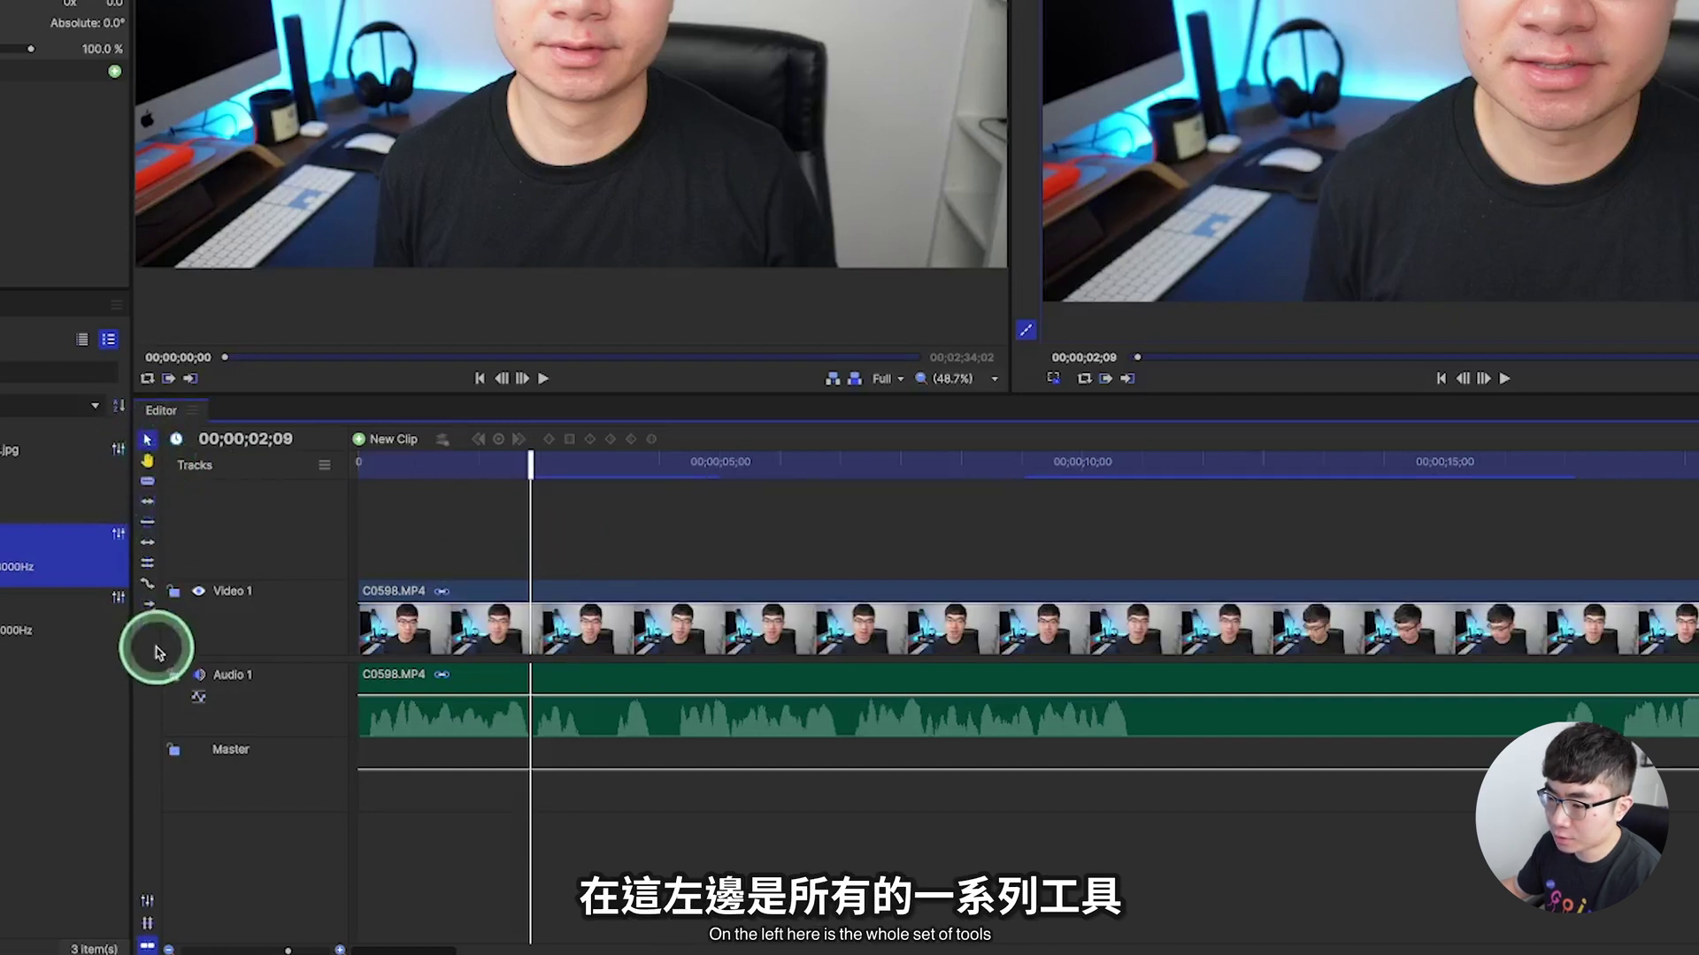
# Slice the C0598.MP4 clip at 00;00;02;09 and again at 00;00;04;09.
pyautogui.click(148, 483)
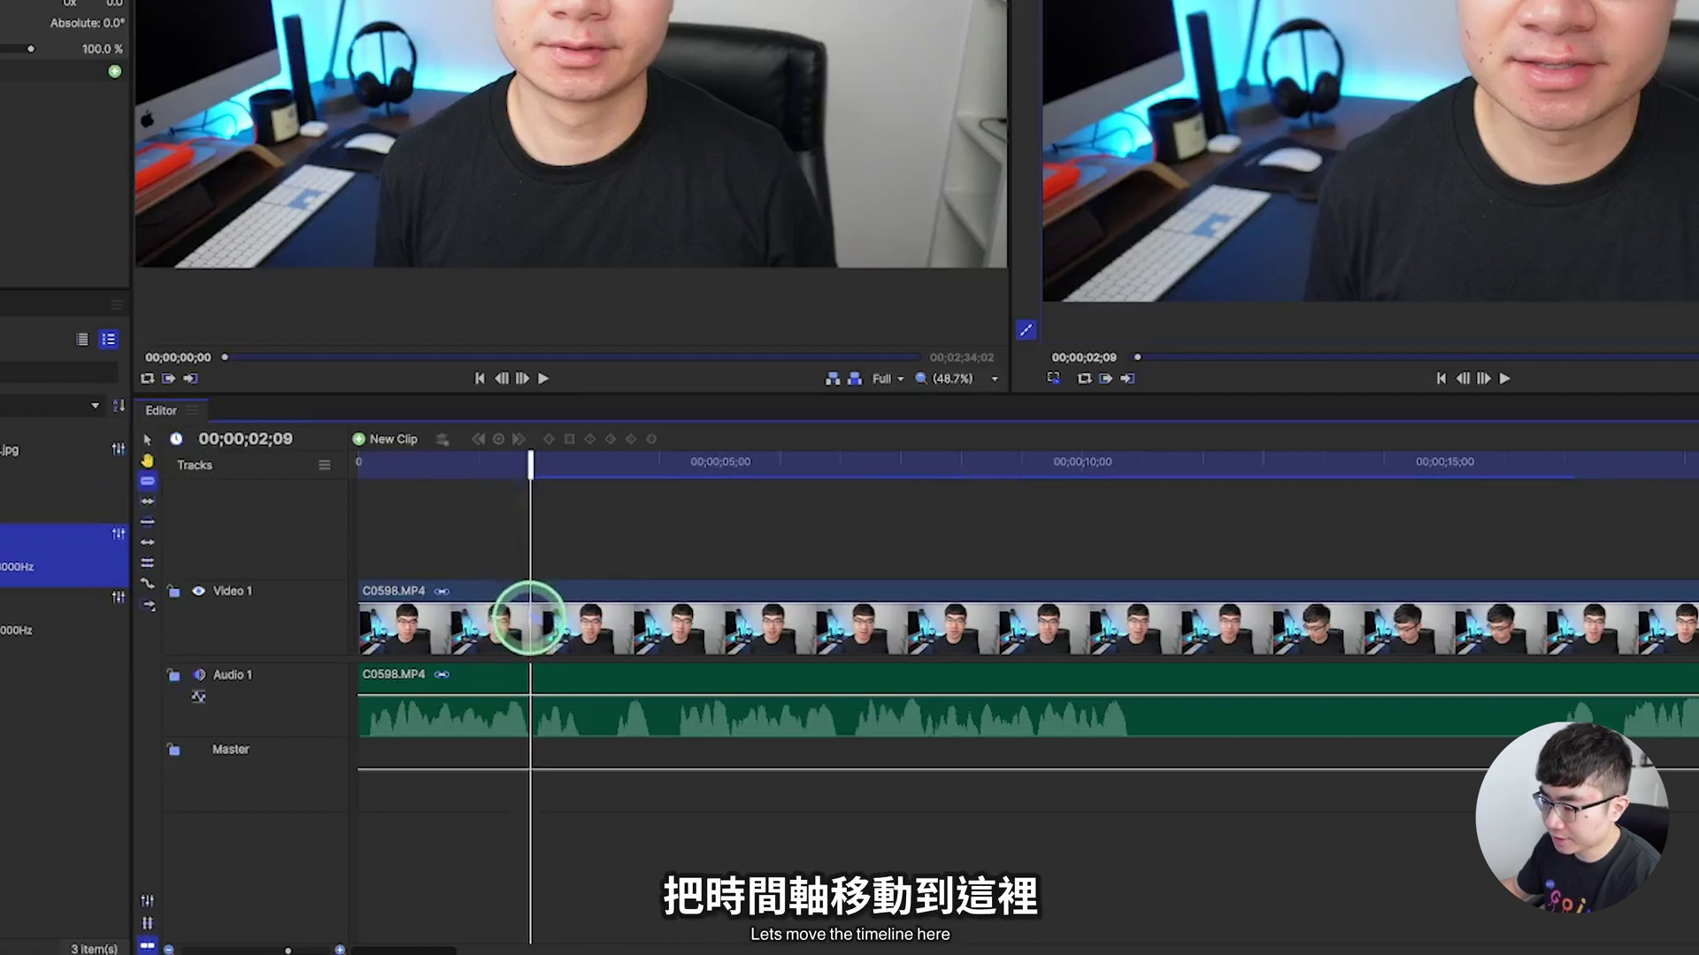
pyautogui.click(529, 619)
pyautogui.moveTo(531, 466); pyautogui.dragTo(675, 469)
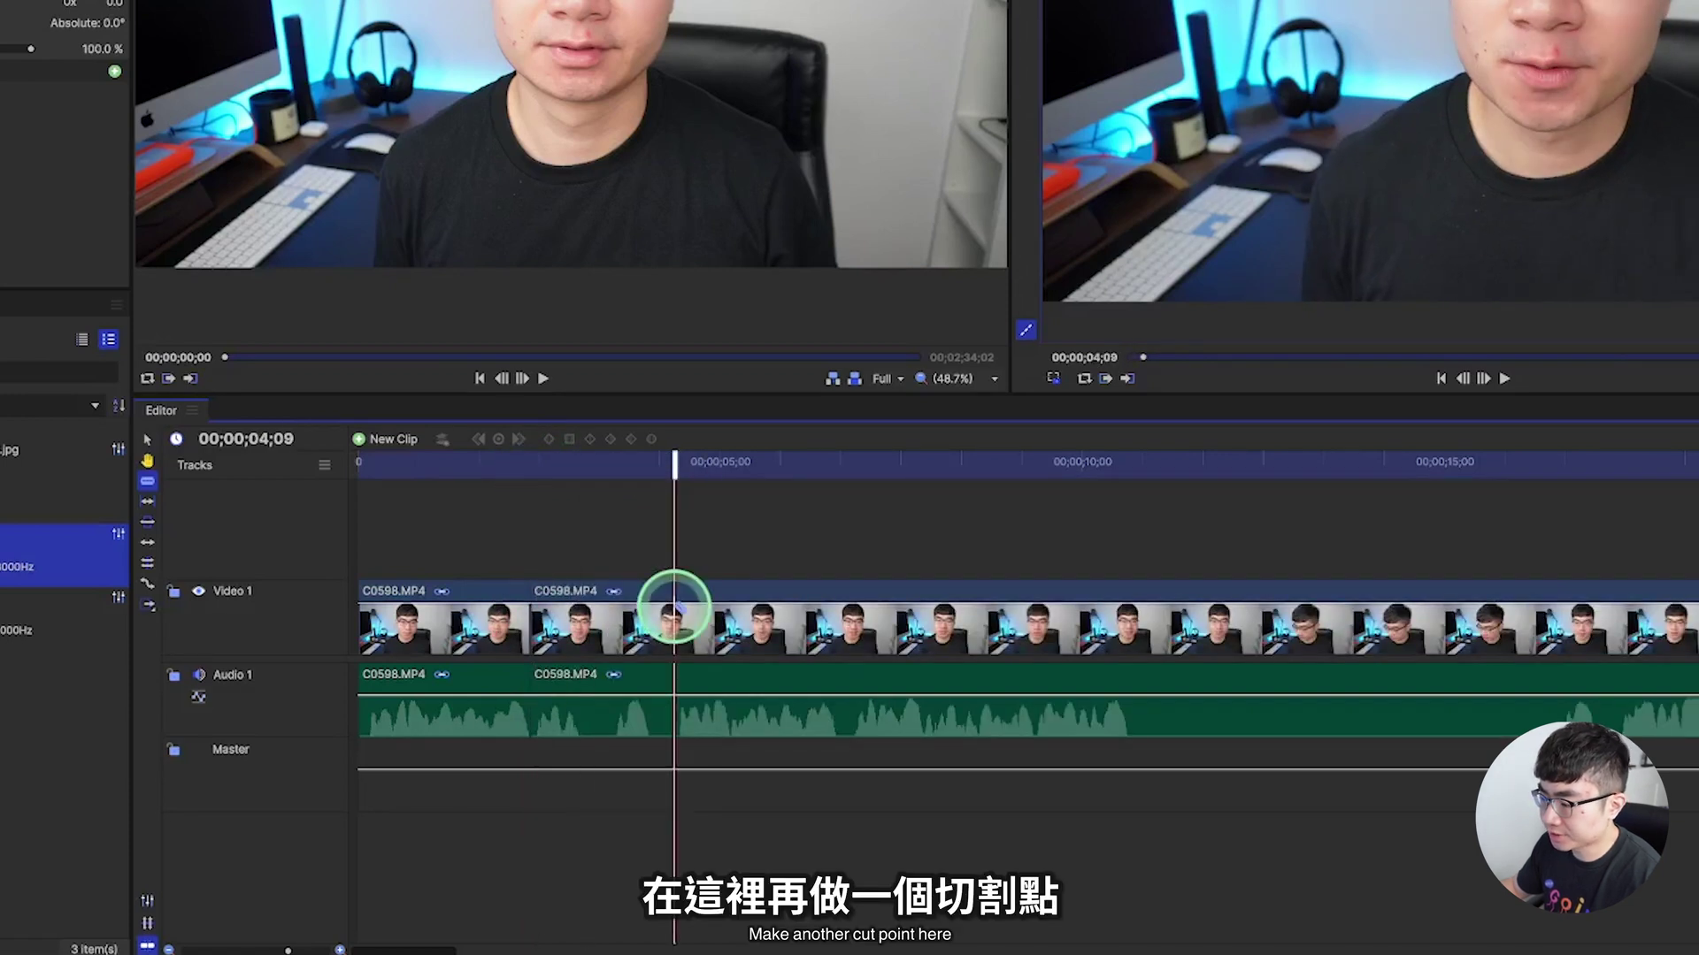
pyautogui.click(675, 608)
# Delete the segment between the two cuts and move the following clip back to close the gap.
pyautogui.click(147, 440)
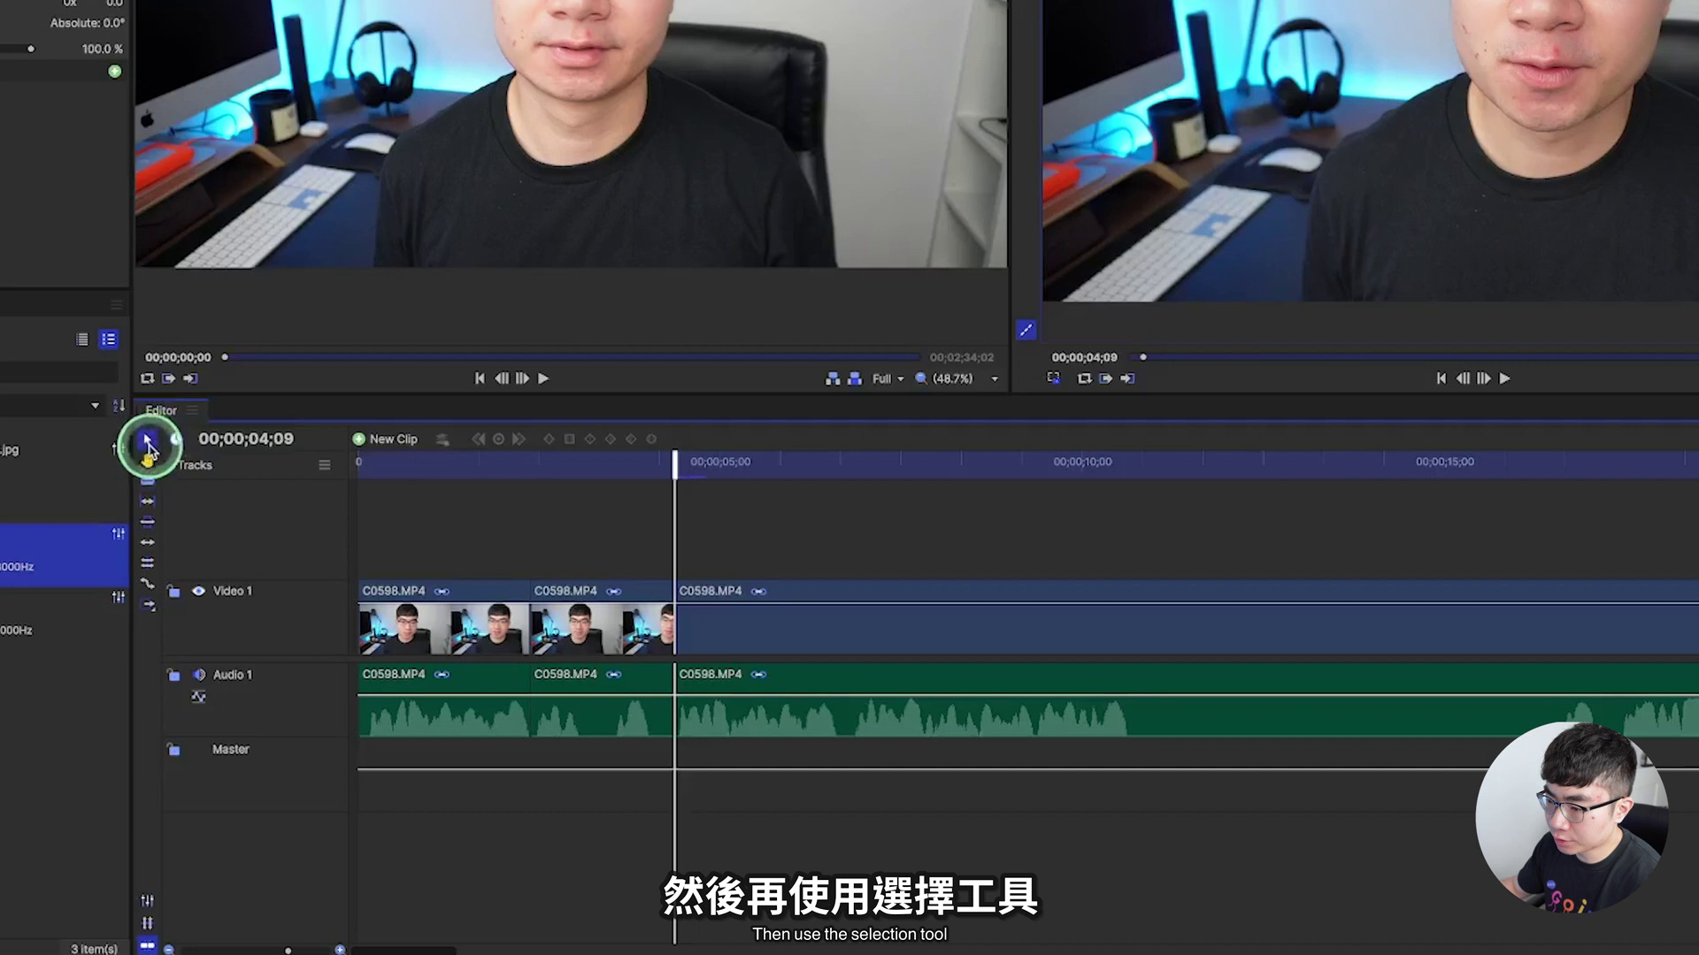
pyautogui.click(147, 441)
pyautogui.click(544, 591)
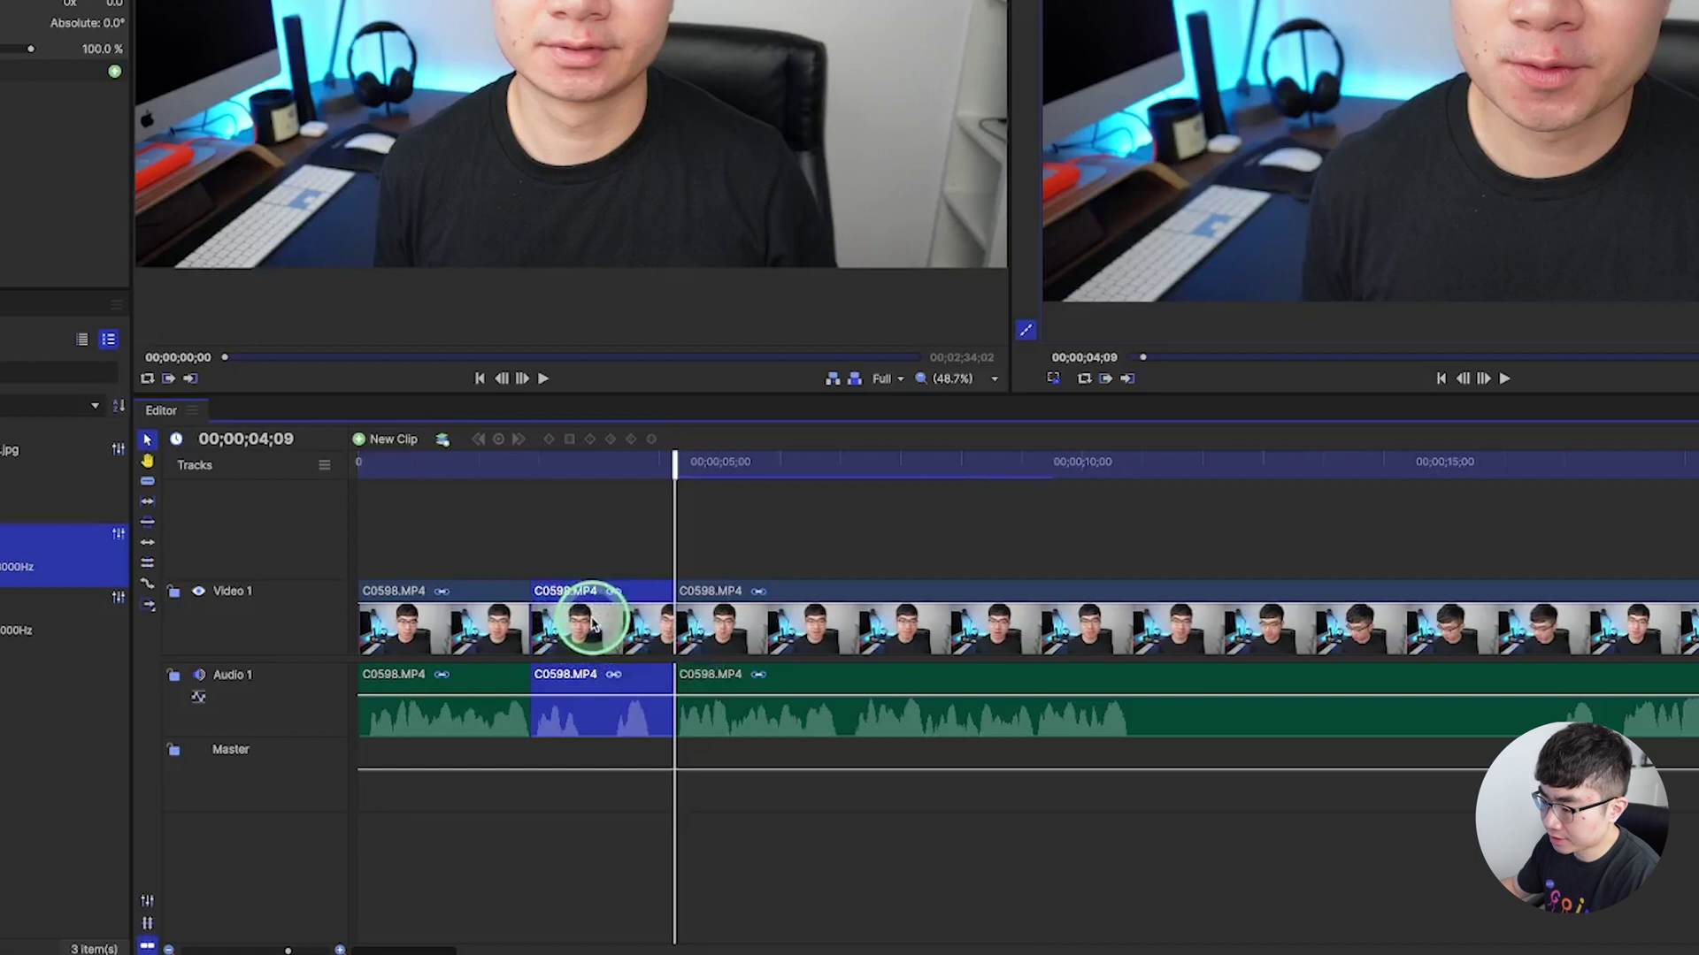
pyautogui.press('Delete')
pyautogui.click(814, 598)
pyautogui.moveTo(815, 598); pyautogui.dragTo(713, 595)
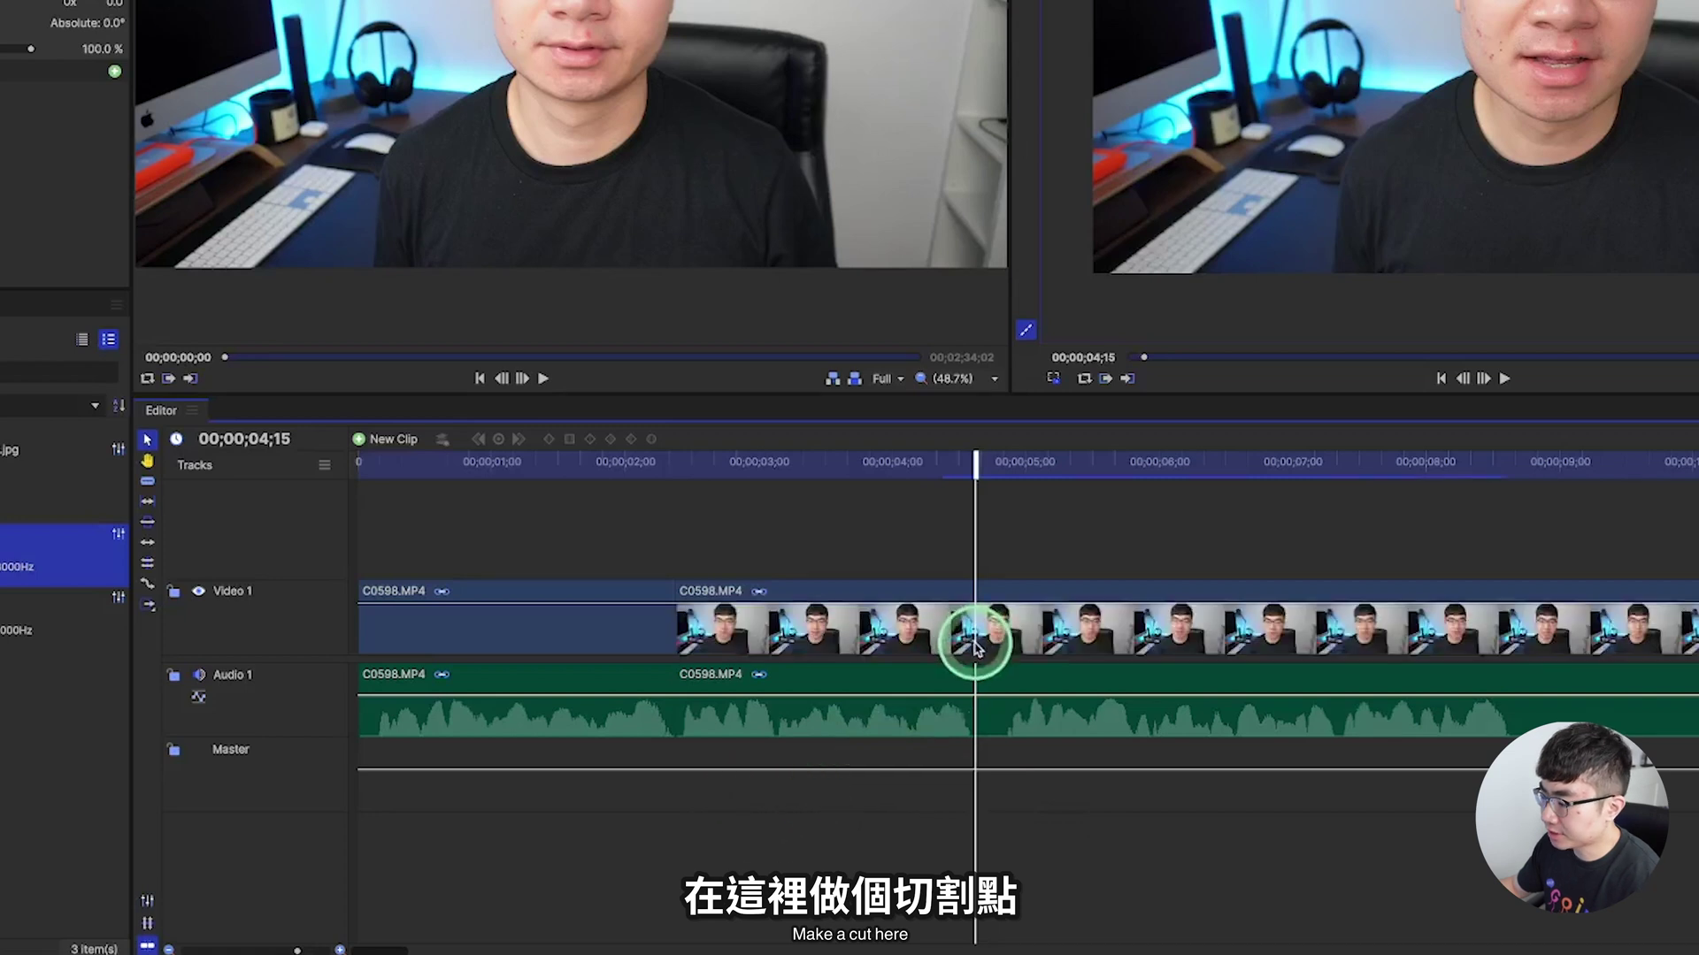
# Slice the second clip at 00;00;04;15 and at 00;00;04;20 to isolate the short pause.
pyautogui.press('c')
pyautogui.click(975, 639)
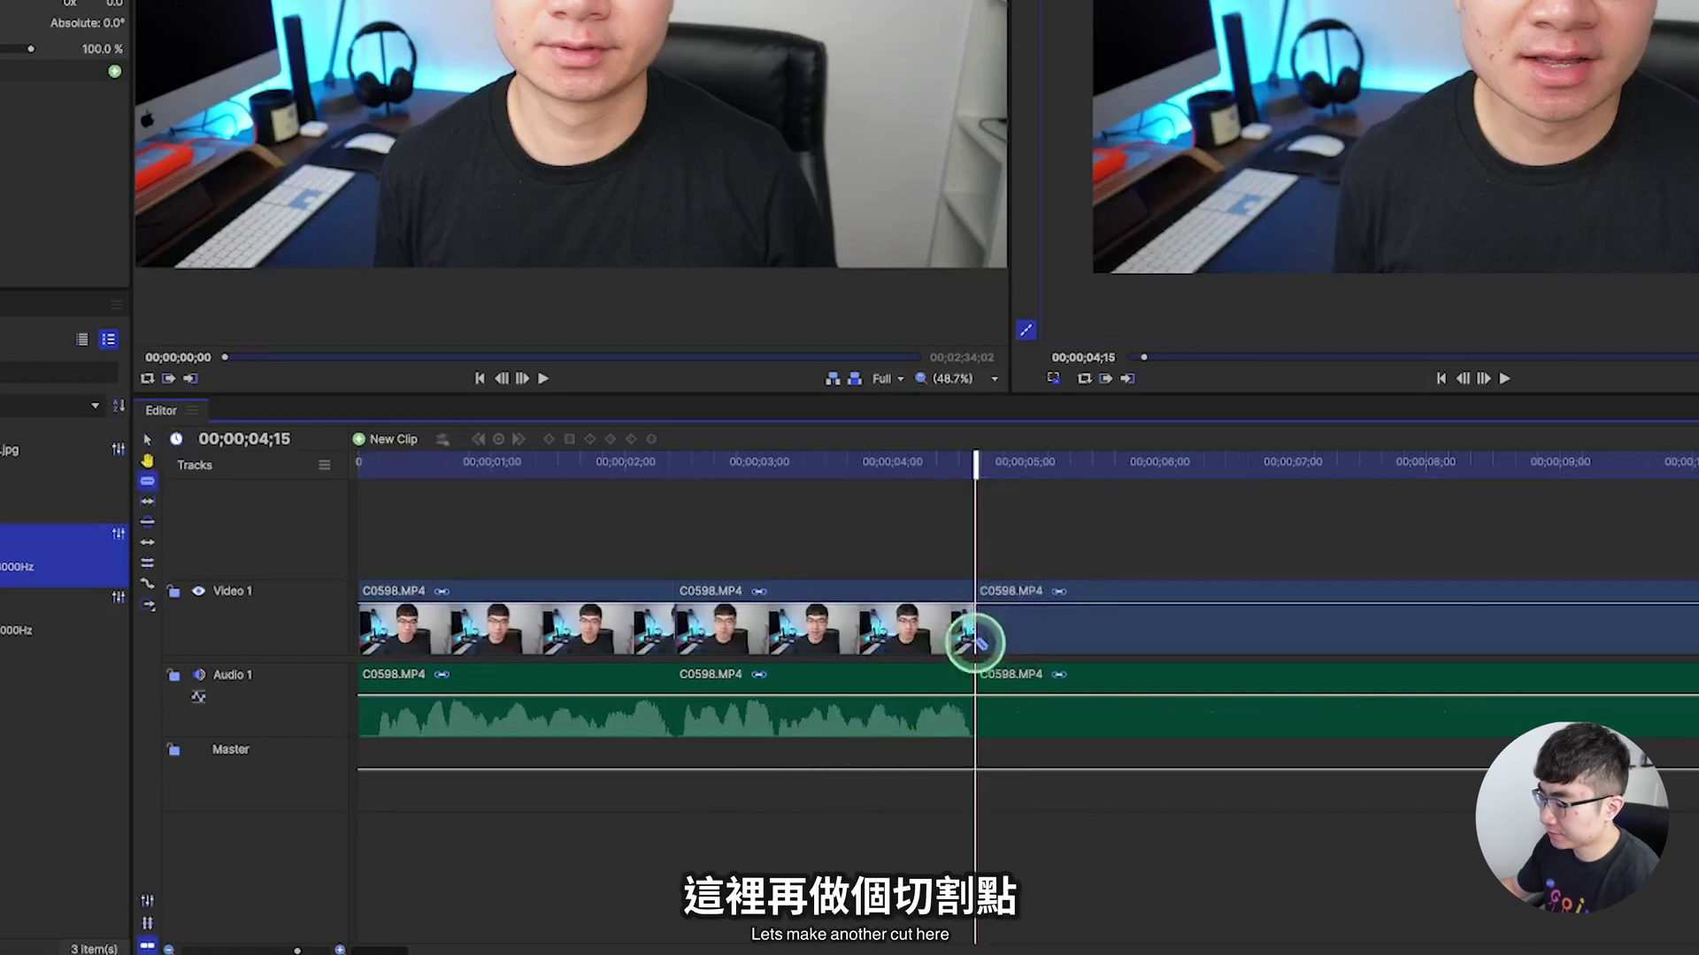
pyautogui.click(1003, 595)
# Ripple delete the short segment between 00;00;04;15 and 00;00;04;20.
pyautogui.press('a')
pyautogui.click(990, 634)
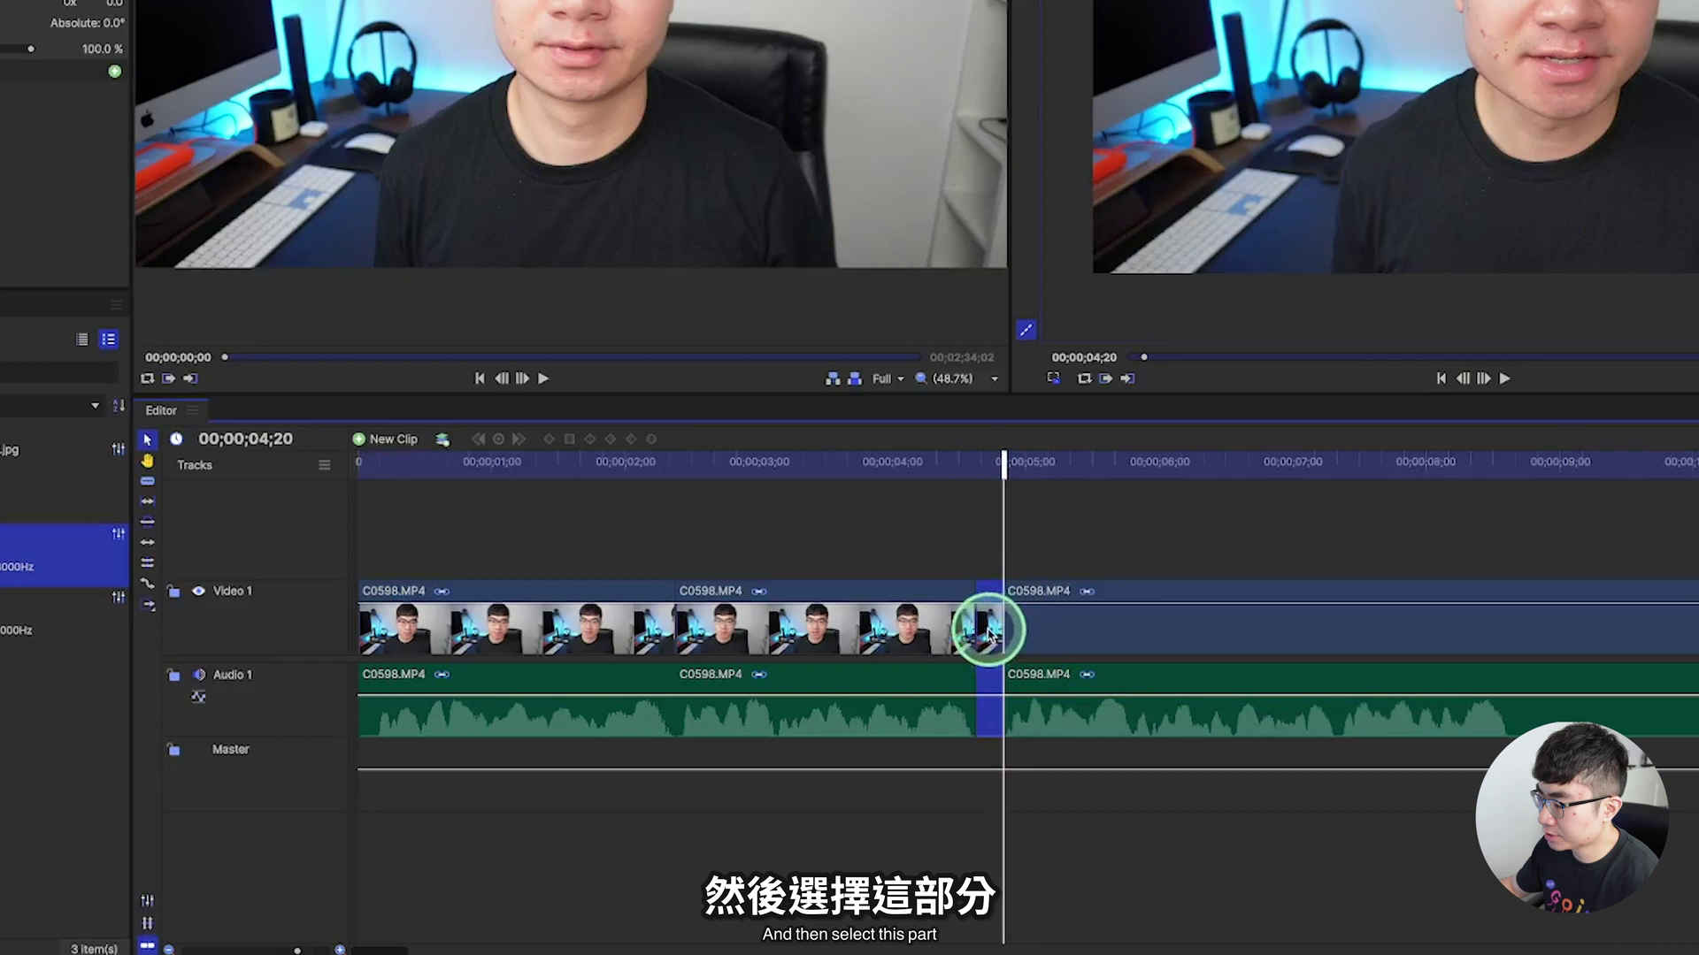
pyautogui.rightClick(989, 633)
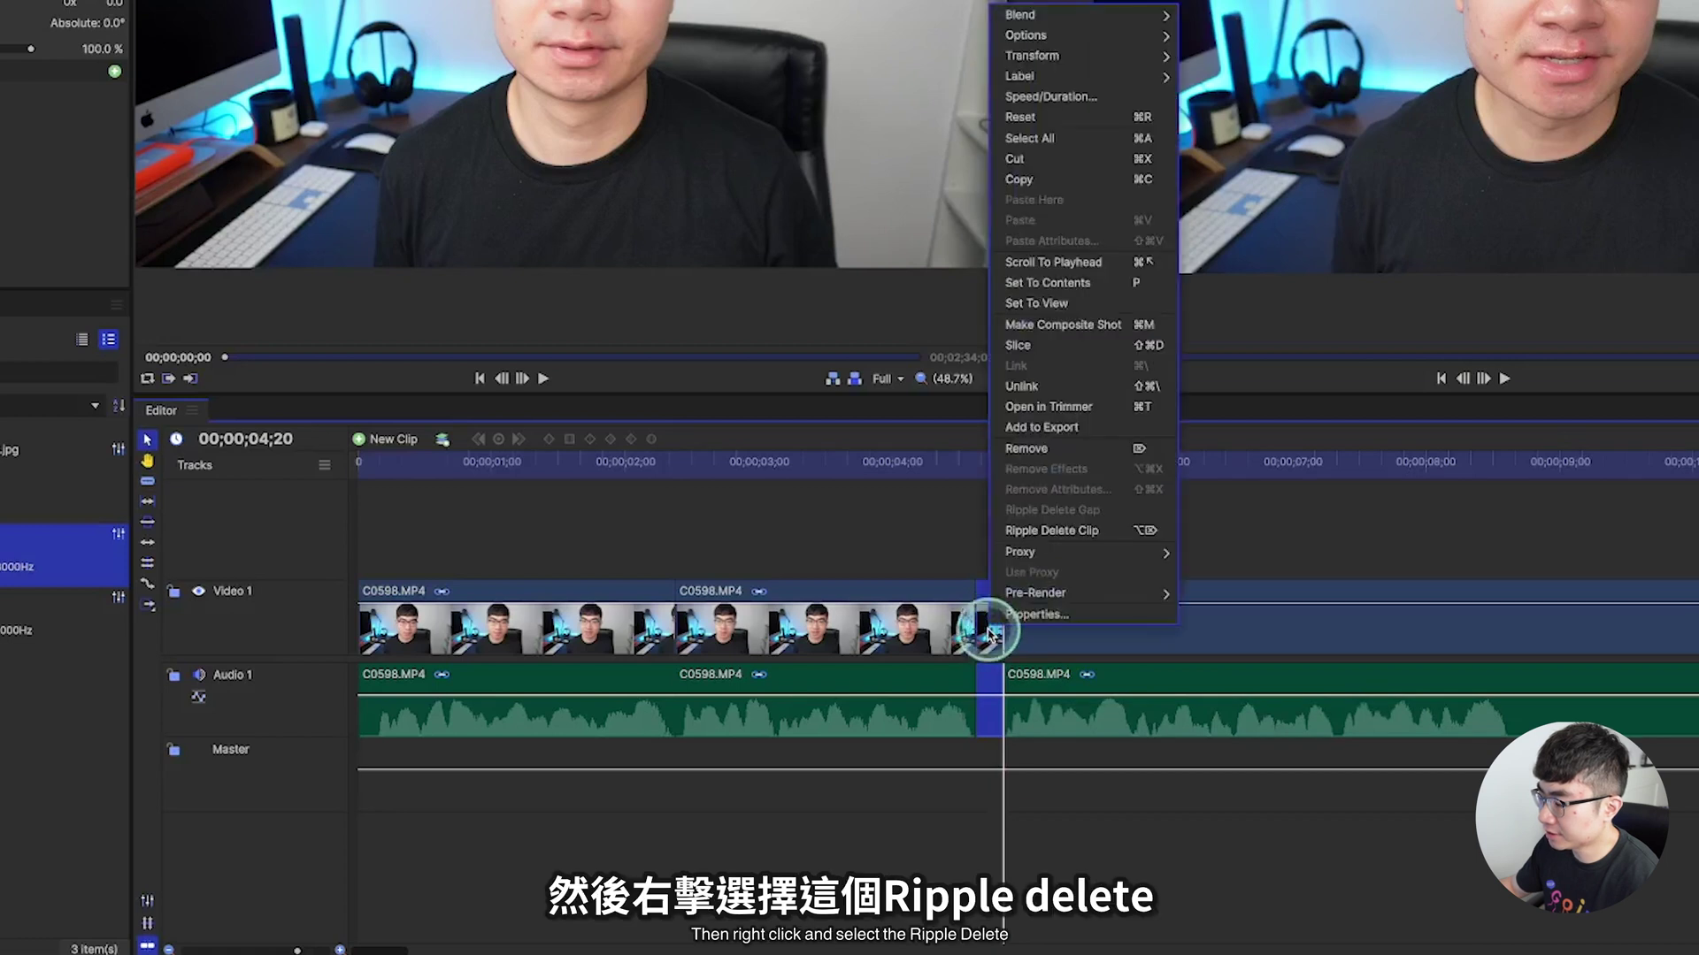
pyautogui.click(1139, 531)
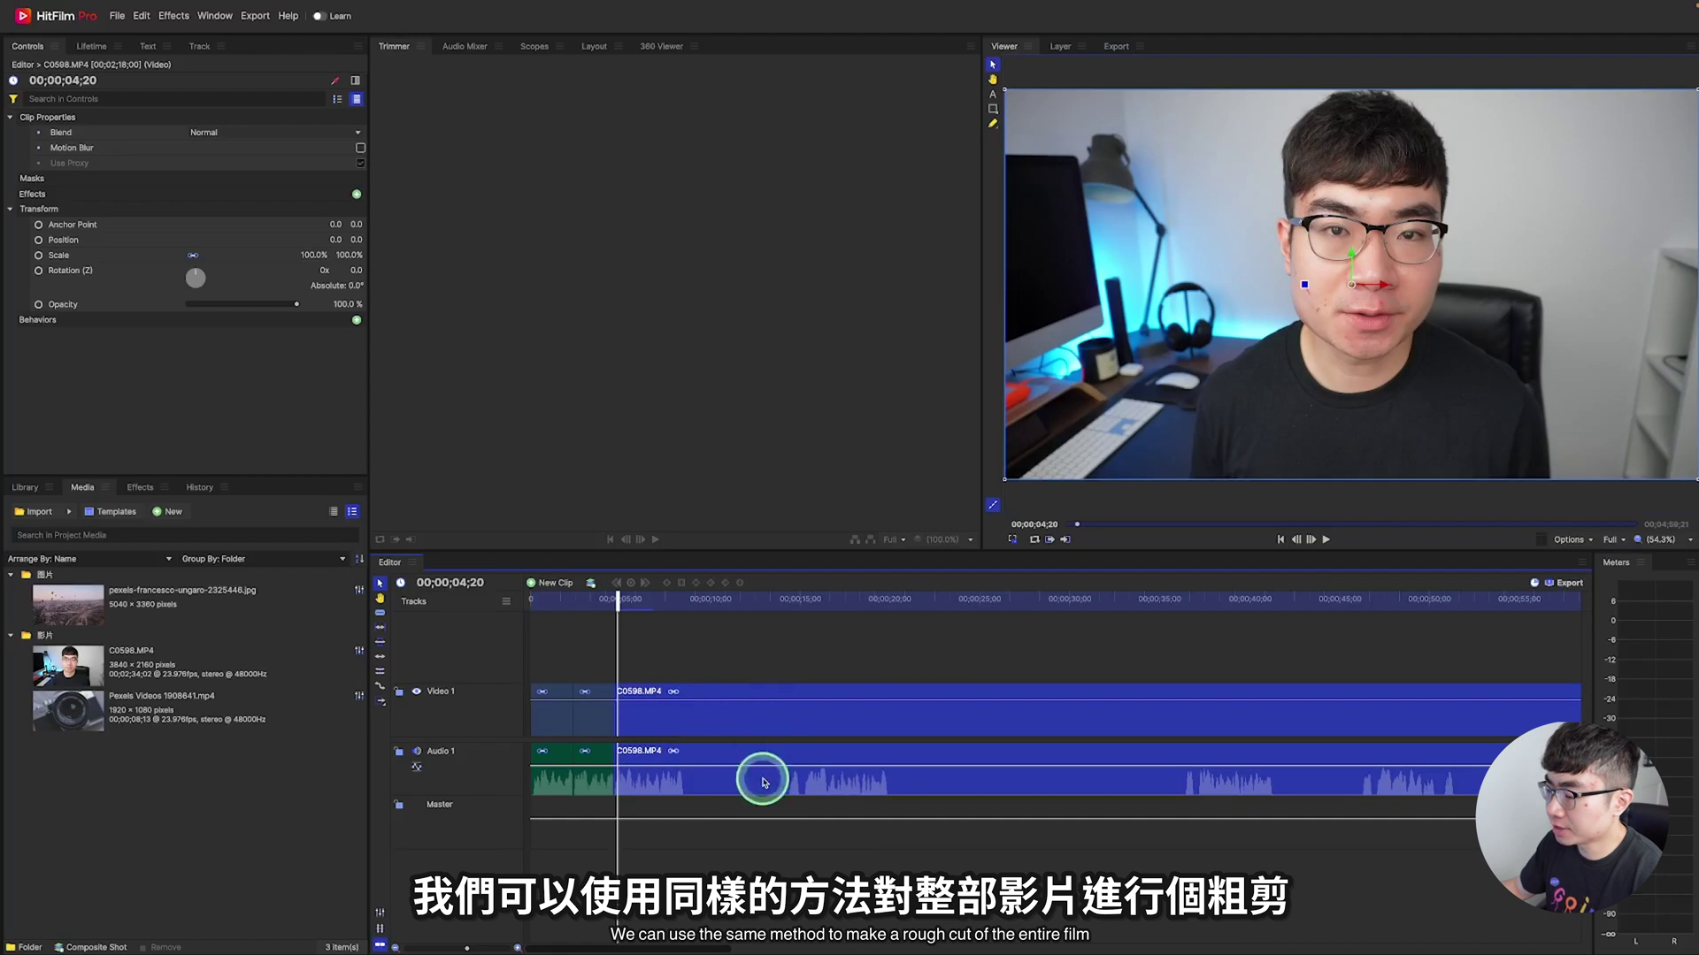
# Slice the remaining C0598.MP4 footage at its silent stretches and remove the pauses, closing up the gaps.
pyautogui.click(792, 762)
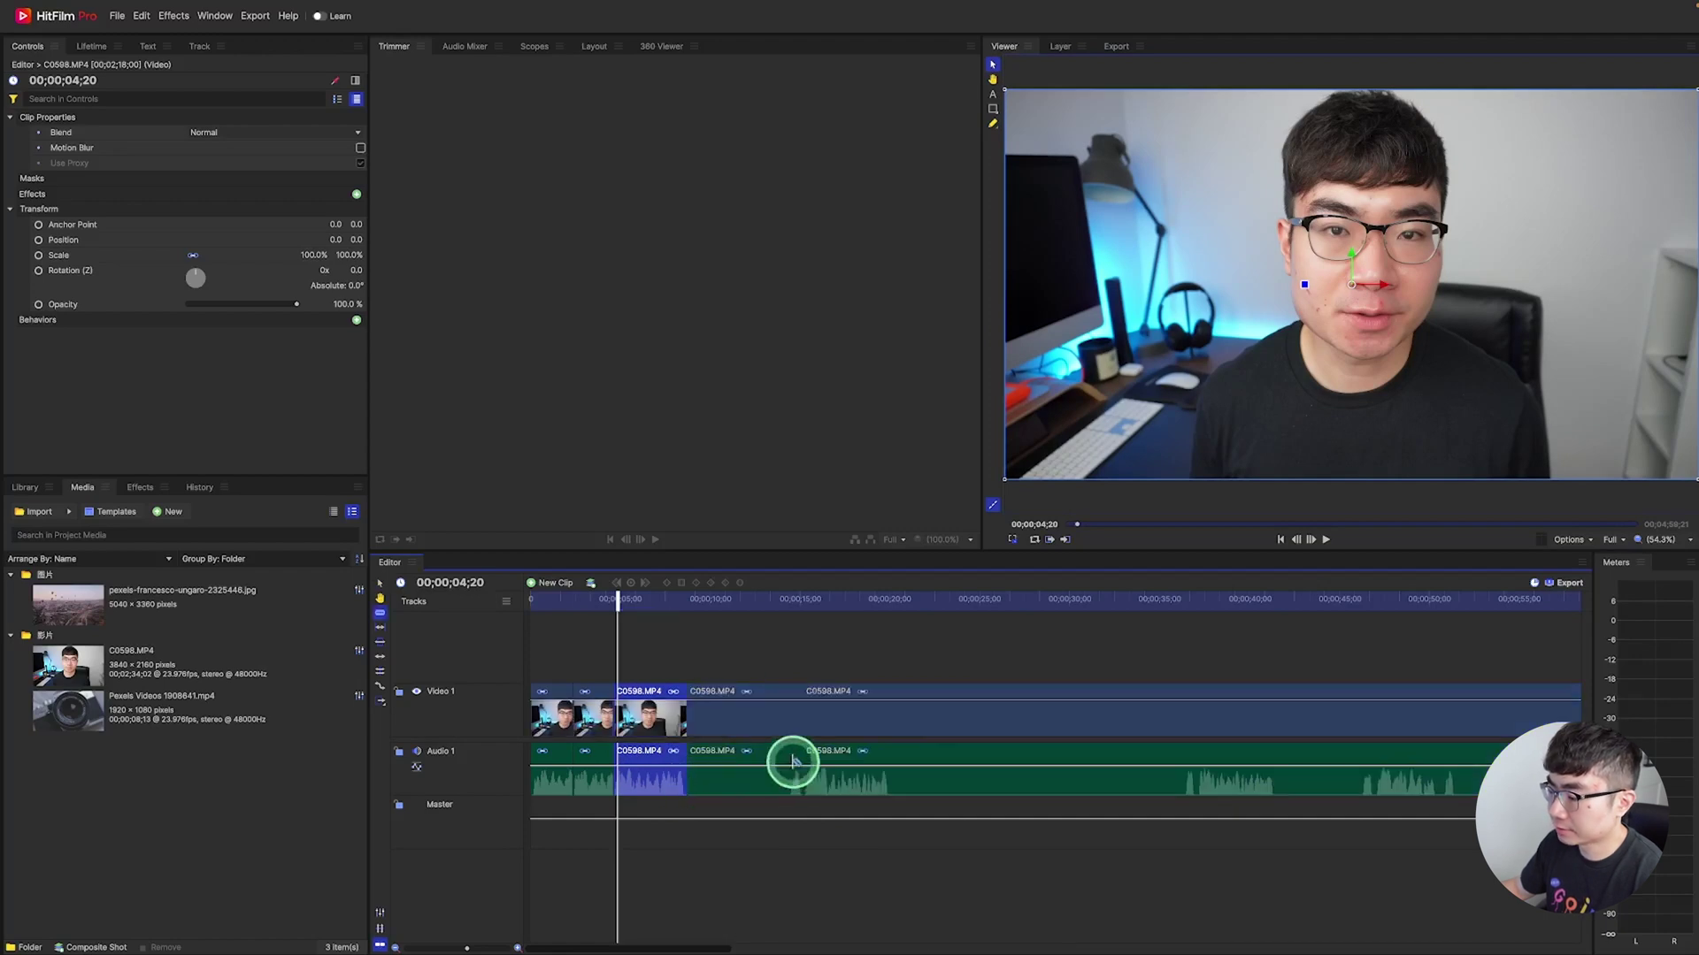
pyautogui.moveTo(788, 785); pyautogui.dragTo(988, 727)
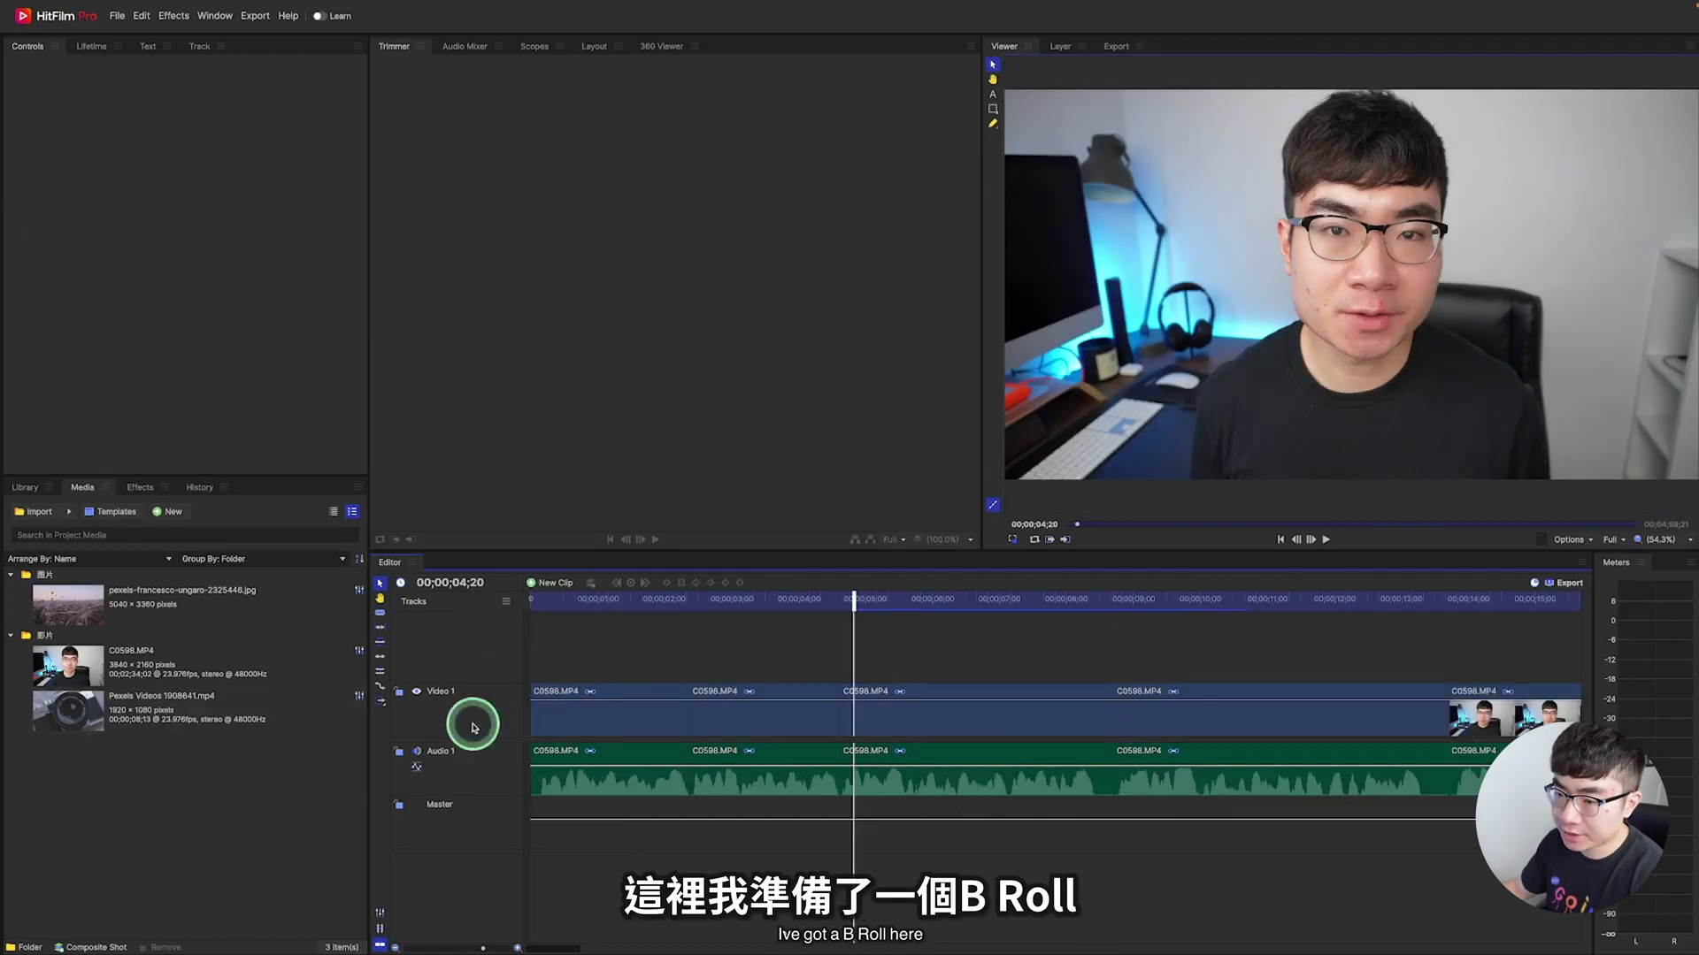
# Trim Pexels Videos 1908641.mp4 to 00;00;01;09–00;00;04;03 and place only its video above Video 1, at the start of the third C0598.MP4 clip.
pyautogui.click(179, 719)
pyautogui.moveTo(399, 504)
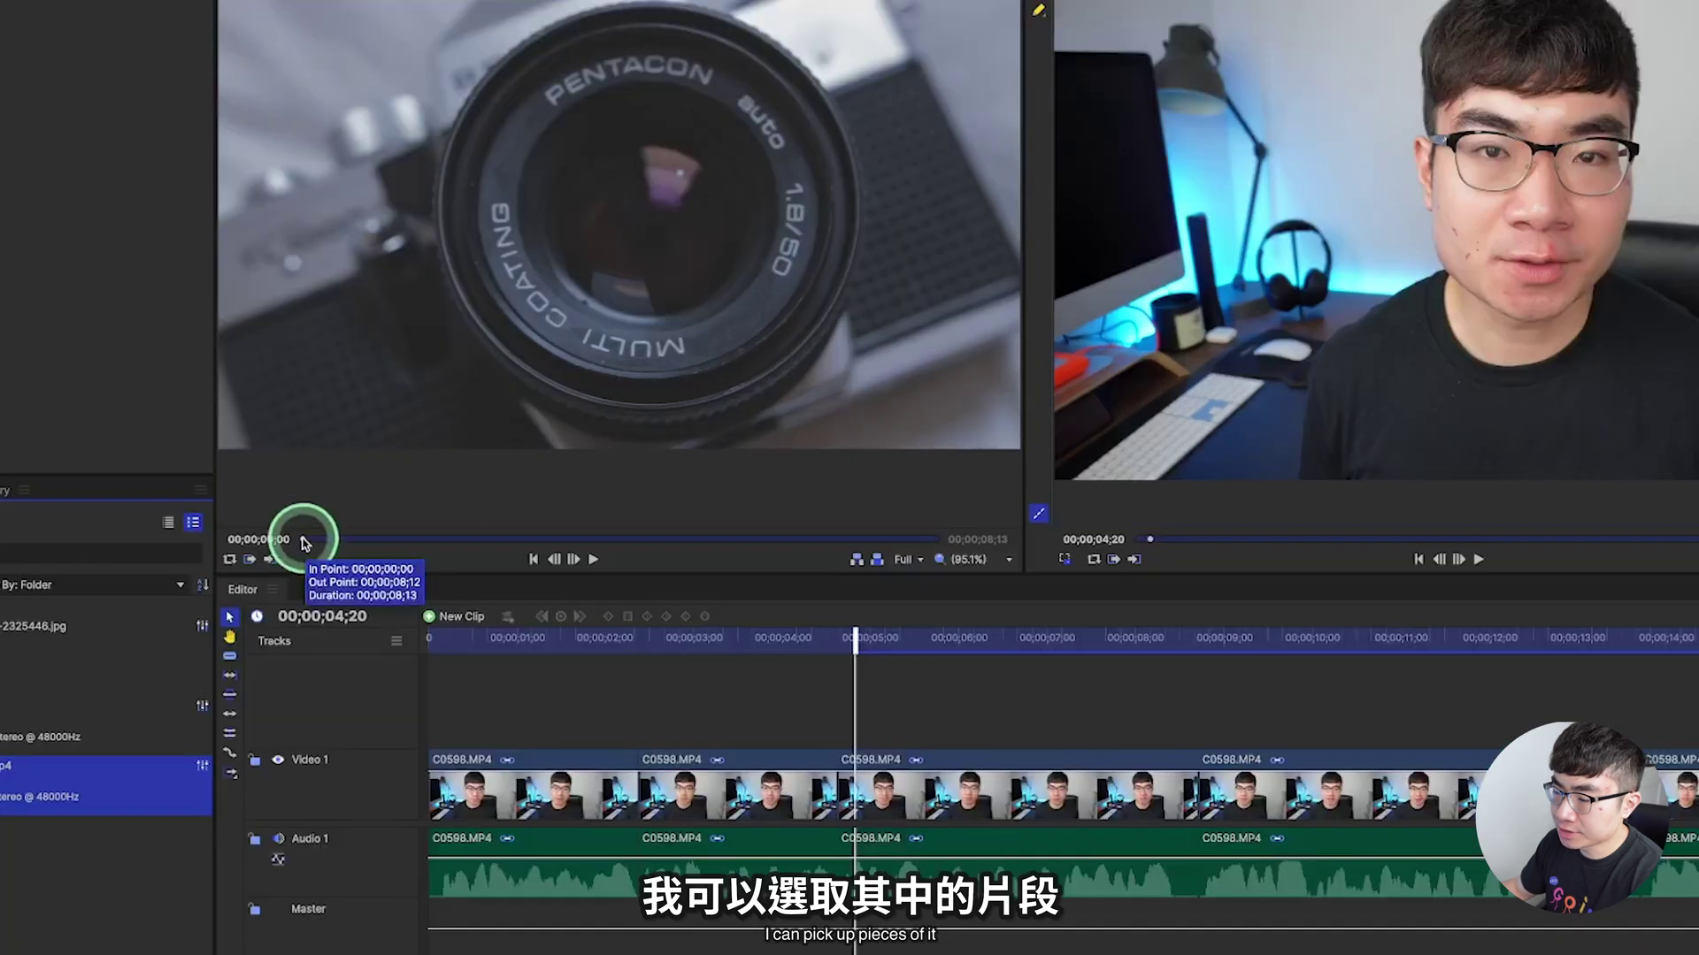
pyautogui.moveTo(305, 542); pyautogui.dragTo(609, 548)
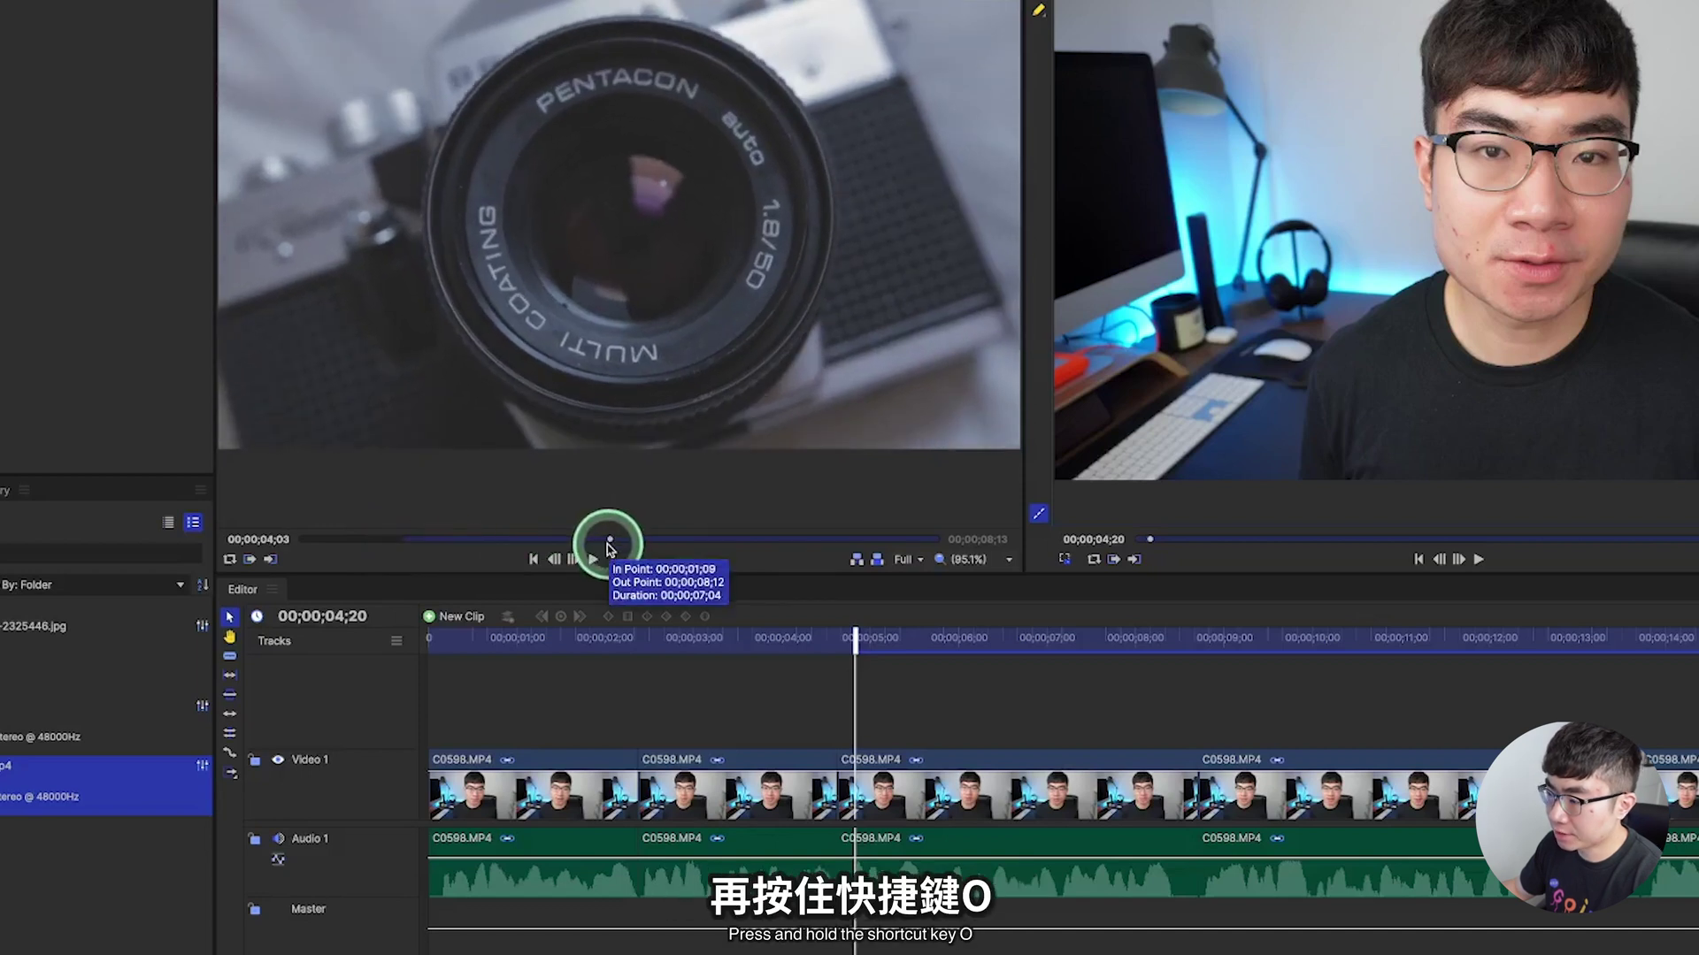
pyautogui.moveTo(581, 514)
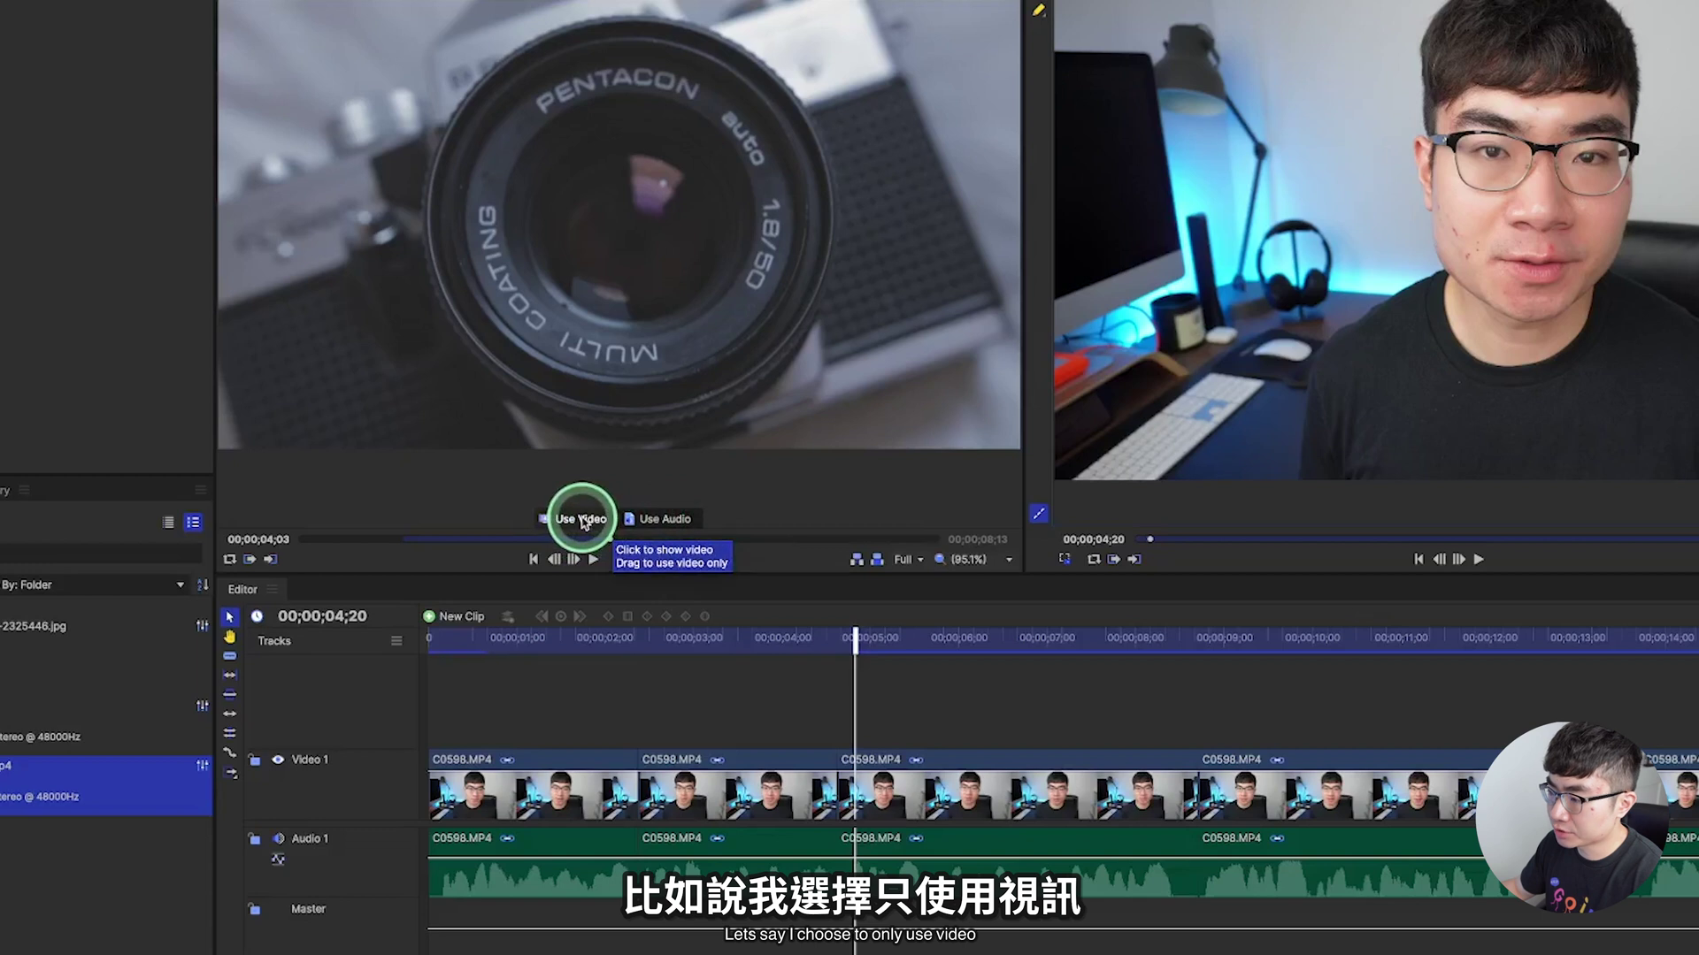
pyautogui.moveTo(581, 522); pyautogui.dragTo(875, 724)
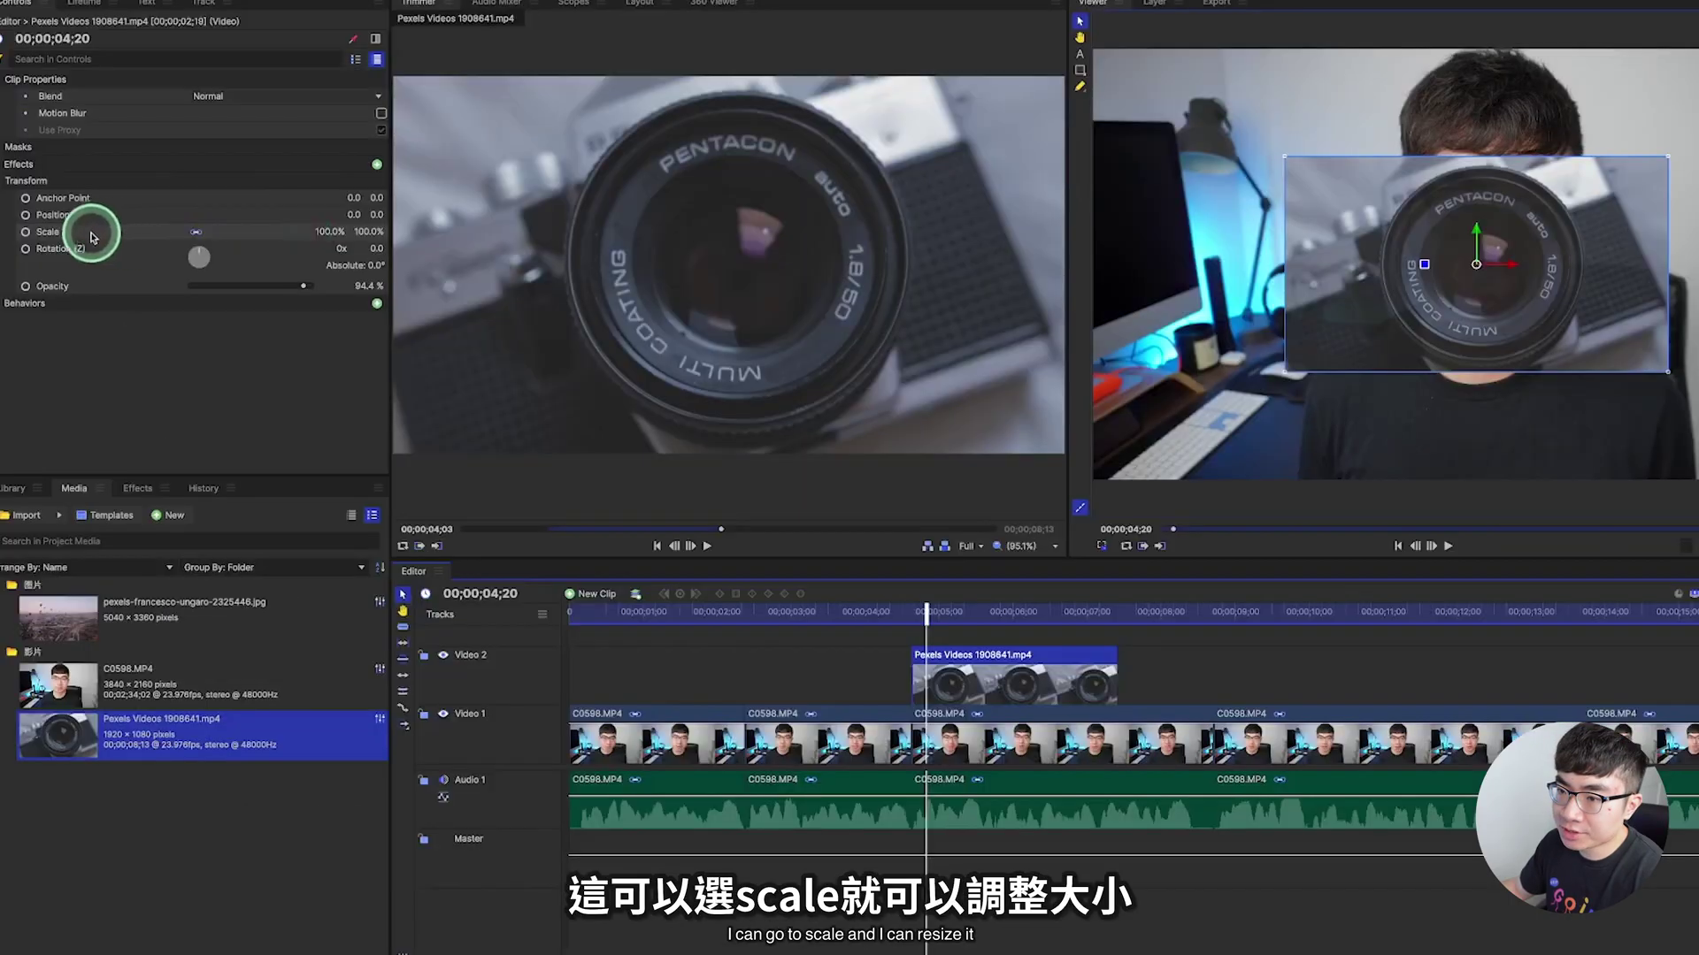
# Set the camera B-roll clip's scale to 209%, position to -68, -38 and opacity to 100%, keeping its rotation at 0°.
pyautogui.moveTo(325, 230); pyautogui.dragTo(333, 231)
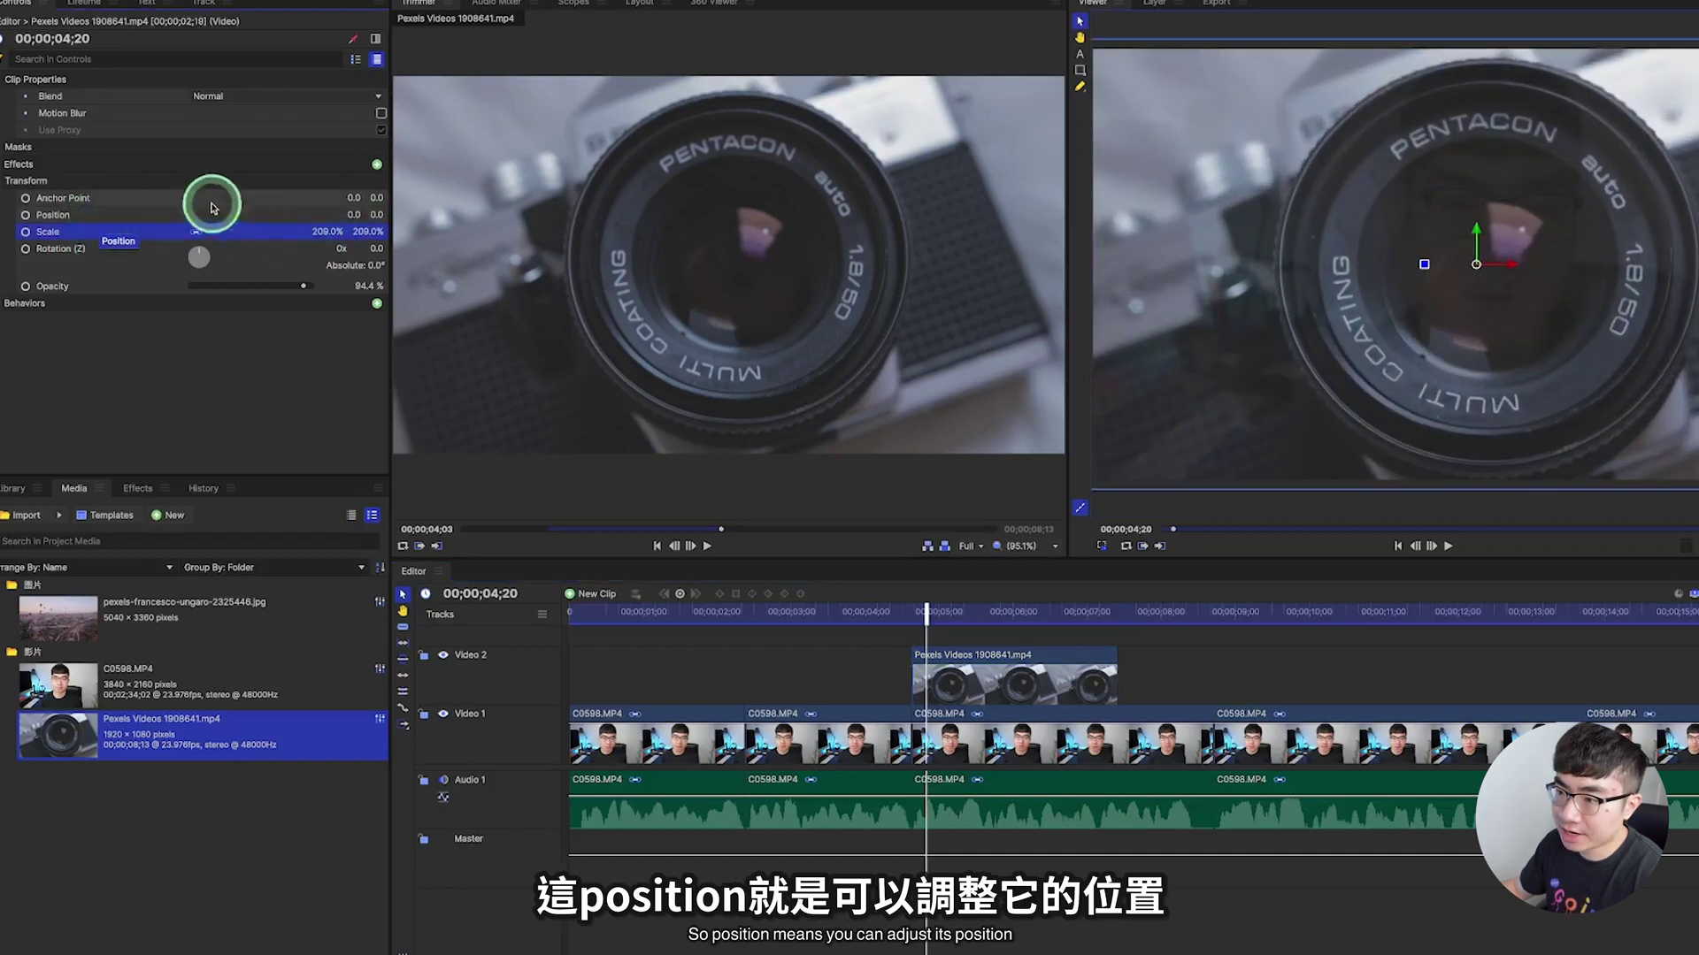
pyautogui.moveTo(351, 215); pyautogui.dragTo(376, 214)
pyautogui.moveTo(209, 257); pyautogui.dragTo(193, 248)
pyautogui.click(354, 285)
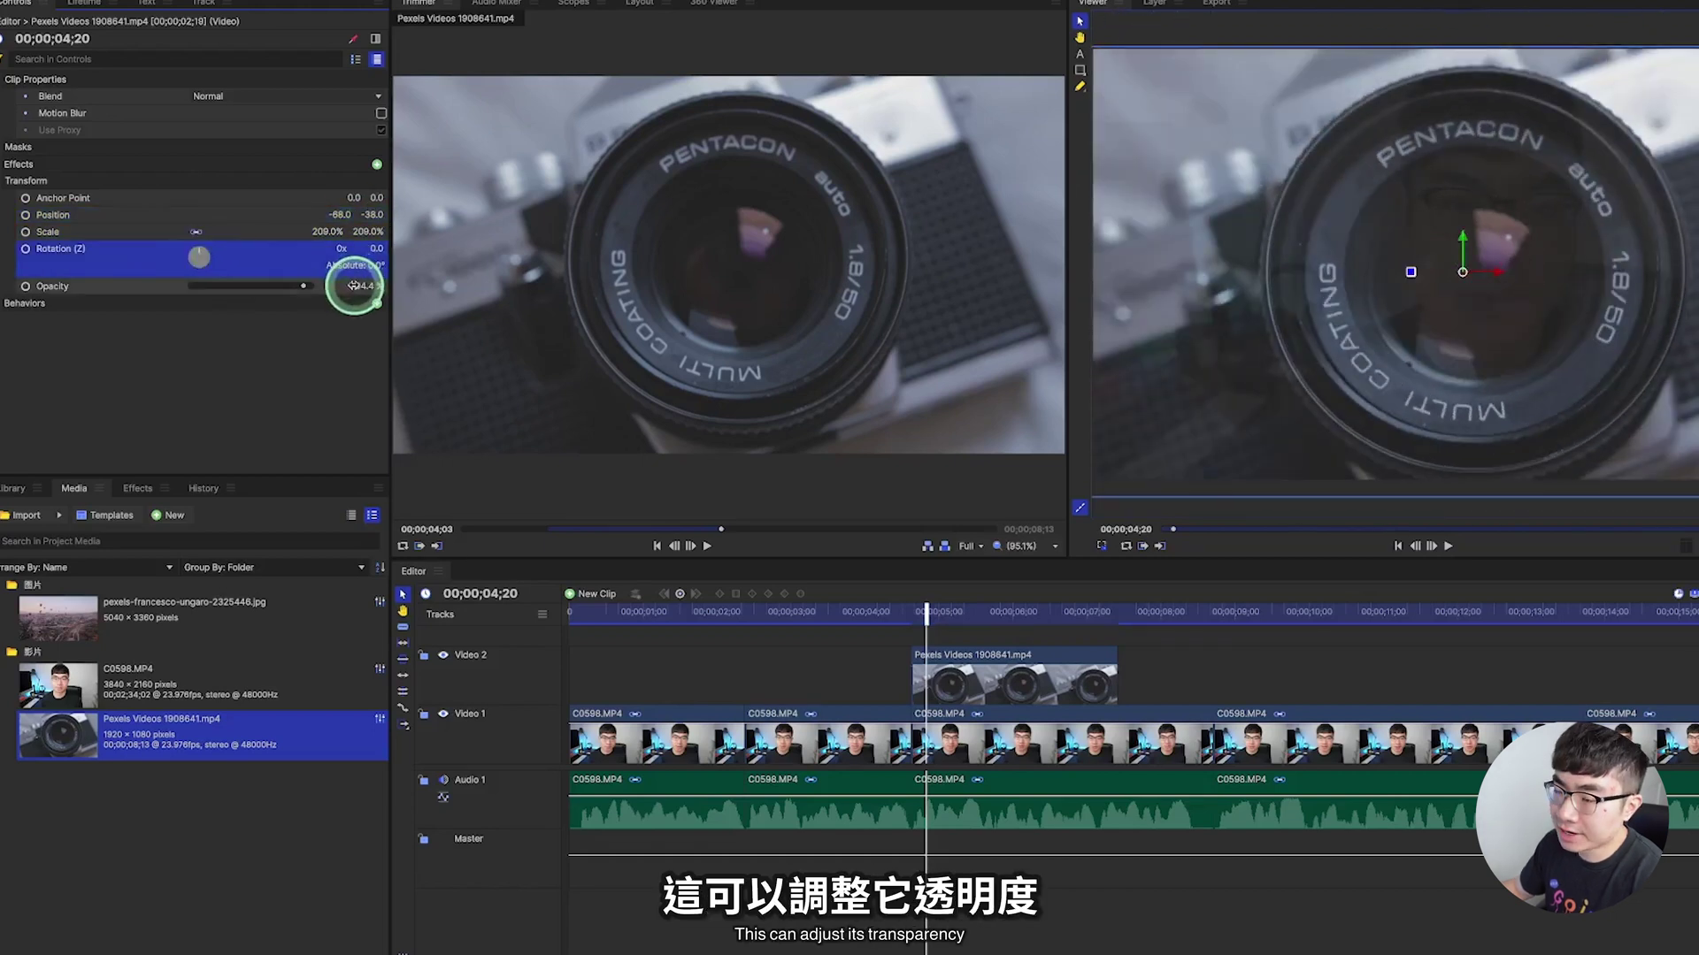
pyautogui.moveTo(354, 285); pyautogui.dragTo(356, 286)
# Place pexels-francesco-ungaro-2325446.jpg on Video 2 at about 00;00;08;12, resize the image and shorten its clip.
pyautogui.click(276, 622)
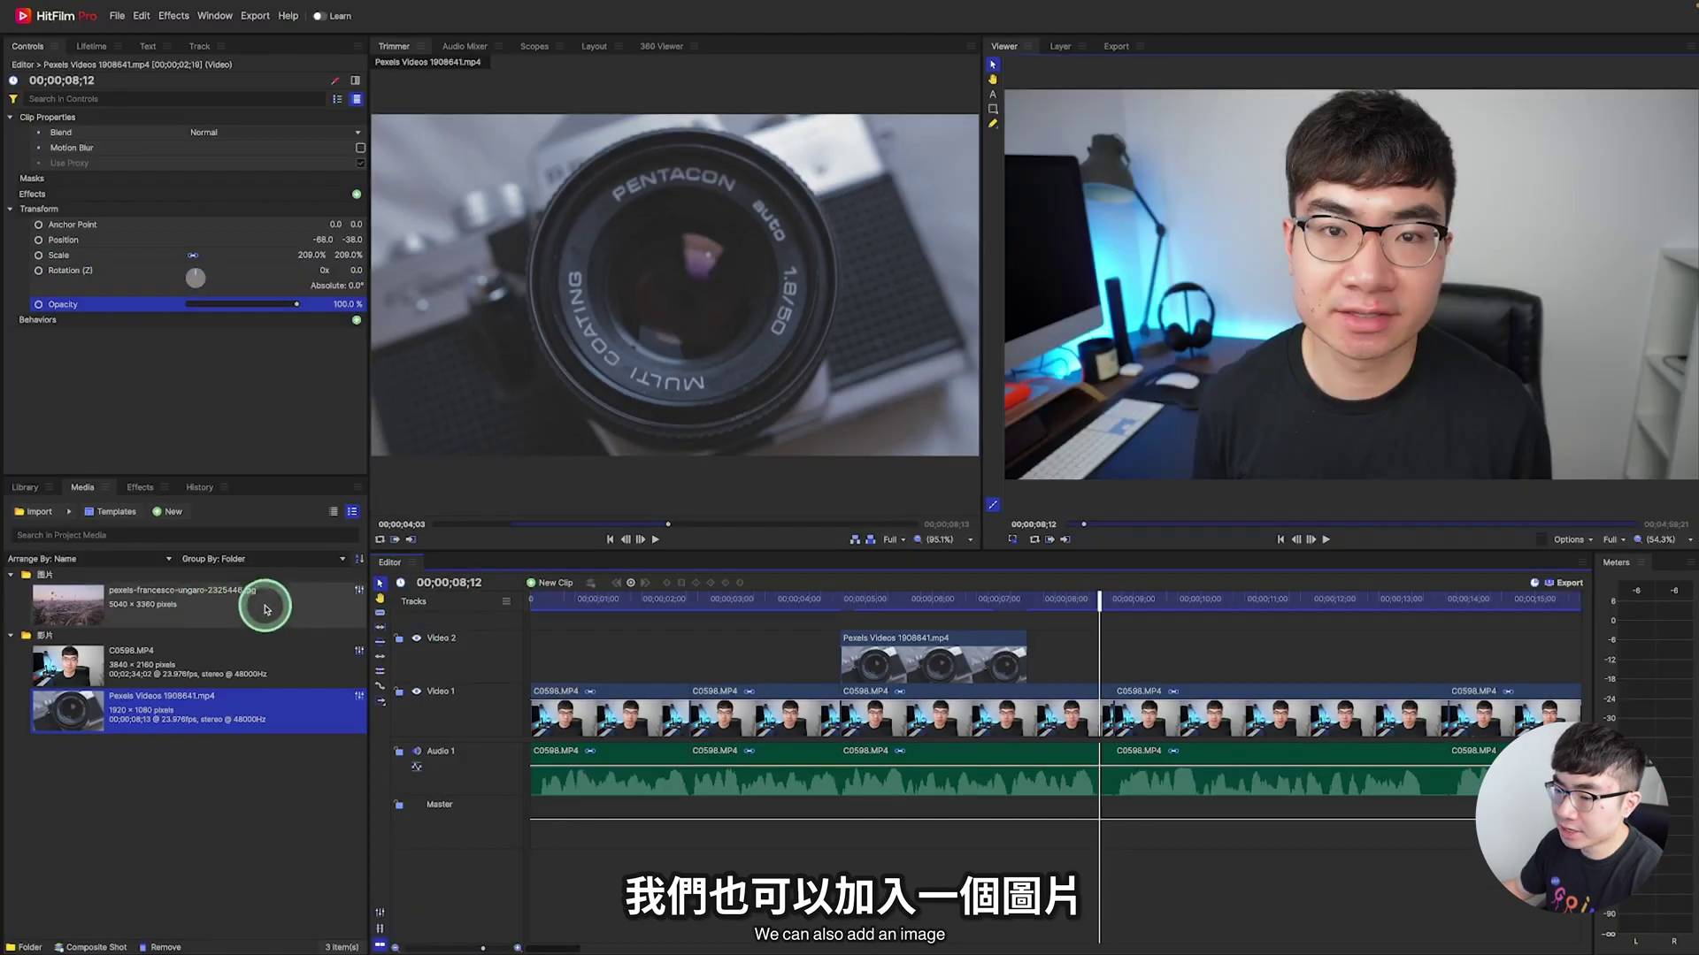
pyautogui.moveTo(155, 606); pyautogui.dragTo(1093, 655)
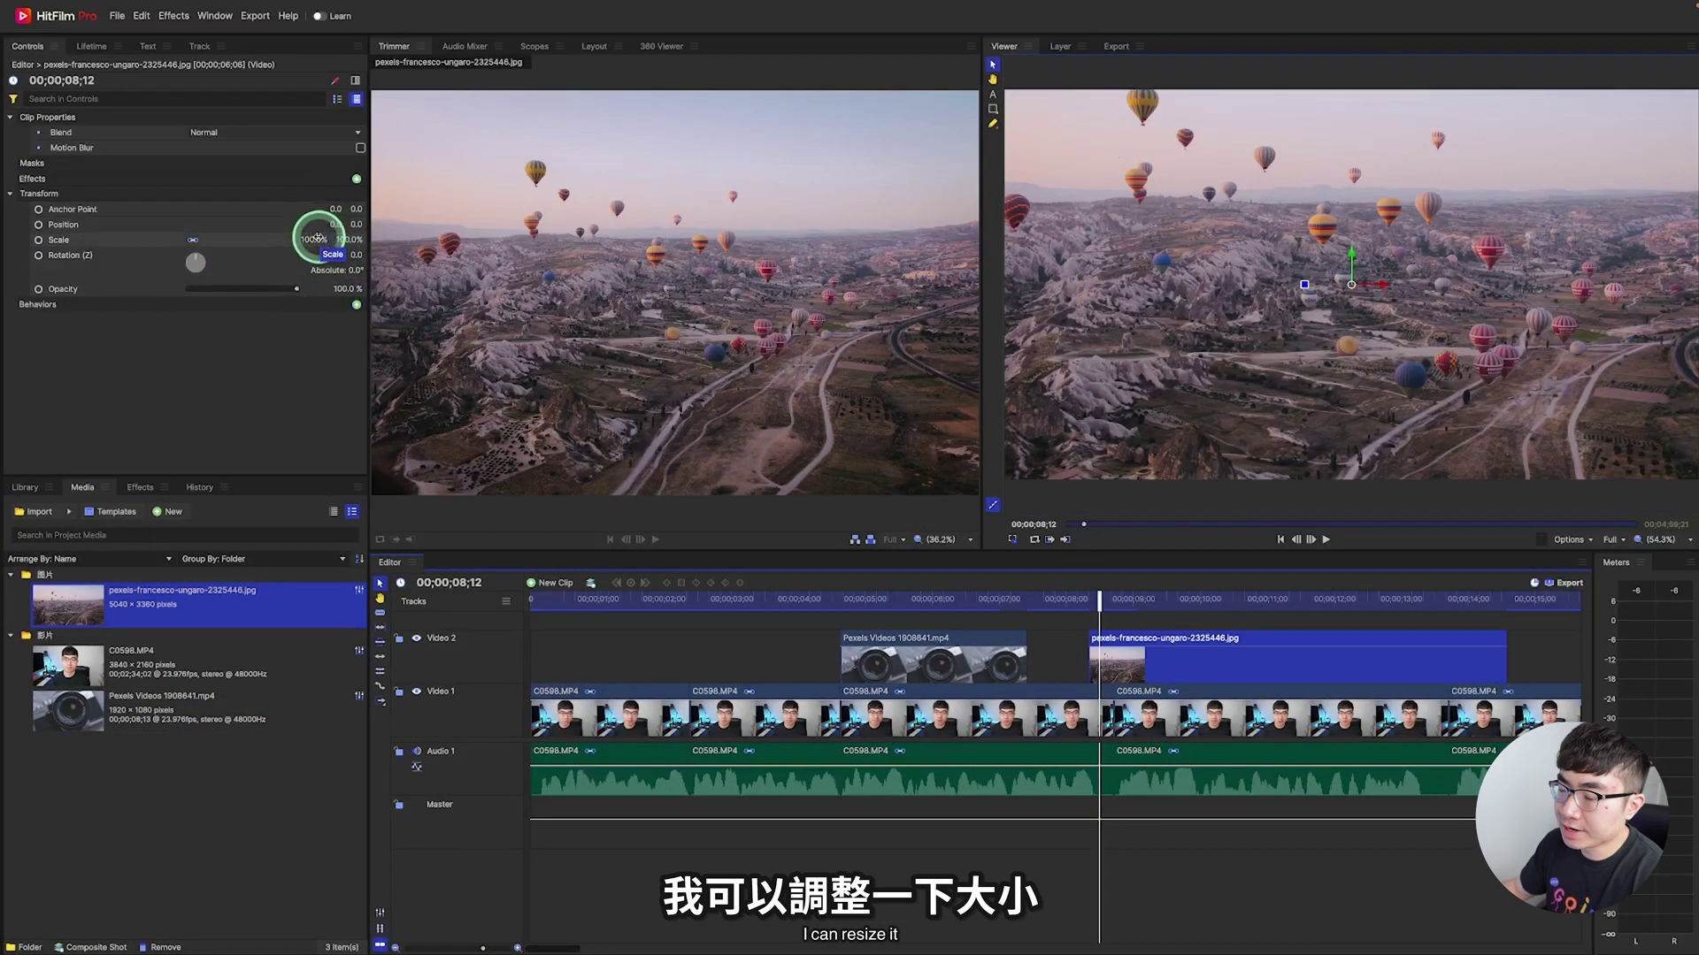
pyautogui.moveTo(317, 239); pyautogui.dragTo(1045, 340)
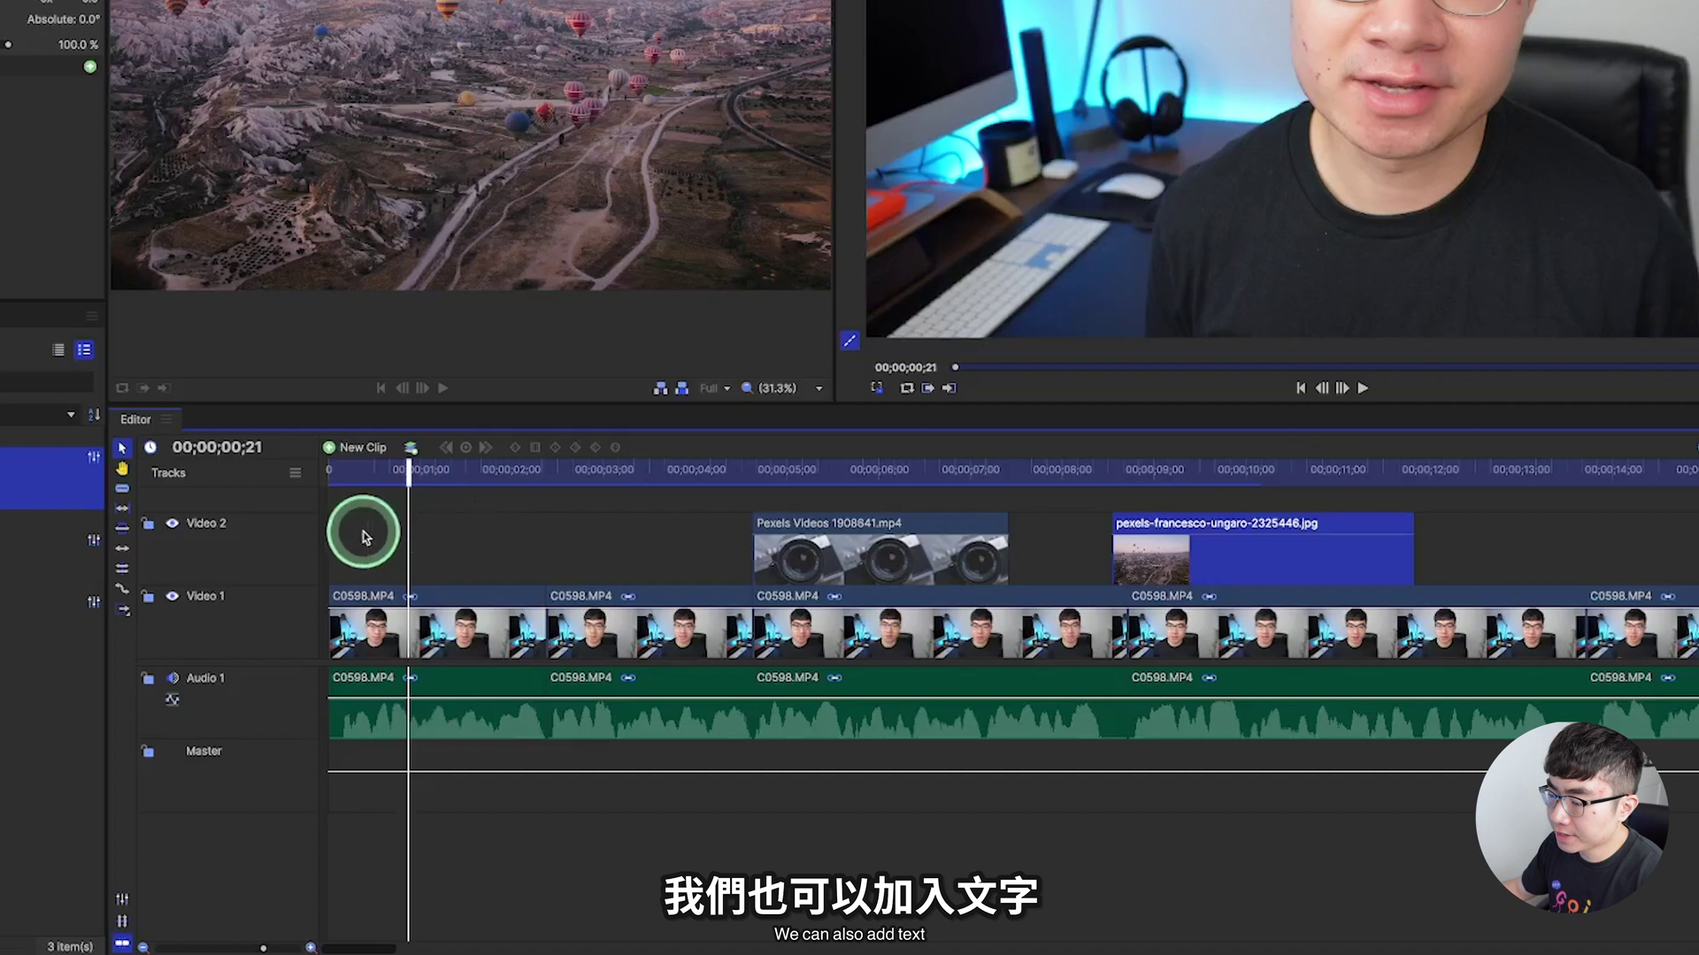
# Create a text clip at 00;00;00;21 and enter the presenter's full name on the frame.
pyautogui.click(364, 450)
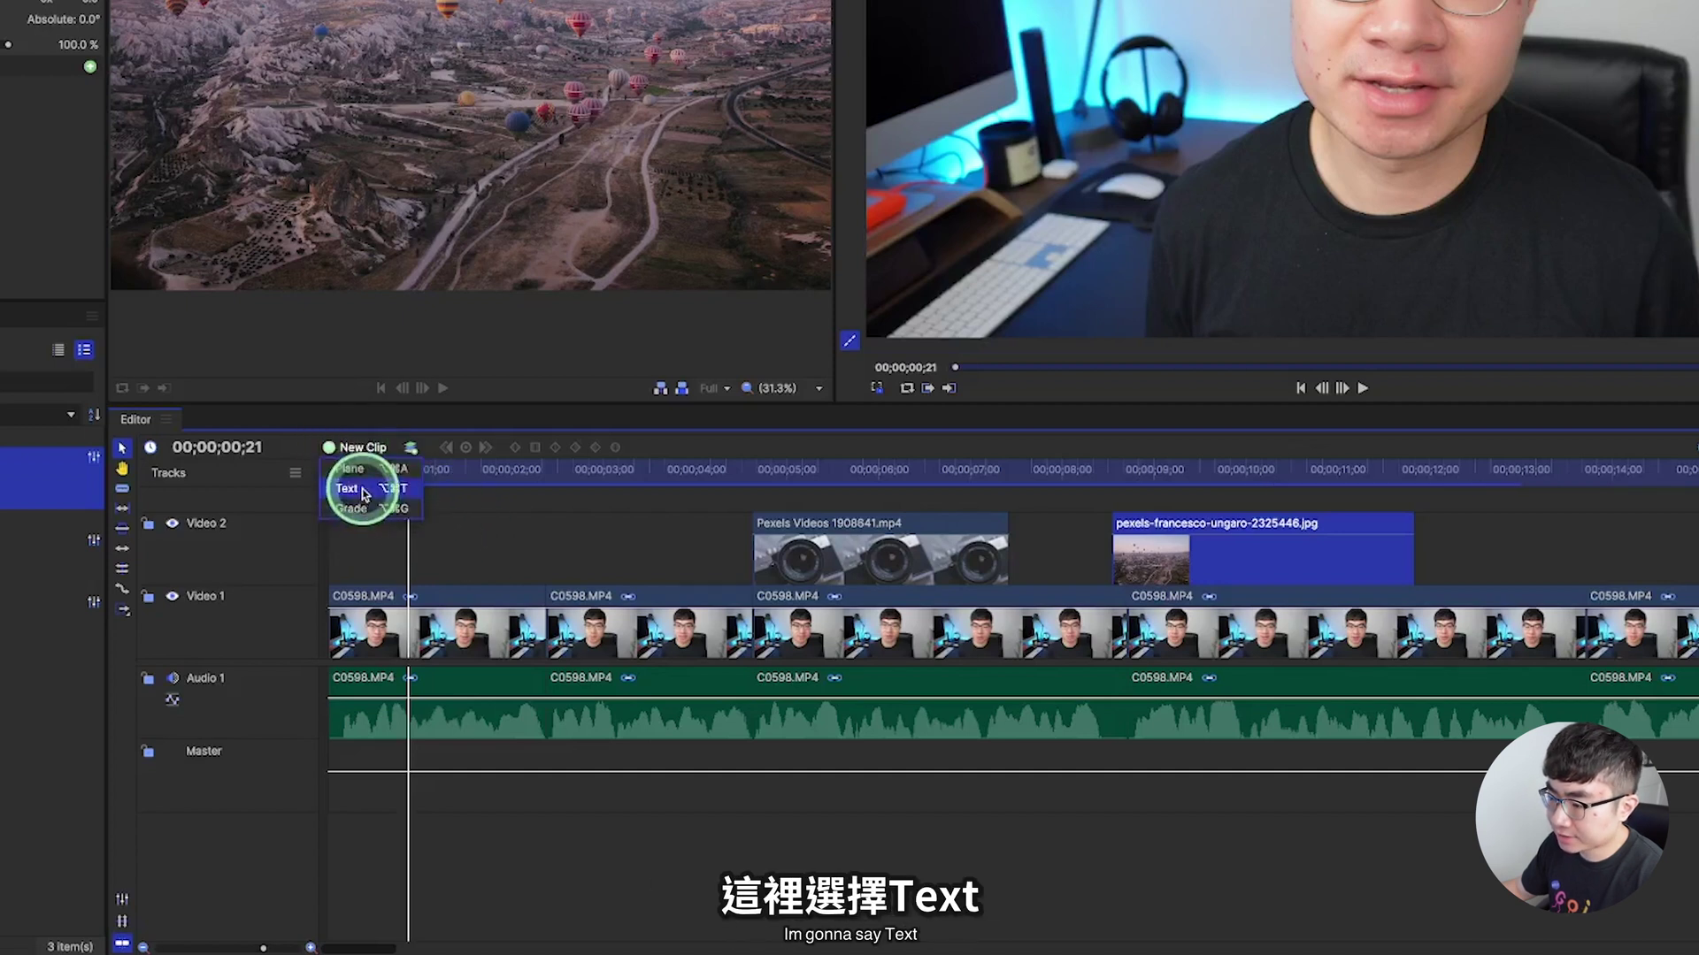
pyautogui.click(364, 492)
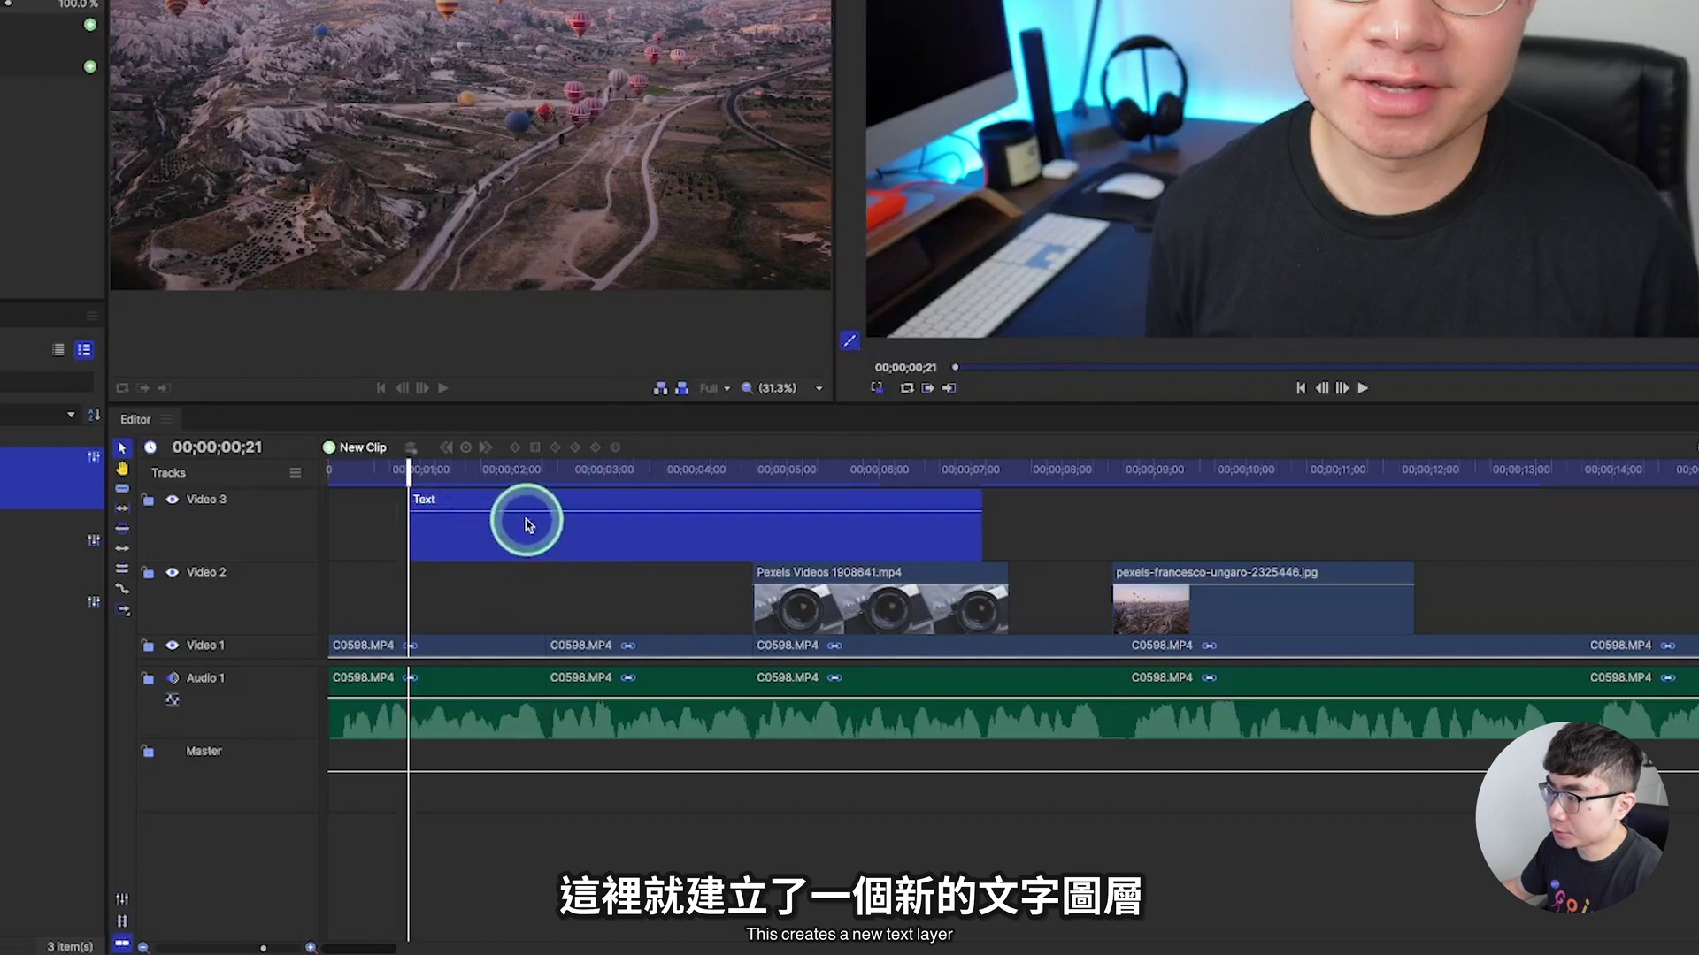
pyautogui.click(1387, 32)
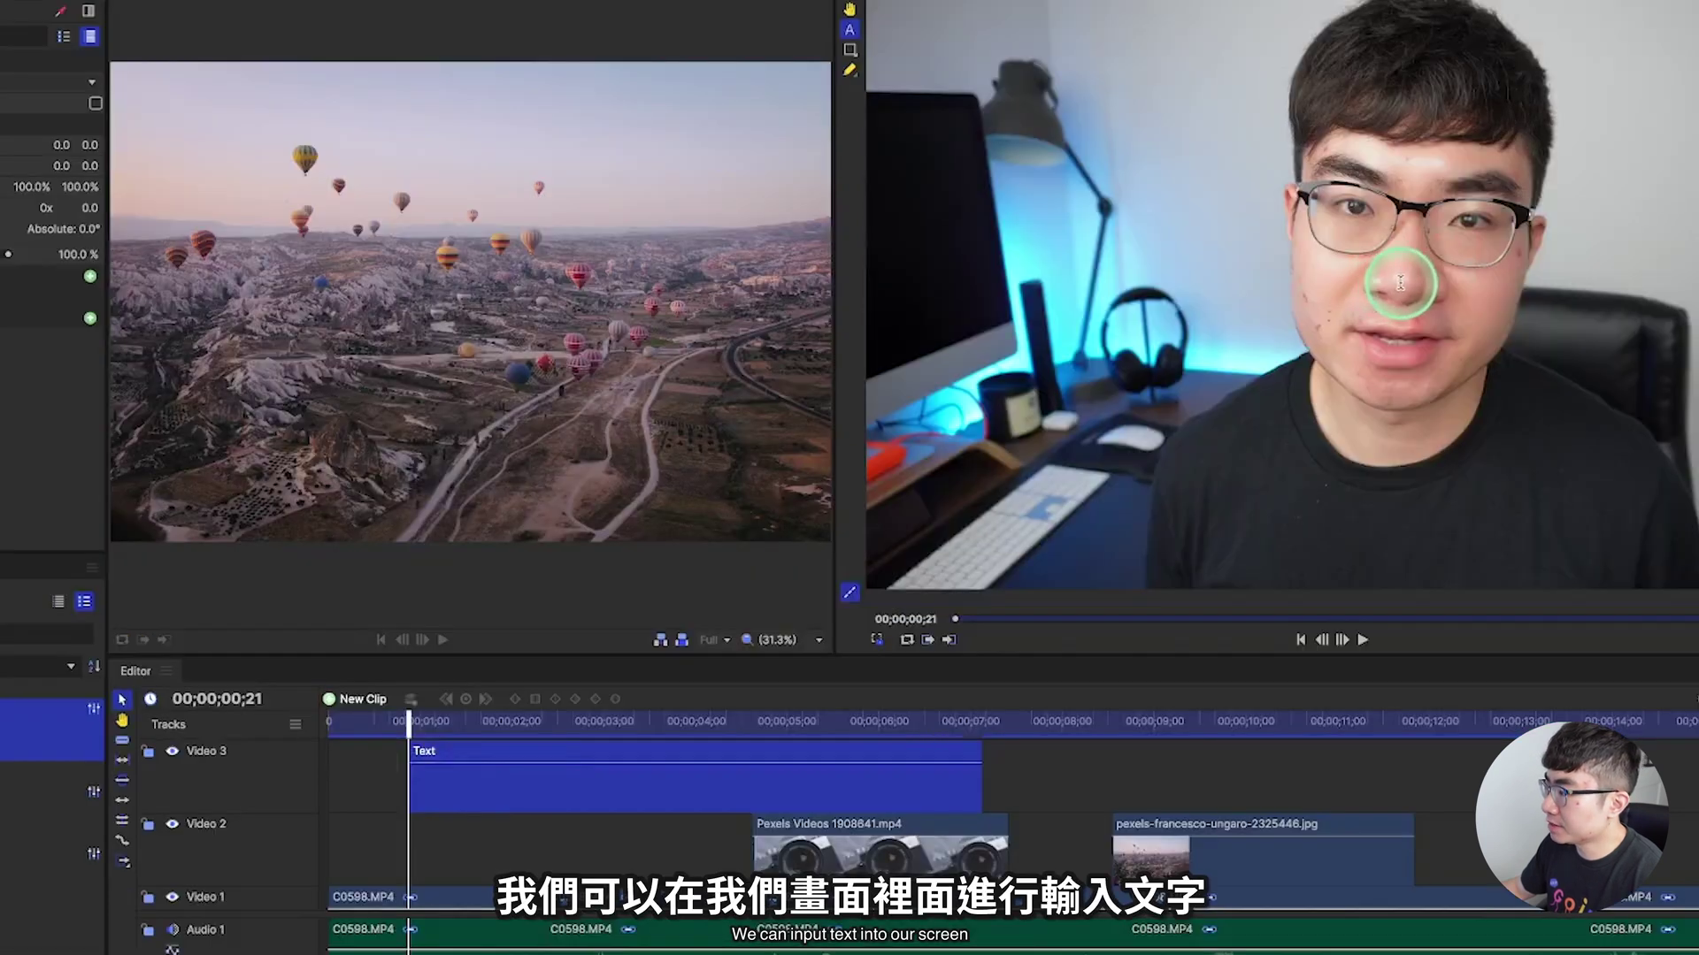
pyautogui.write('Grayson Zhang')
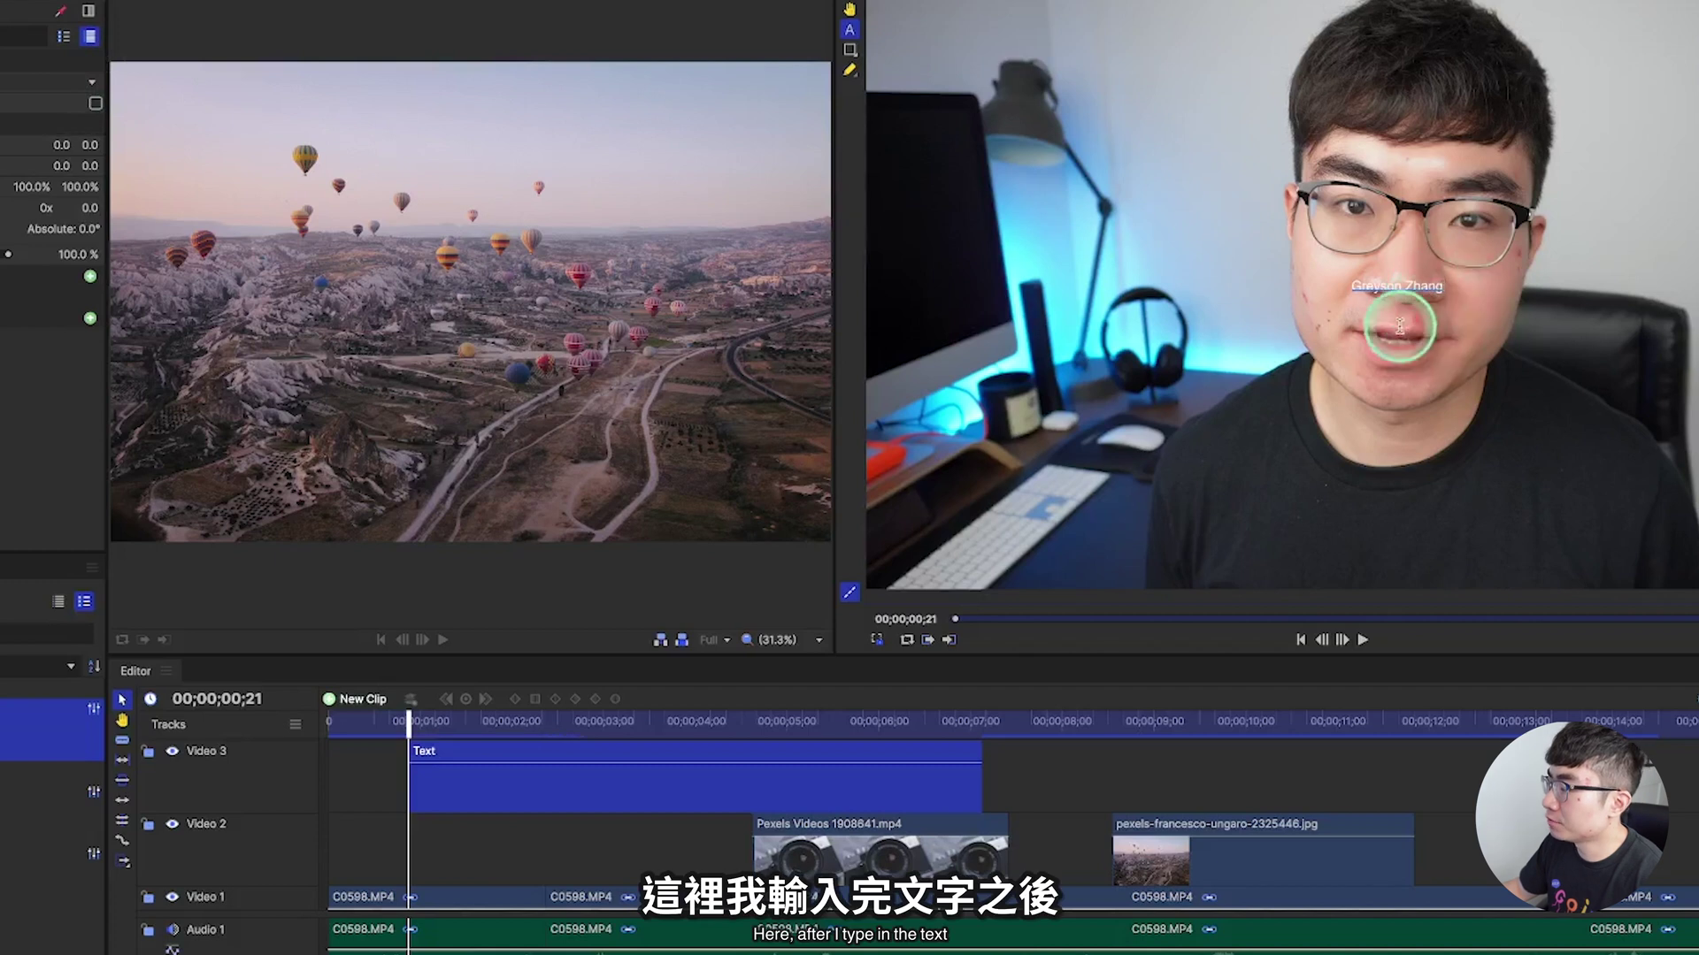
# Enlarge the name text and move it to the lower left of the video frame.
pyautogui.click(156, 50)
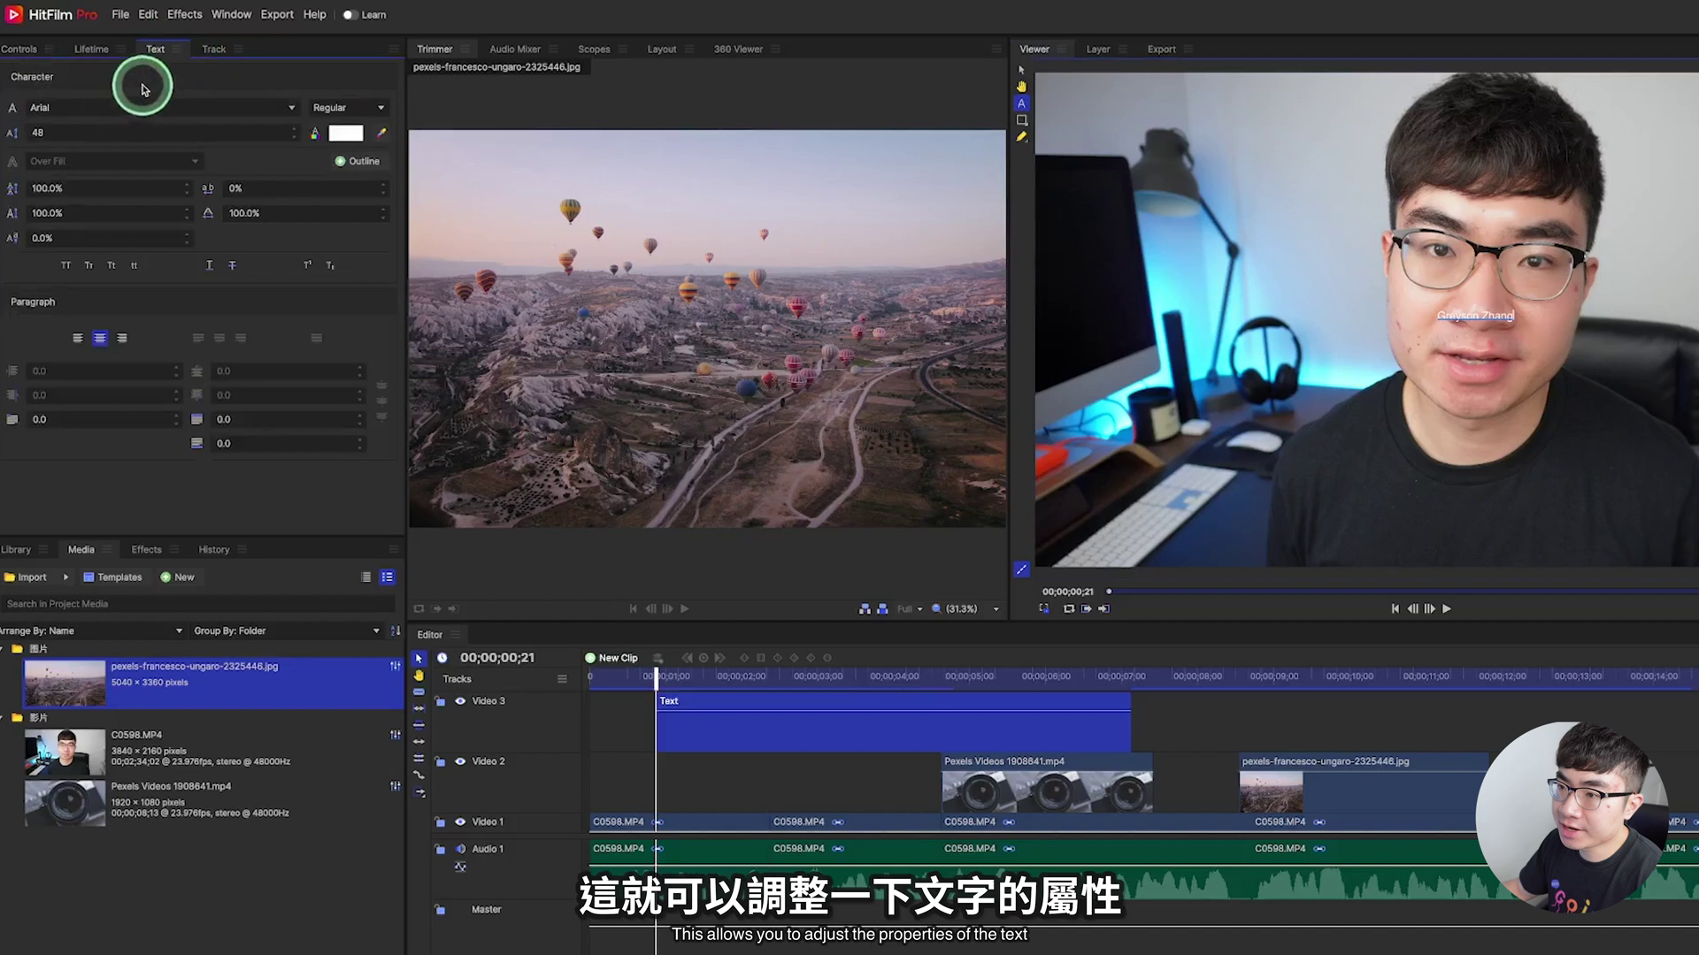
pyautogui.click(36, 133)
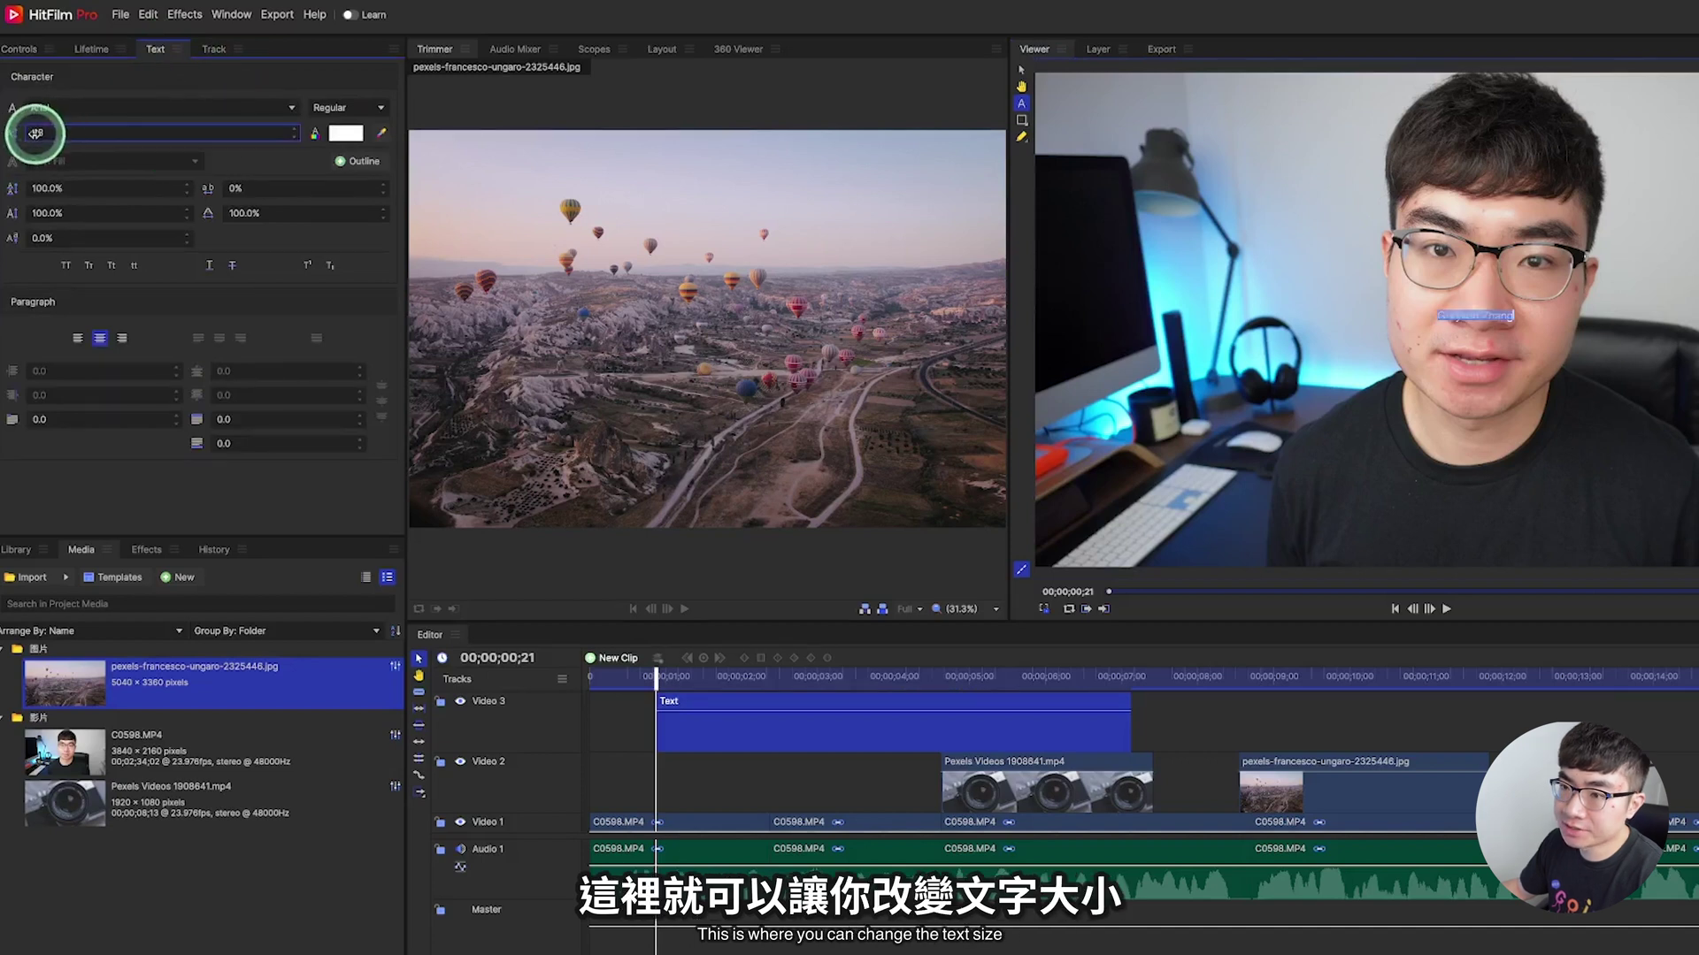
pyautogui.moveTo(40, 133); pyautogui.dragTo(144, 254)
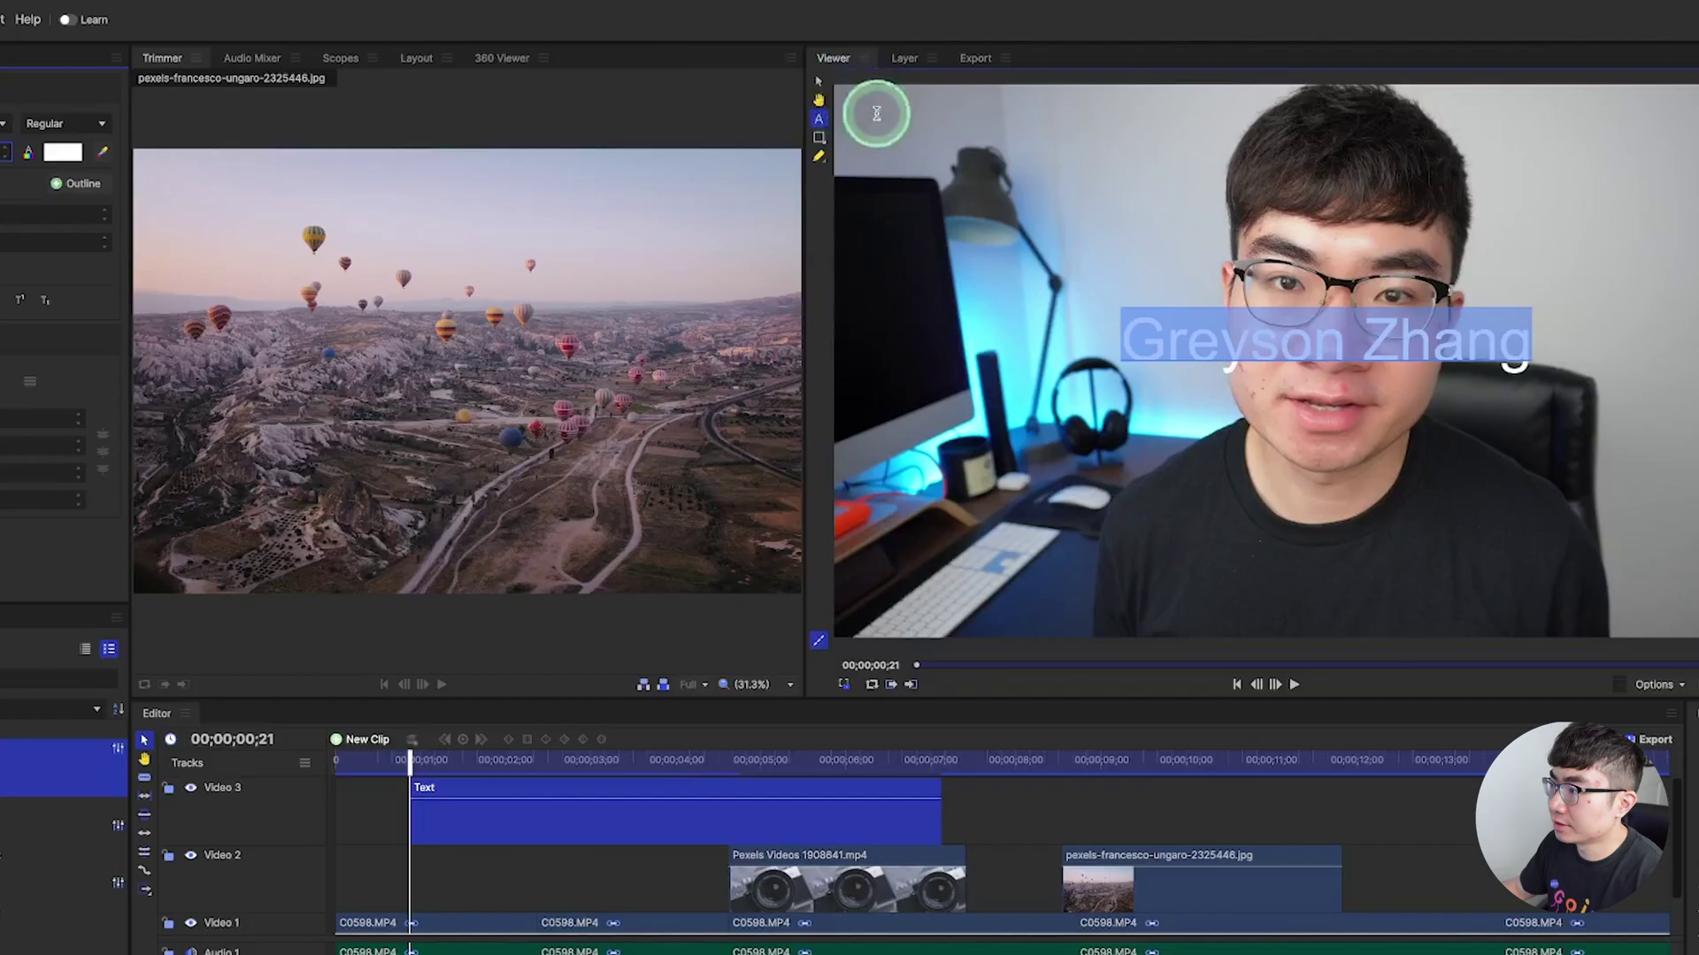
pyautogui.click(1020, 71)
pyautogui.click(1384, 348)
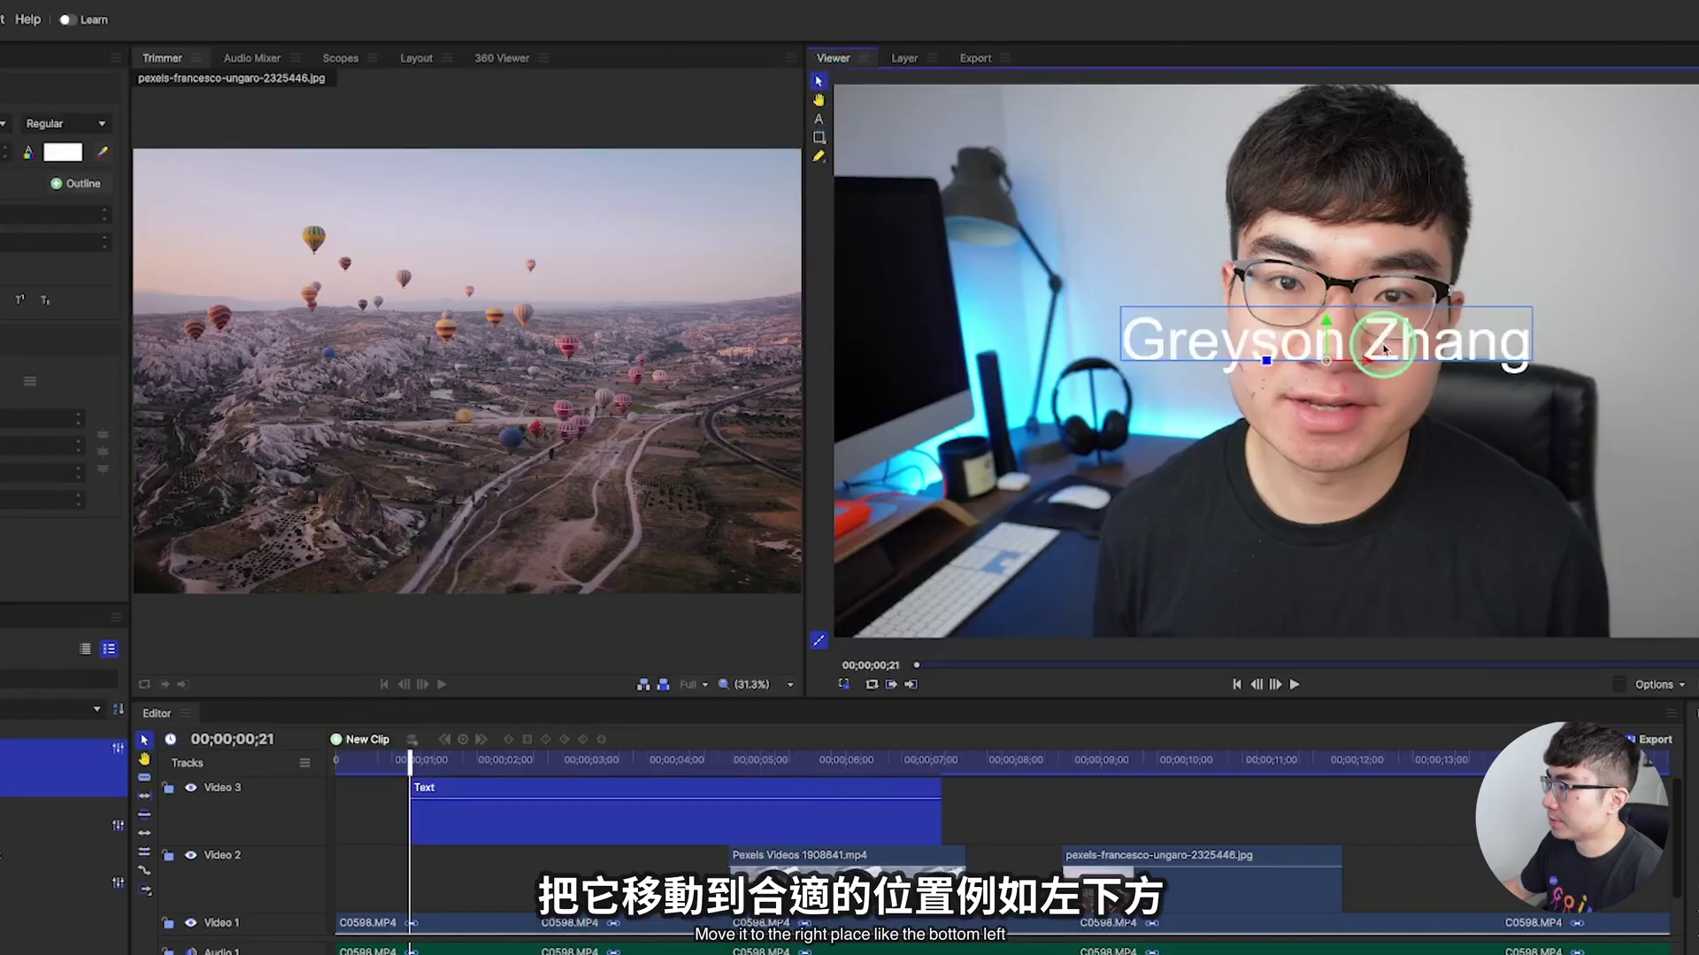
pyautogui.moveTo(1384, 349); pyautogui.dragTo(1129, 546)
pyautogui.click(1041, 544)
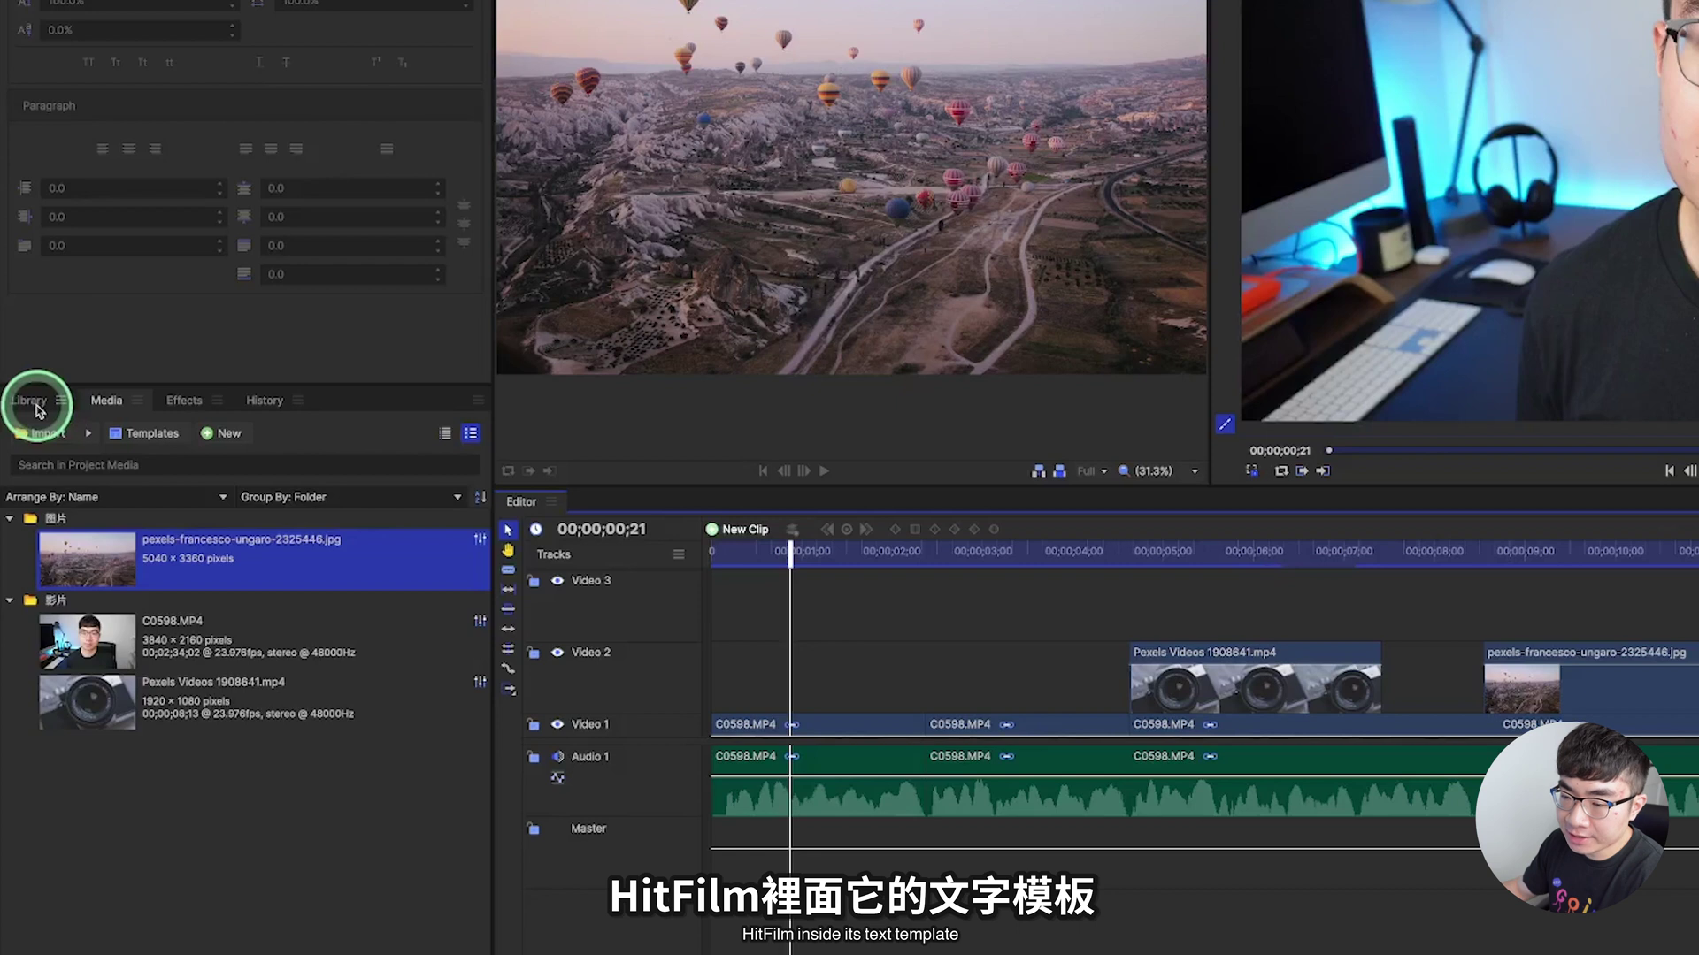
# Add the free Dot Lower Third template to the project and place it on Video 3 at 00;00;00;21.
pyautogui.click(27, 488)
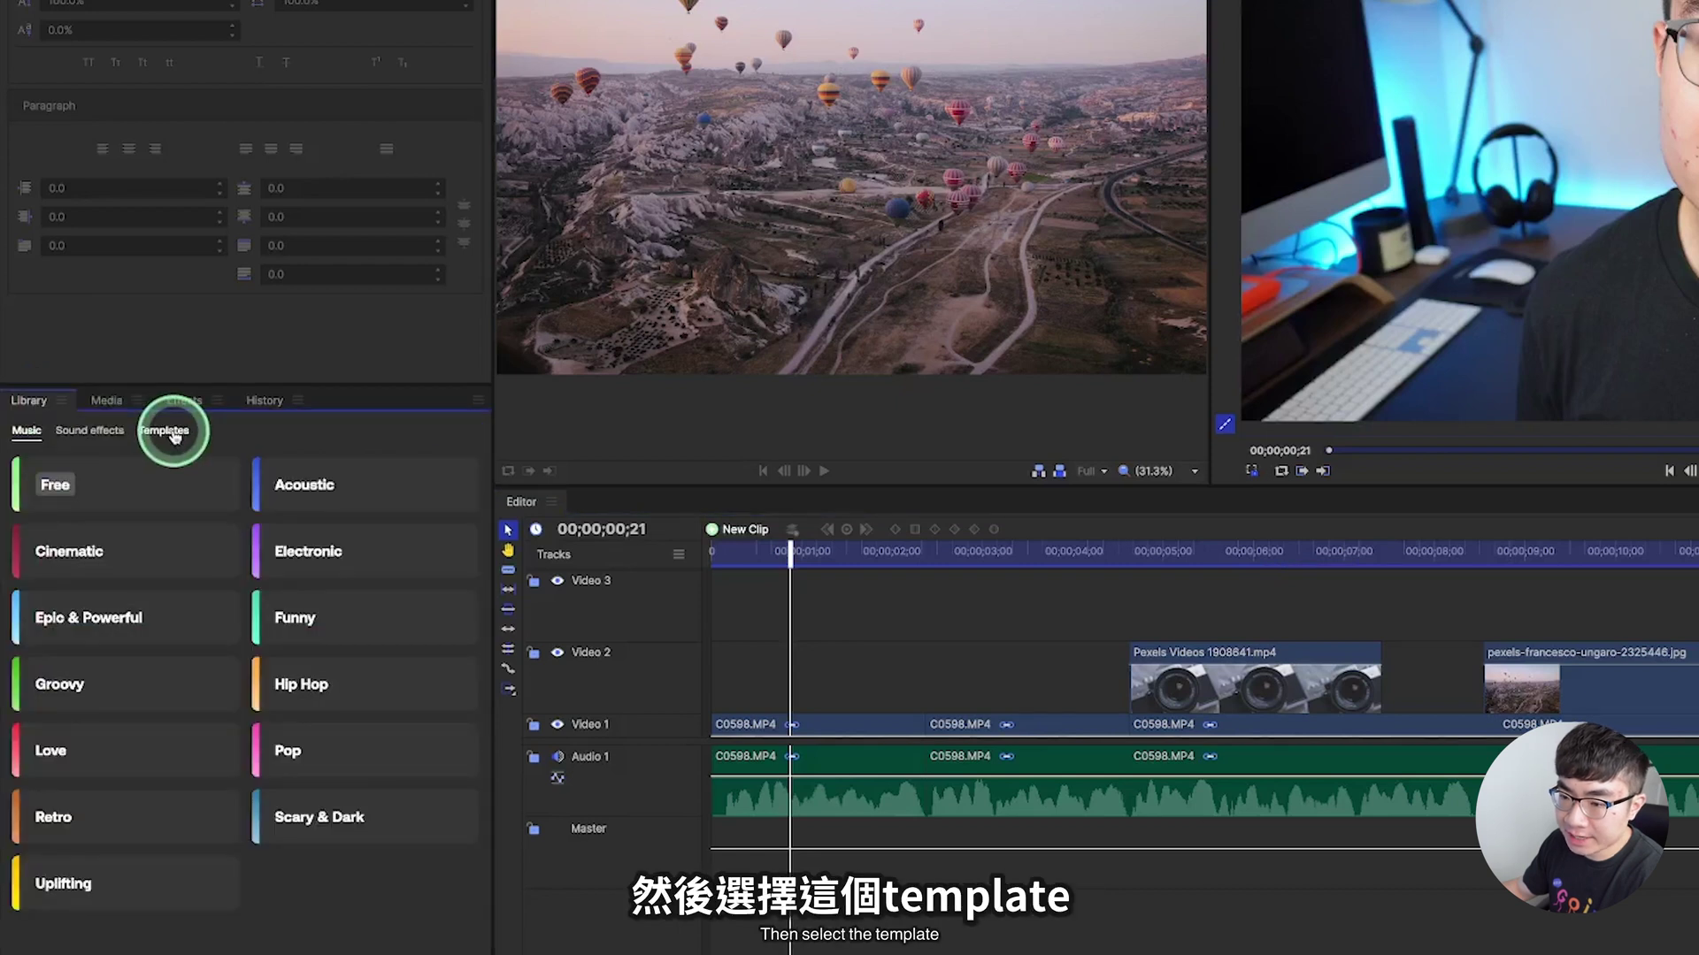
pyautogui.click(174, 436)
pyautogui.click(155, 519)
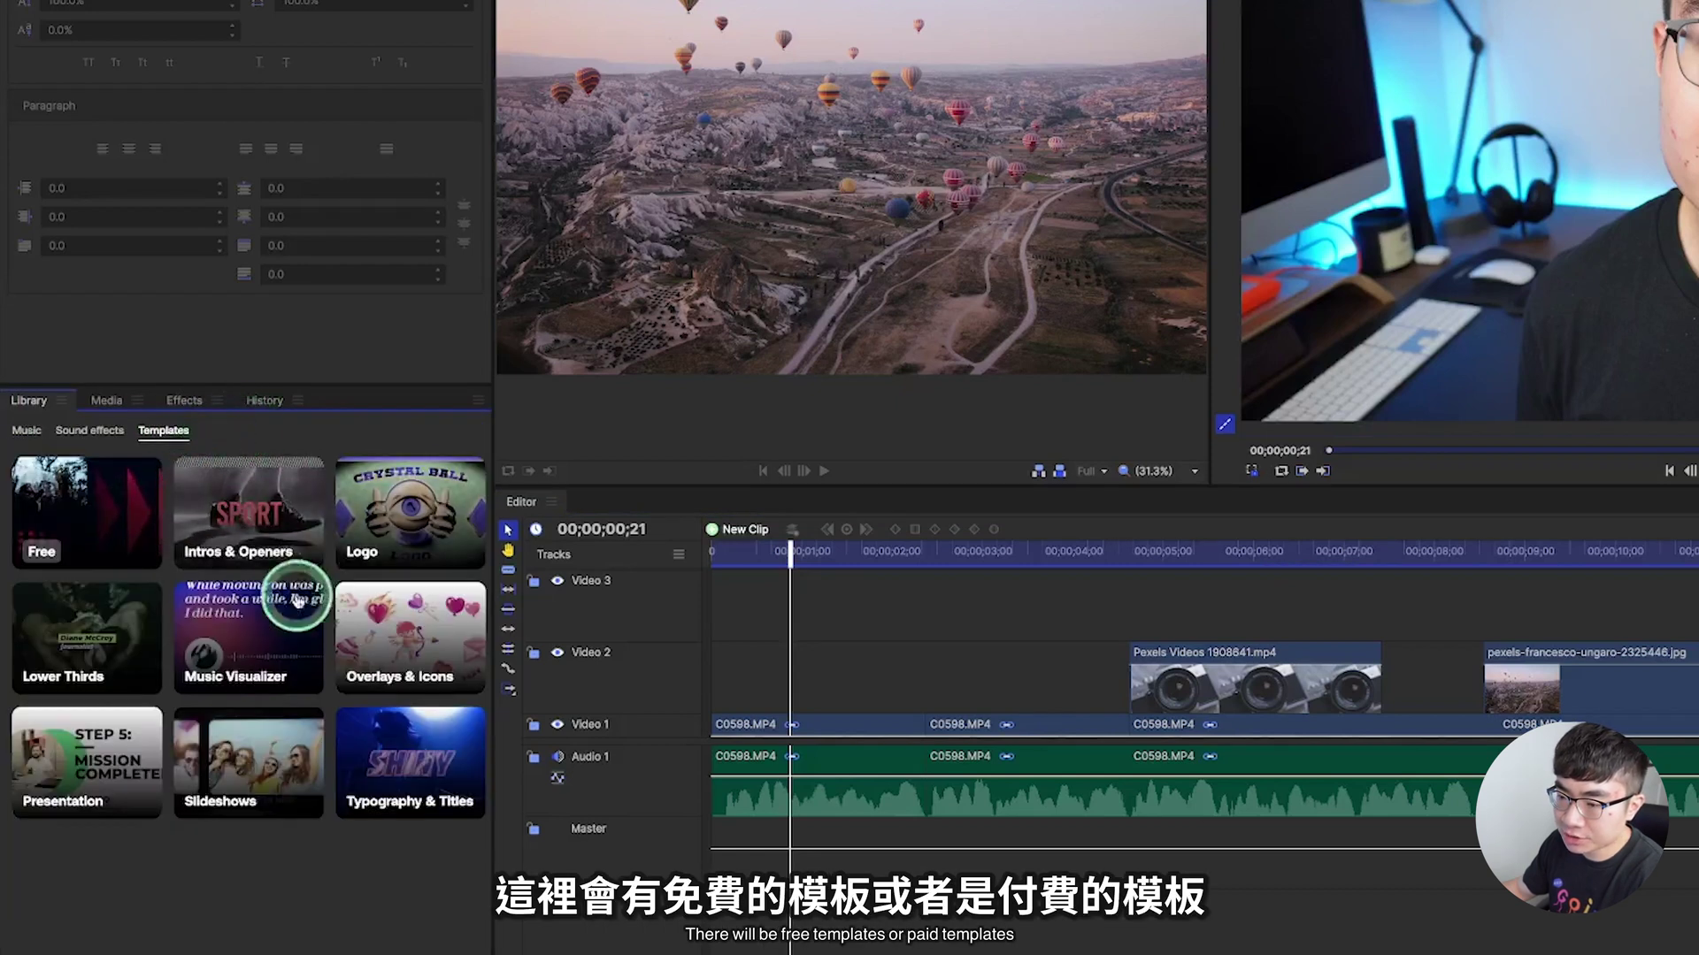
pyautogui.click(116, 509)
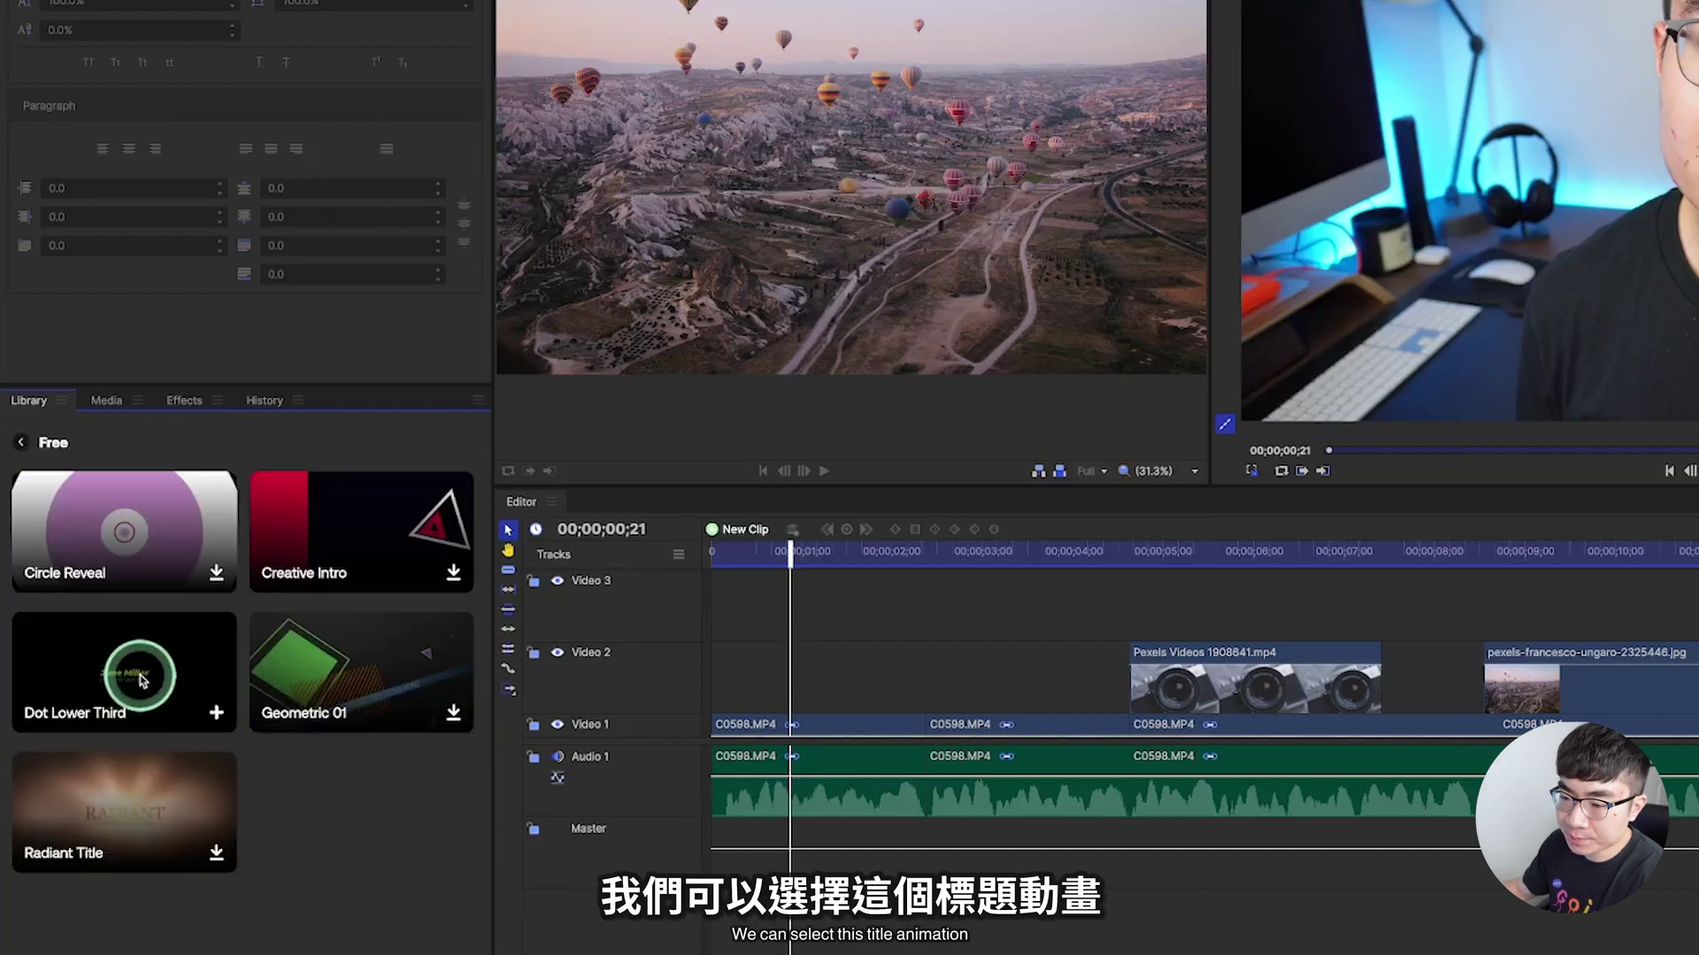
pyautogui.click(217, 714)
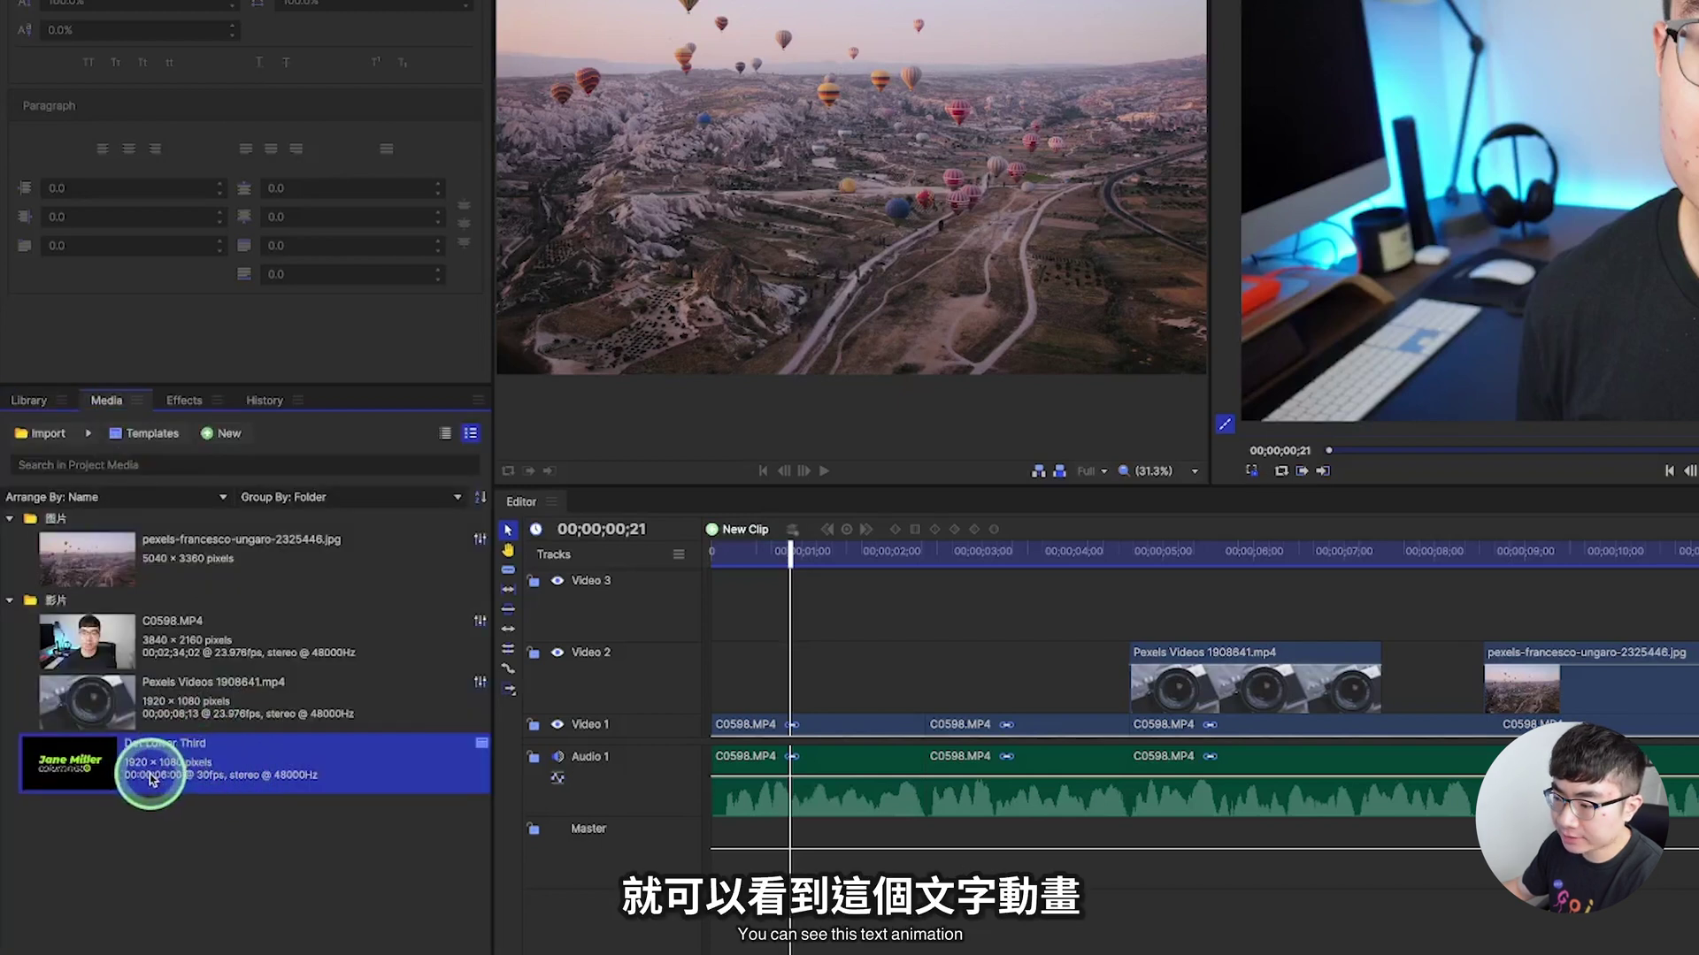
pyautogui.moveTo(149, 779); pyautogui.dragTo(790, 652)
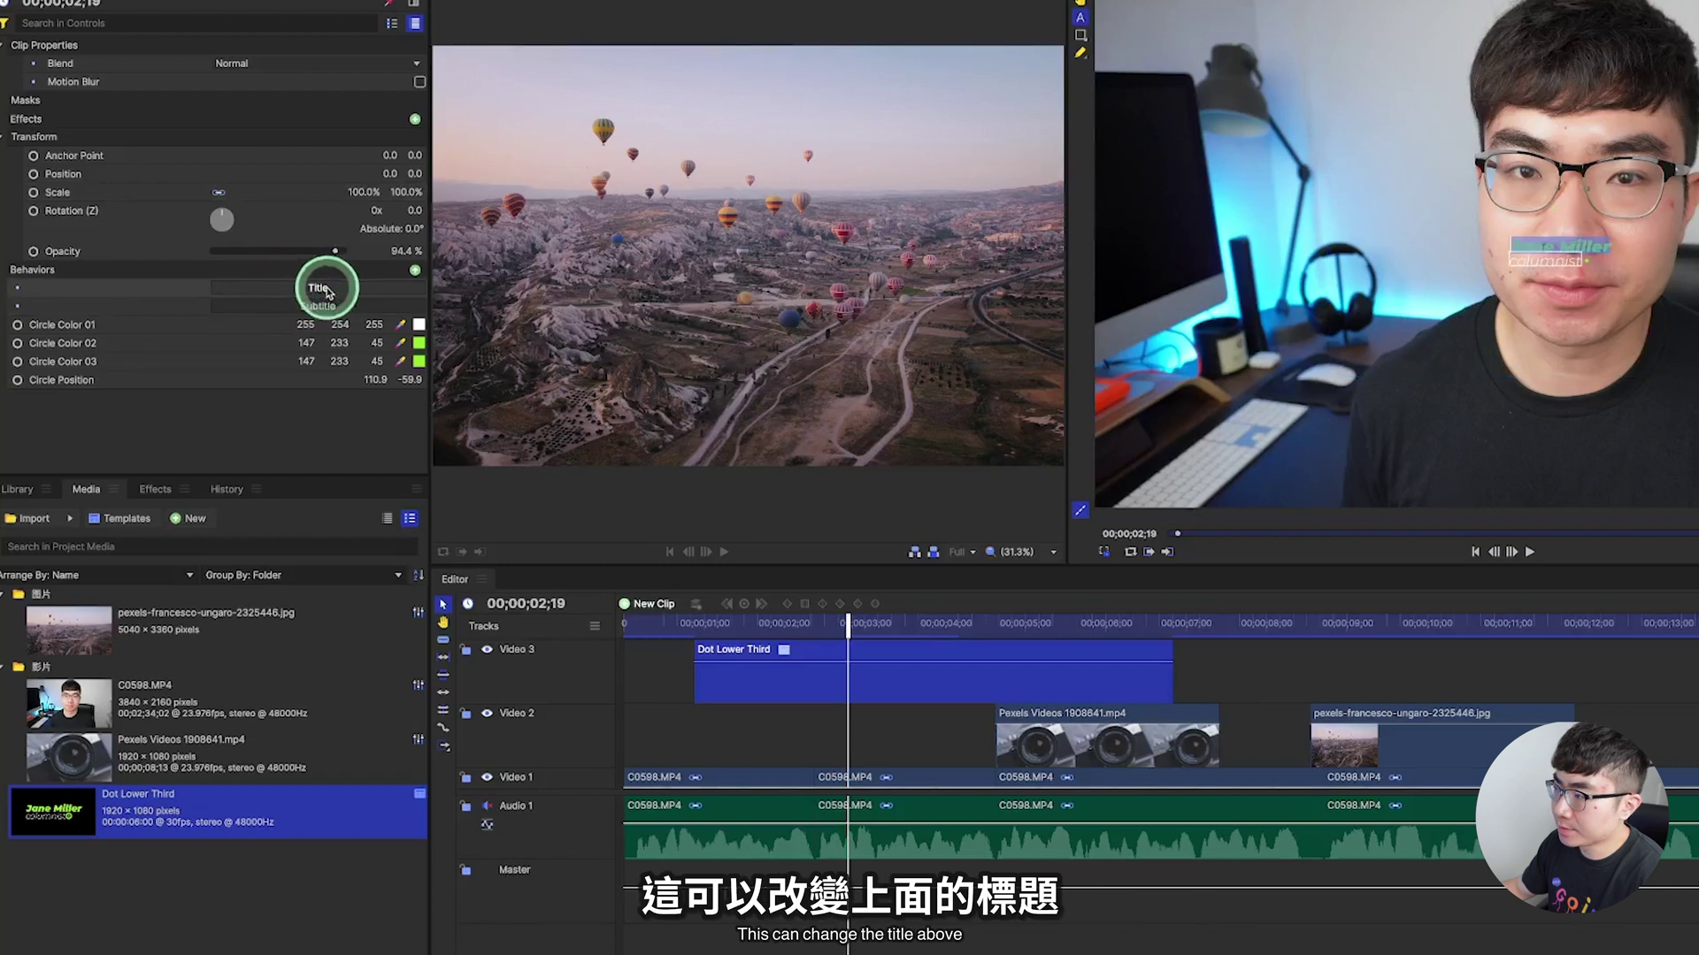
# Set the lower third's title to the presenter's full name and its subtitle to YouTuber.
pyautogui.write('Grayson Zhang')
pyautogui.click(315, 307)
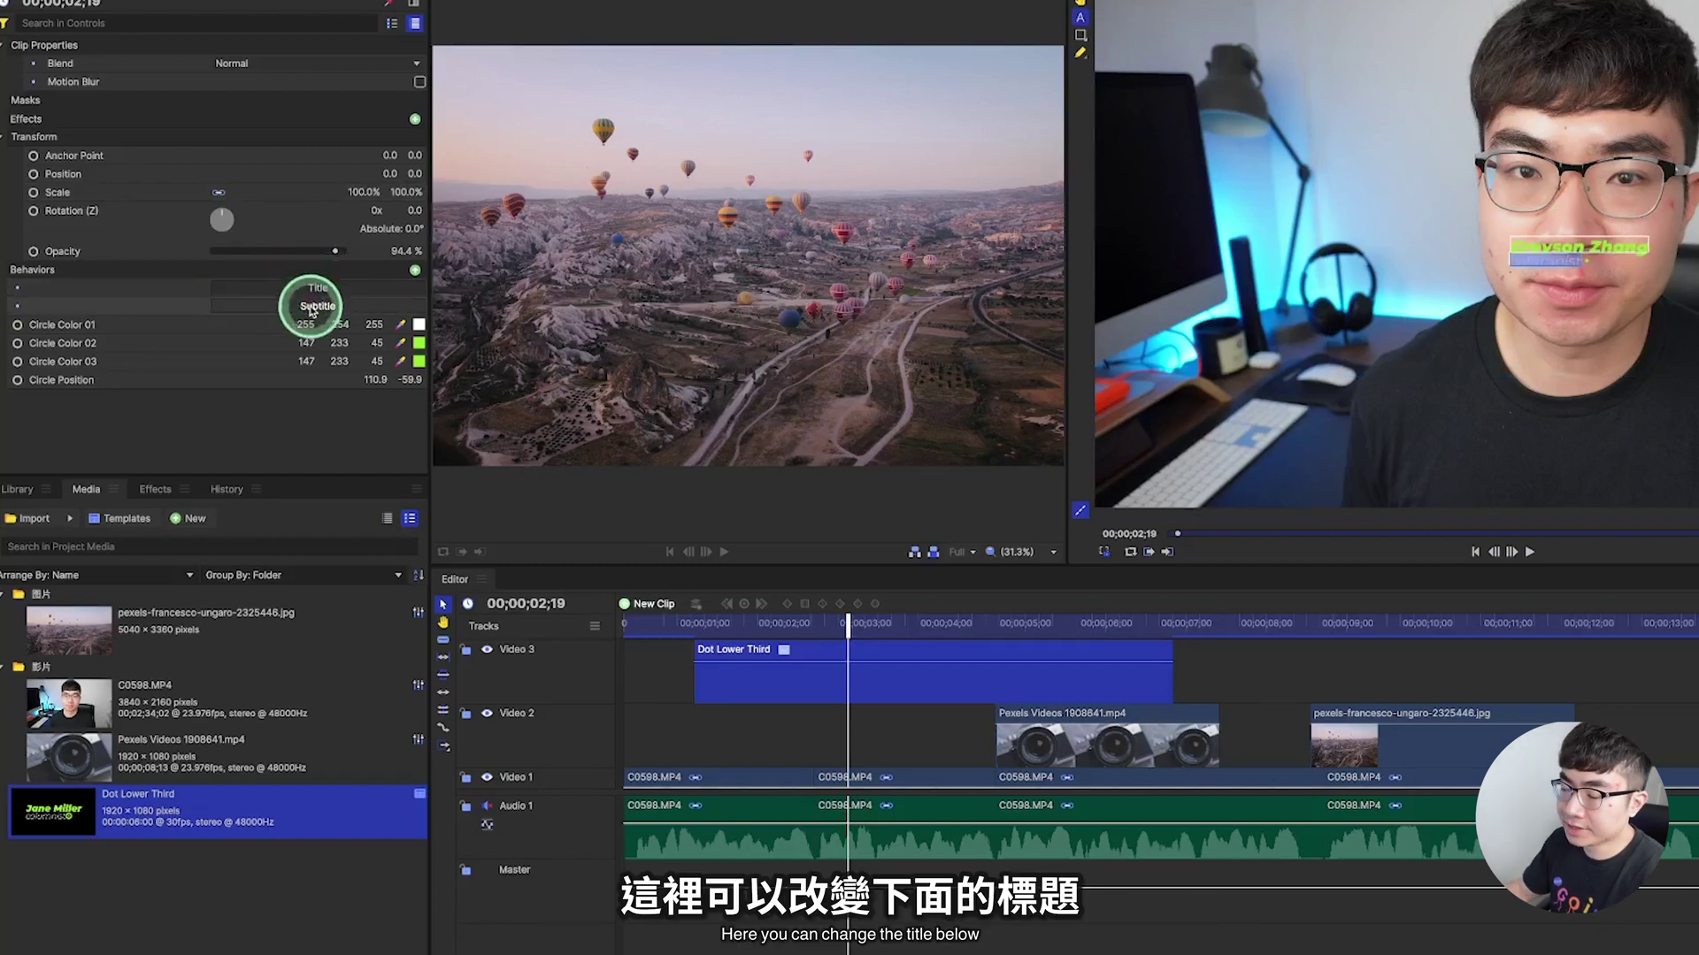
pyautogui.write('YouTuber')
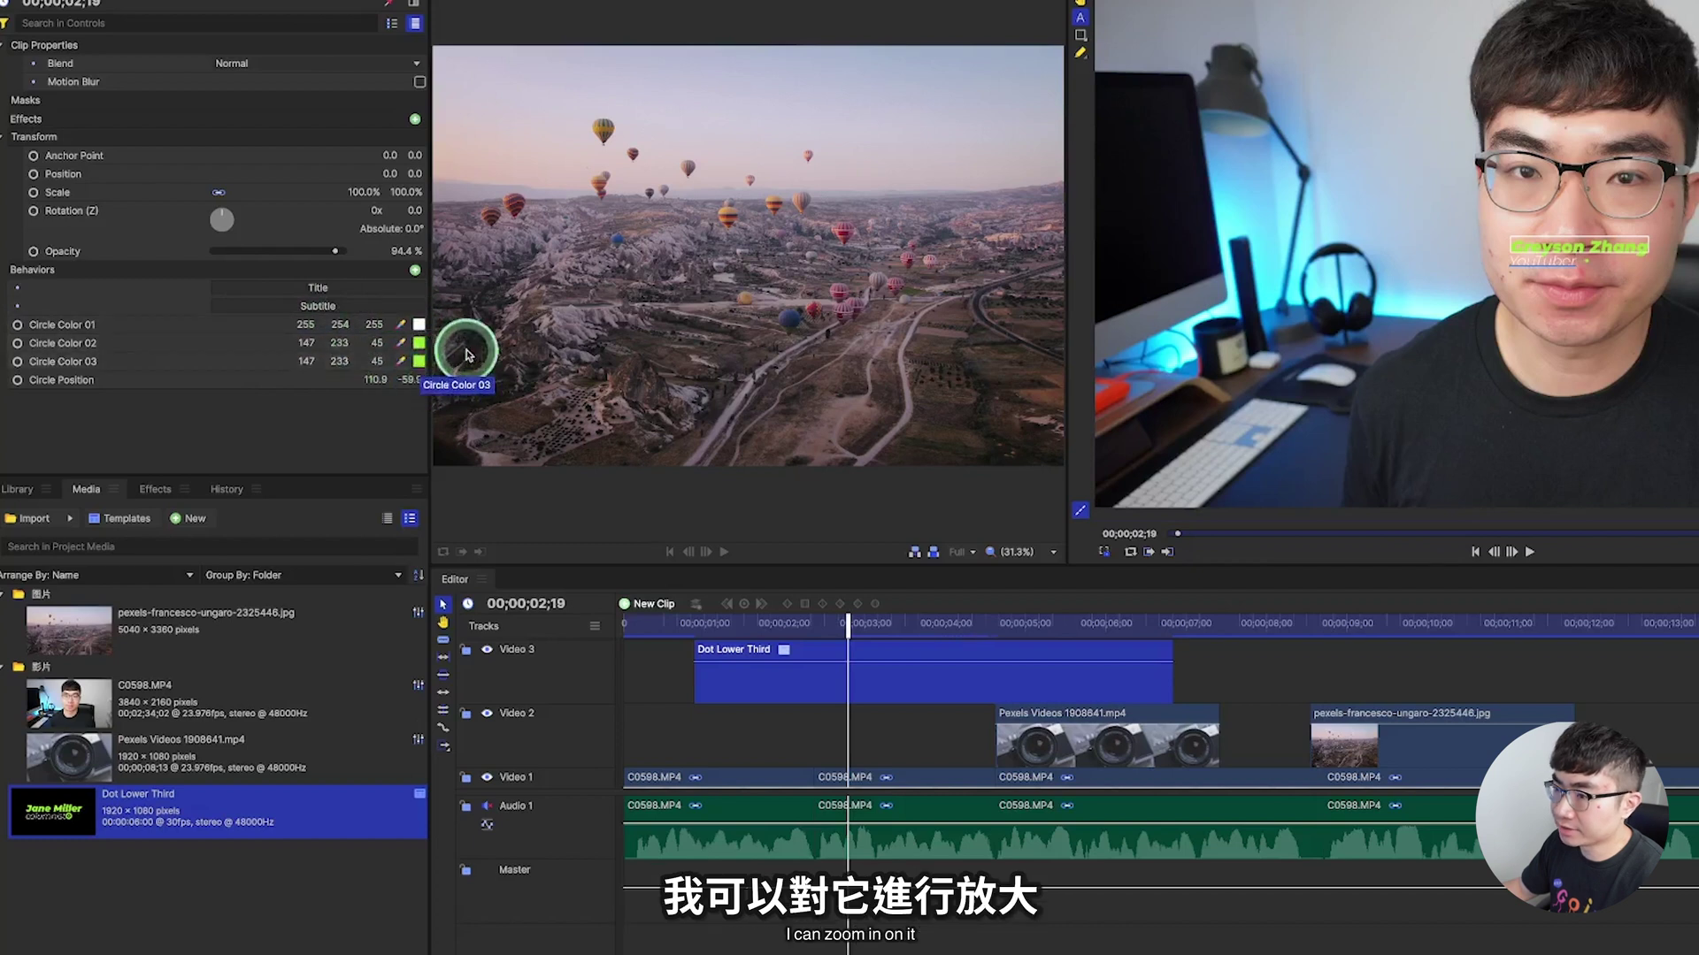
# Scale the lower third to 287%, position it at -1003, -490, and play the timeline from the start to preview it.
pyautogui.moveTo(359, 193); pyautogui.dragTo(381, 175)
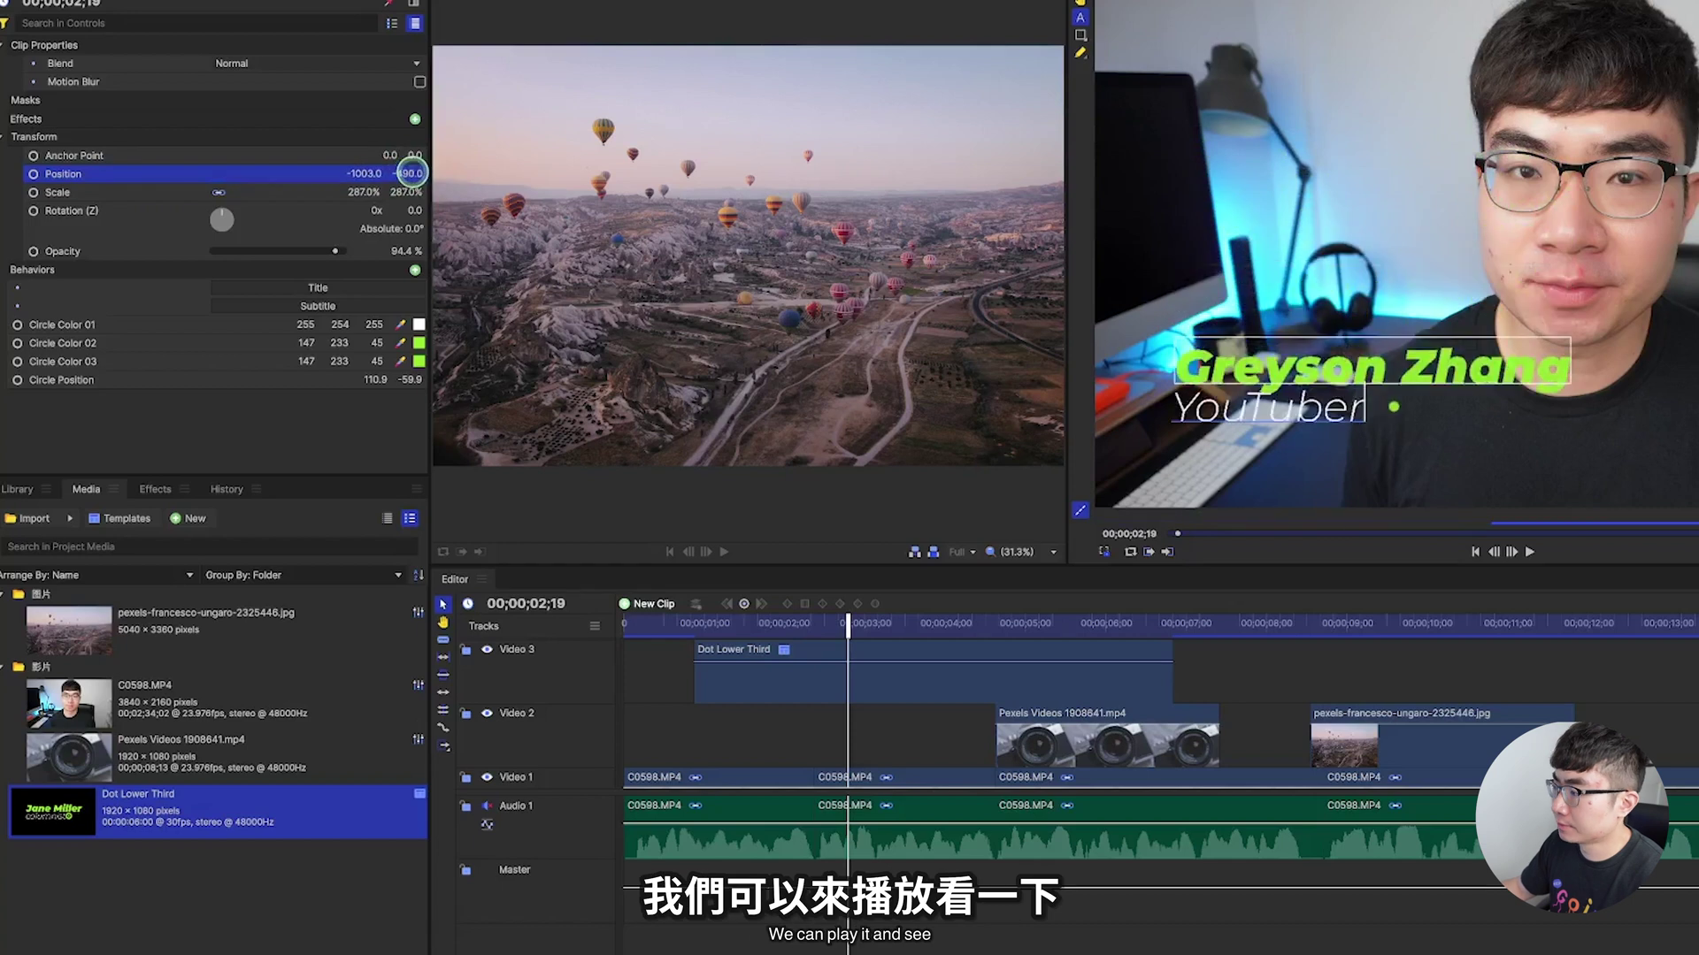
pyautogui.press('Home')
pyautogui.press('space')
pyautogui.click(1527, 550)
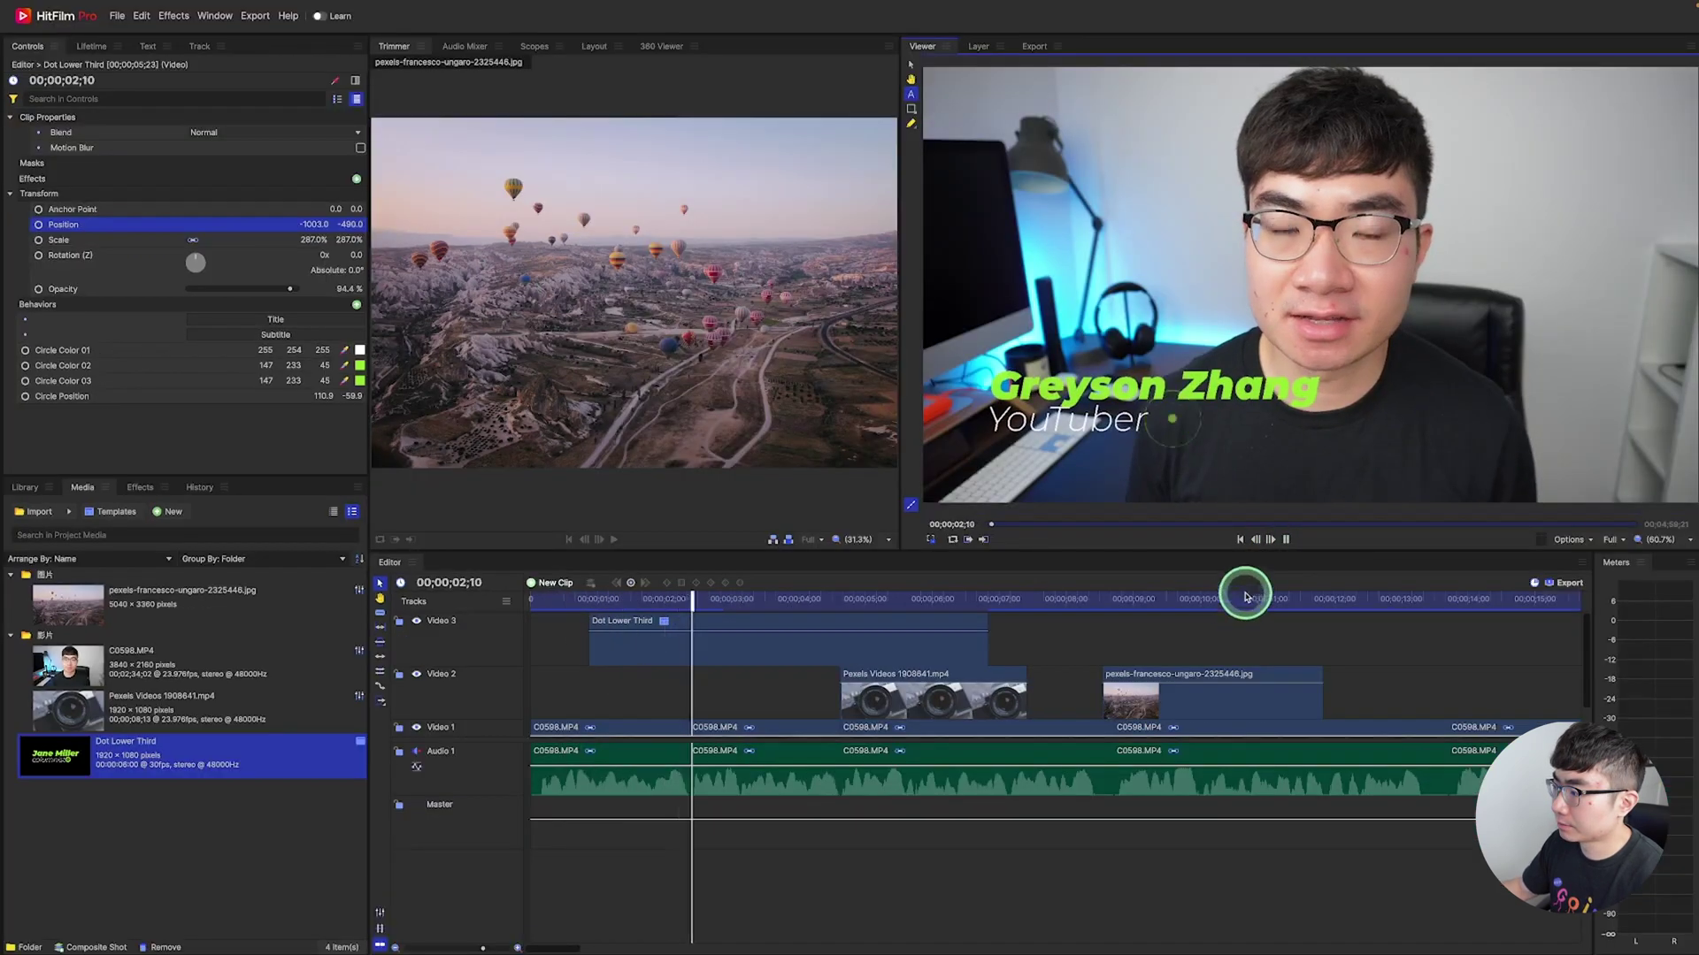
pyautogui.press('space')
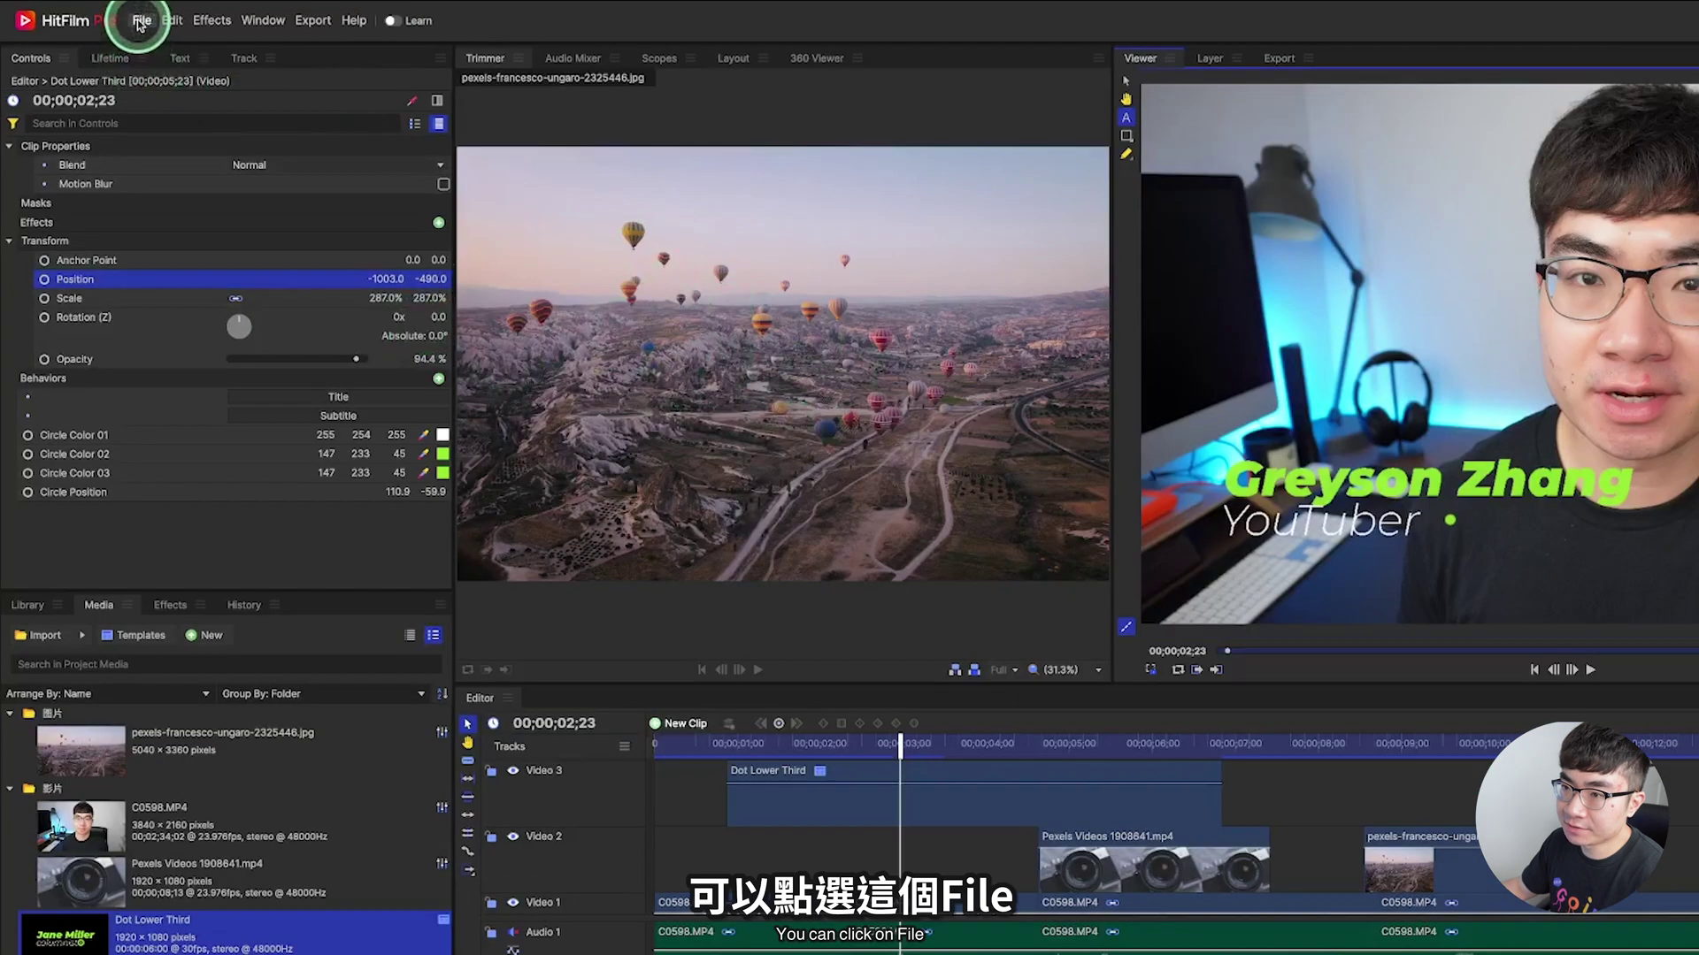
# Save the project as Demo in the 376.HitFilm教程 folder.
pyautogui.click(140, 21)
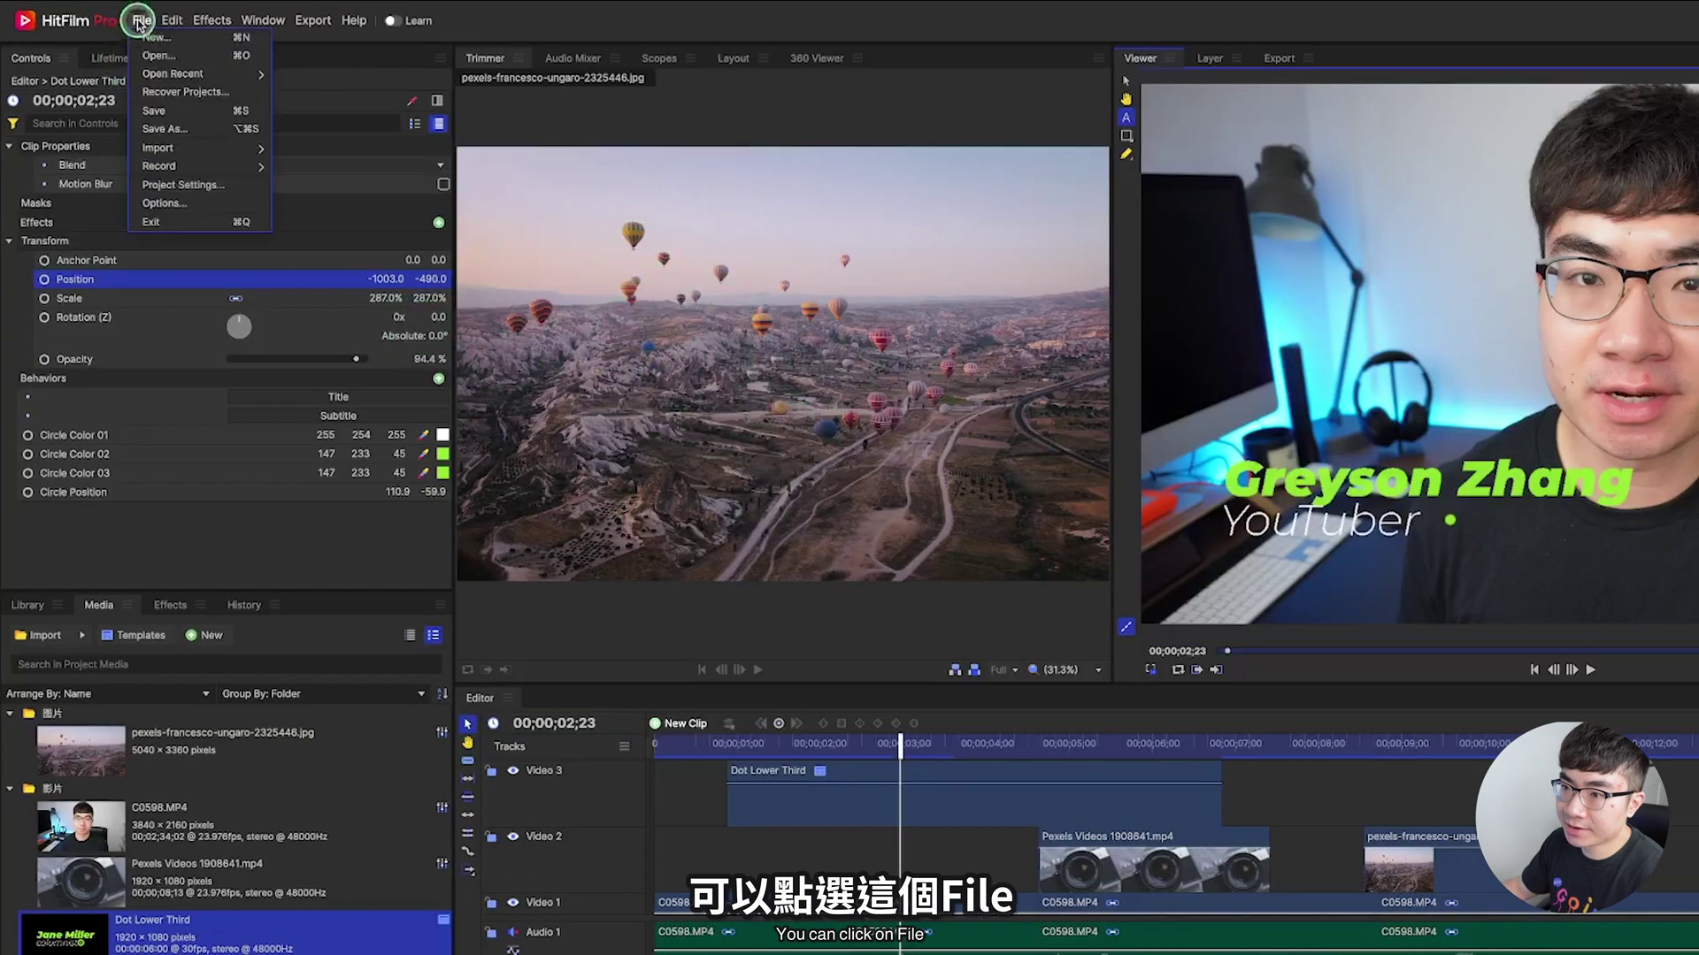
pyautogui.click(209, 130)
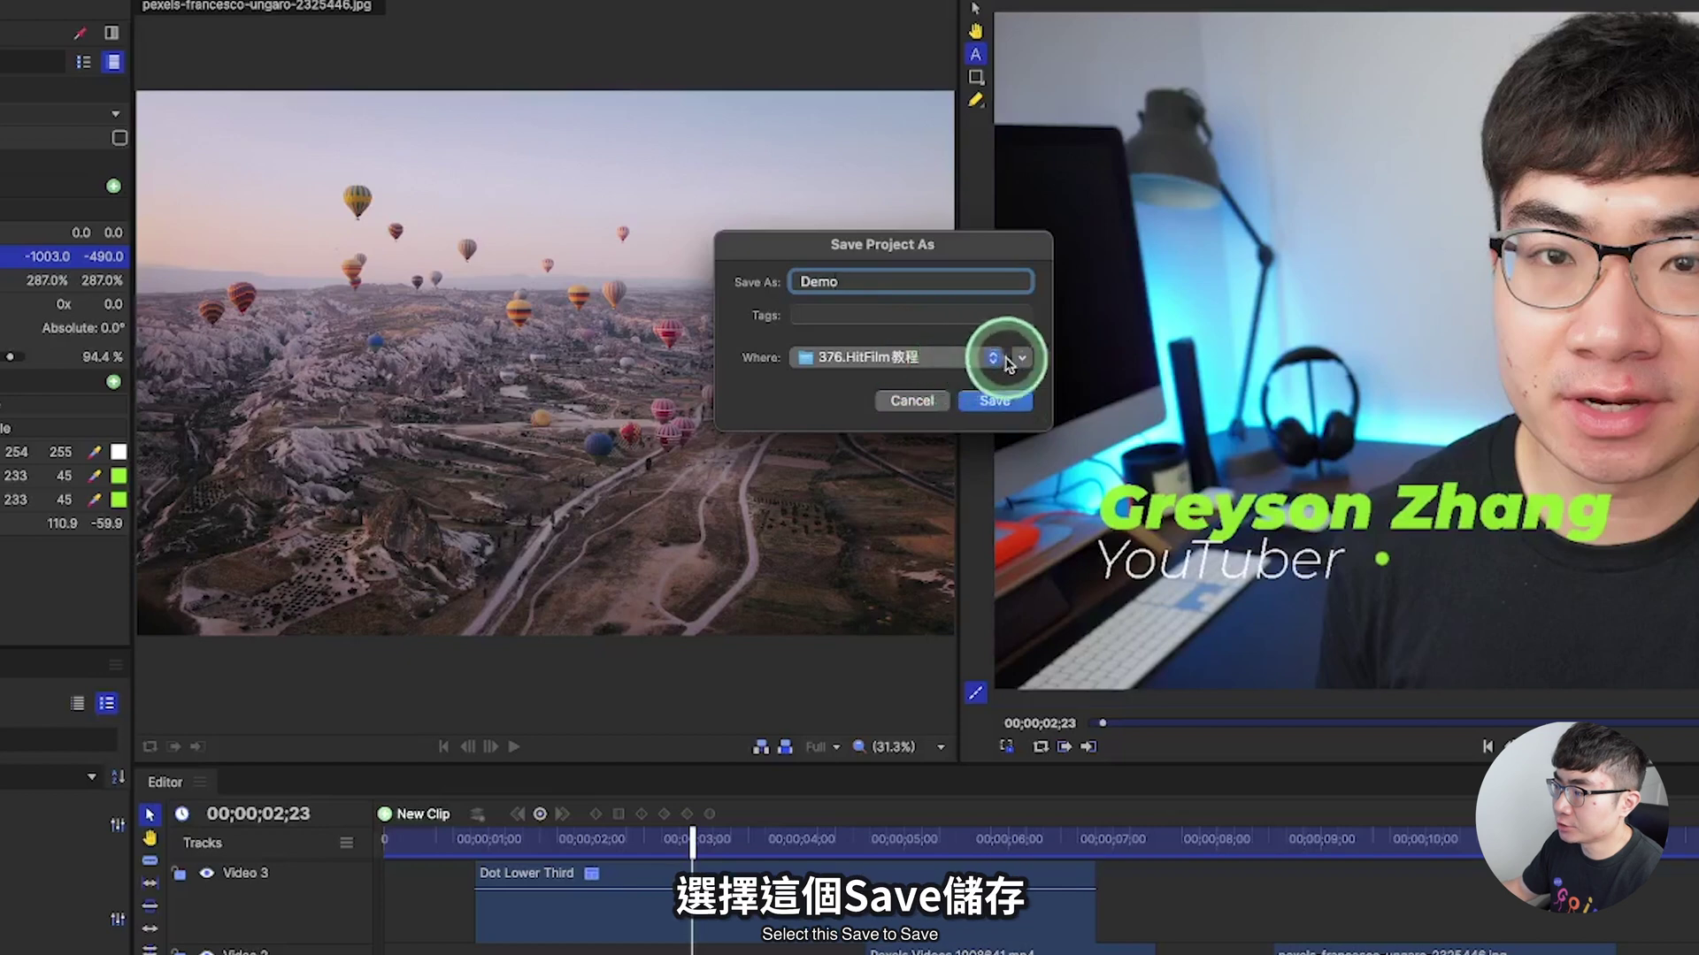
pyautogui.click(996, 402)
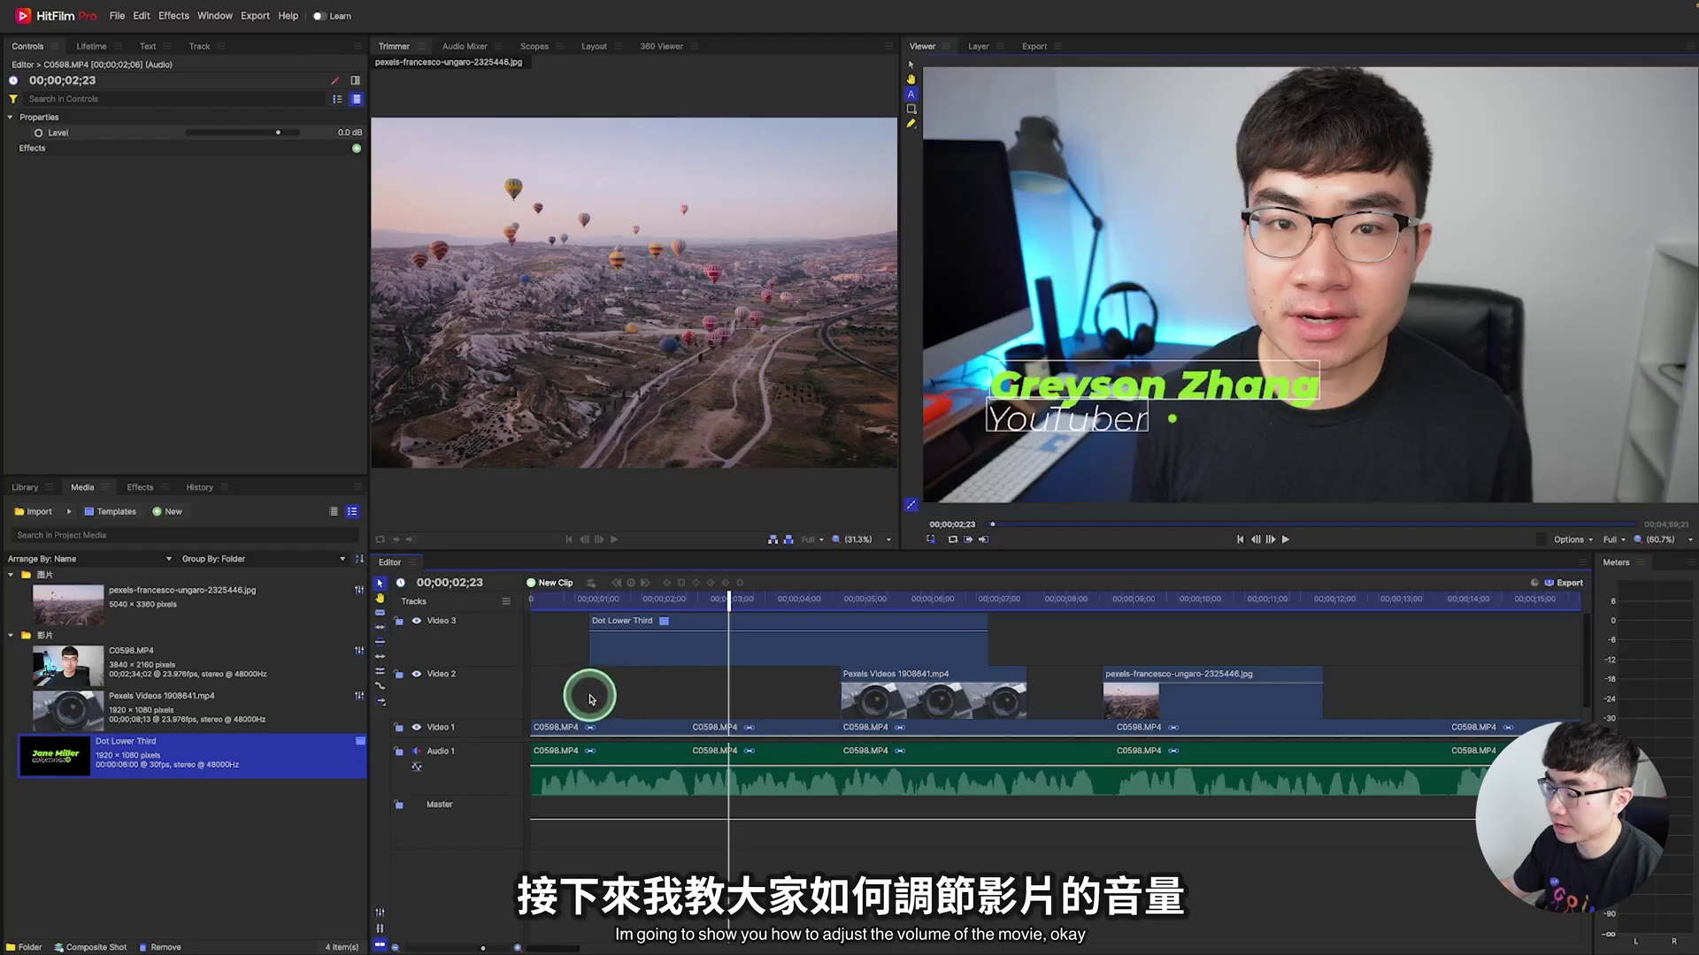
# Raise the audio level of the second C0598.MP4 clip to 12 dB.
pyautogui.click(763, 733)
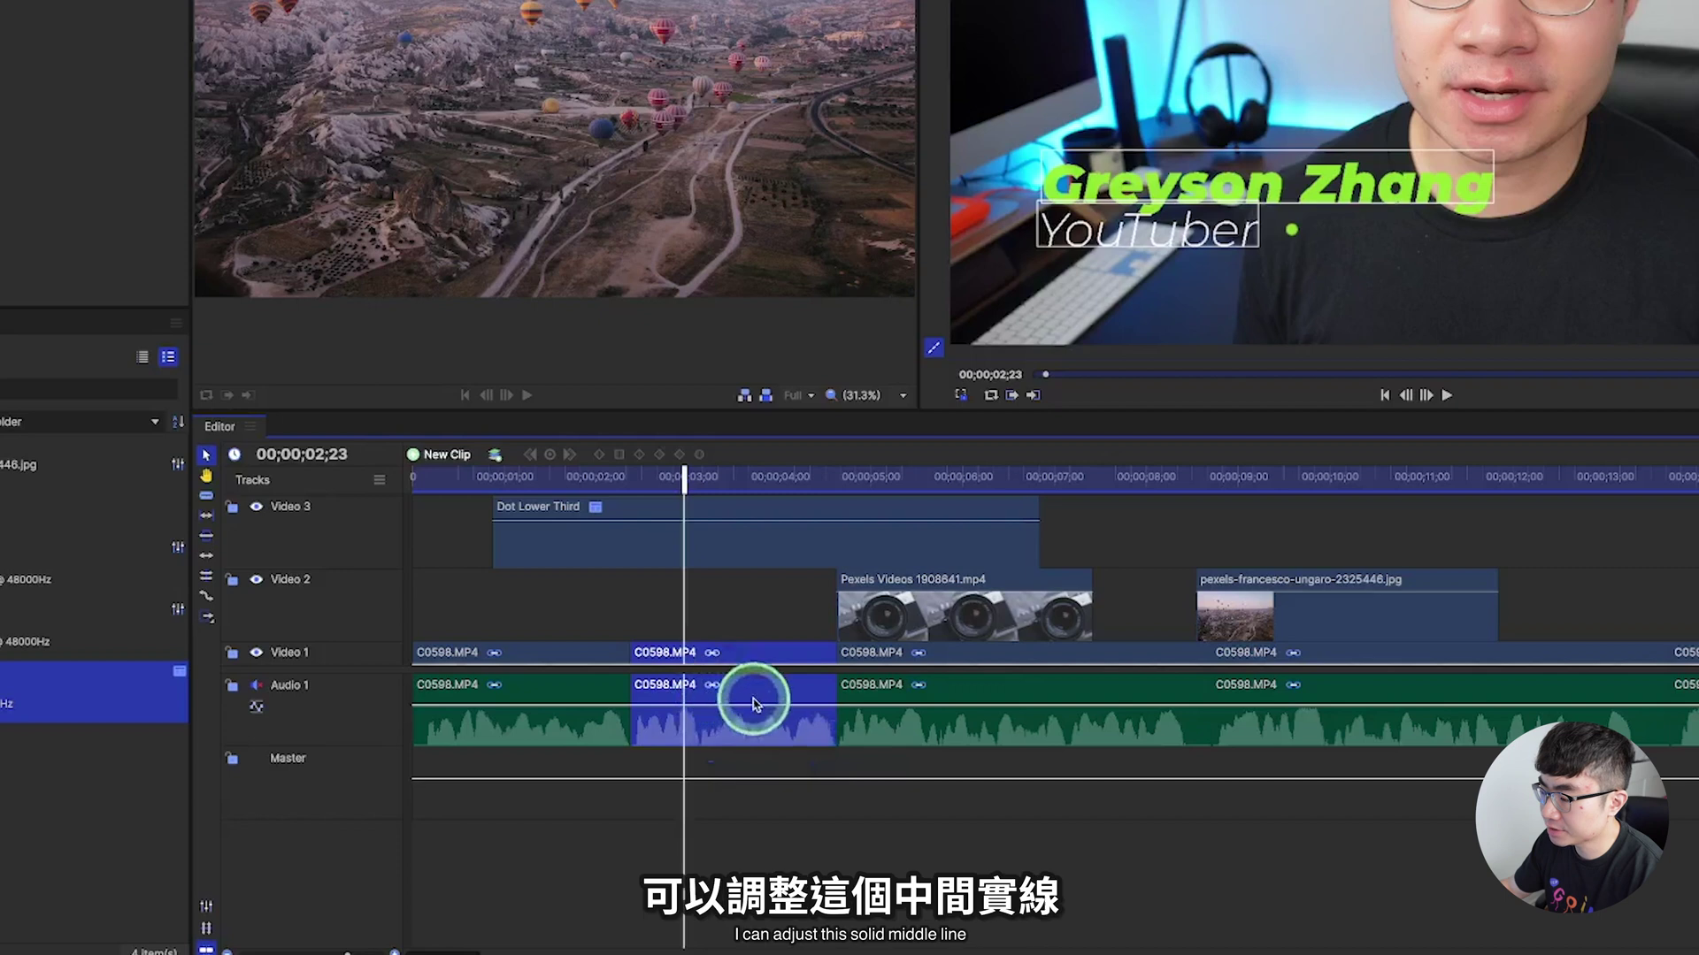
pyautogui.moveTo(768, 765); pyautogui.dragTo(771, 756)
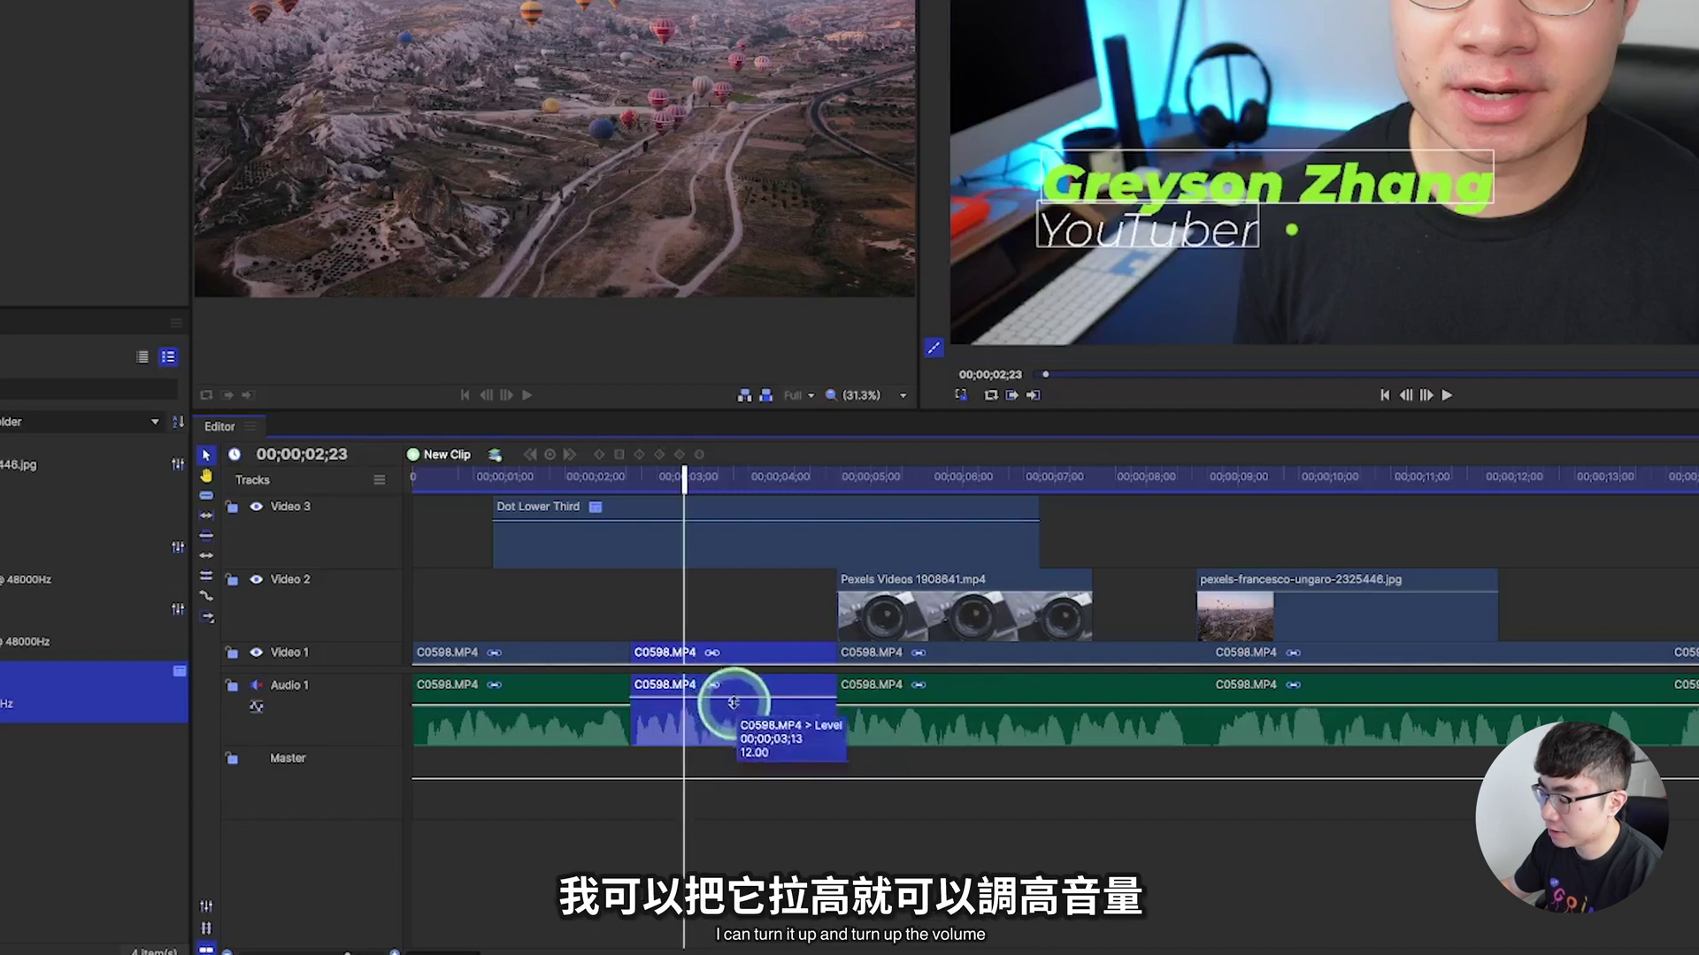
# Return the second C0598.MP4 clip's audio level to 0 dB, lower the Audio 1 track to -1.0 in the Audio Mixer, and play it.
pyautogui.moveTo(742, 699); pyautogui.dragTo(743, 719)
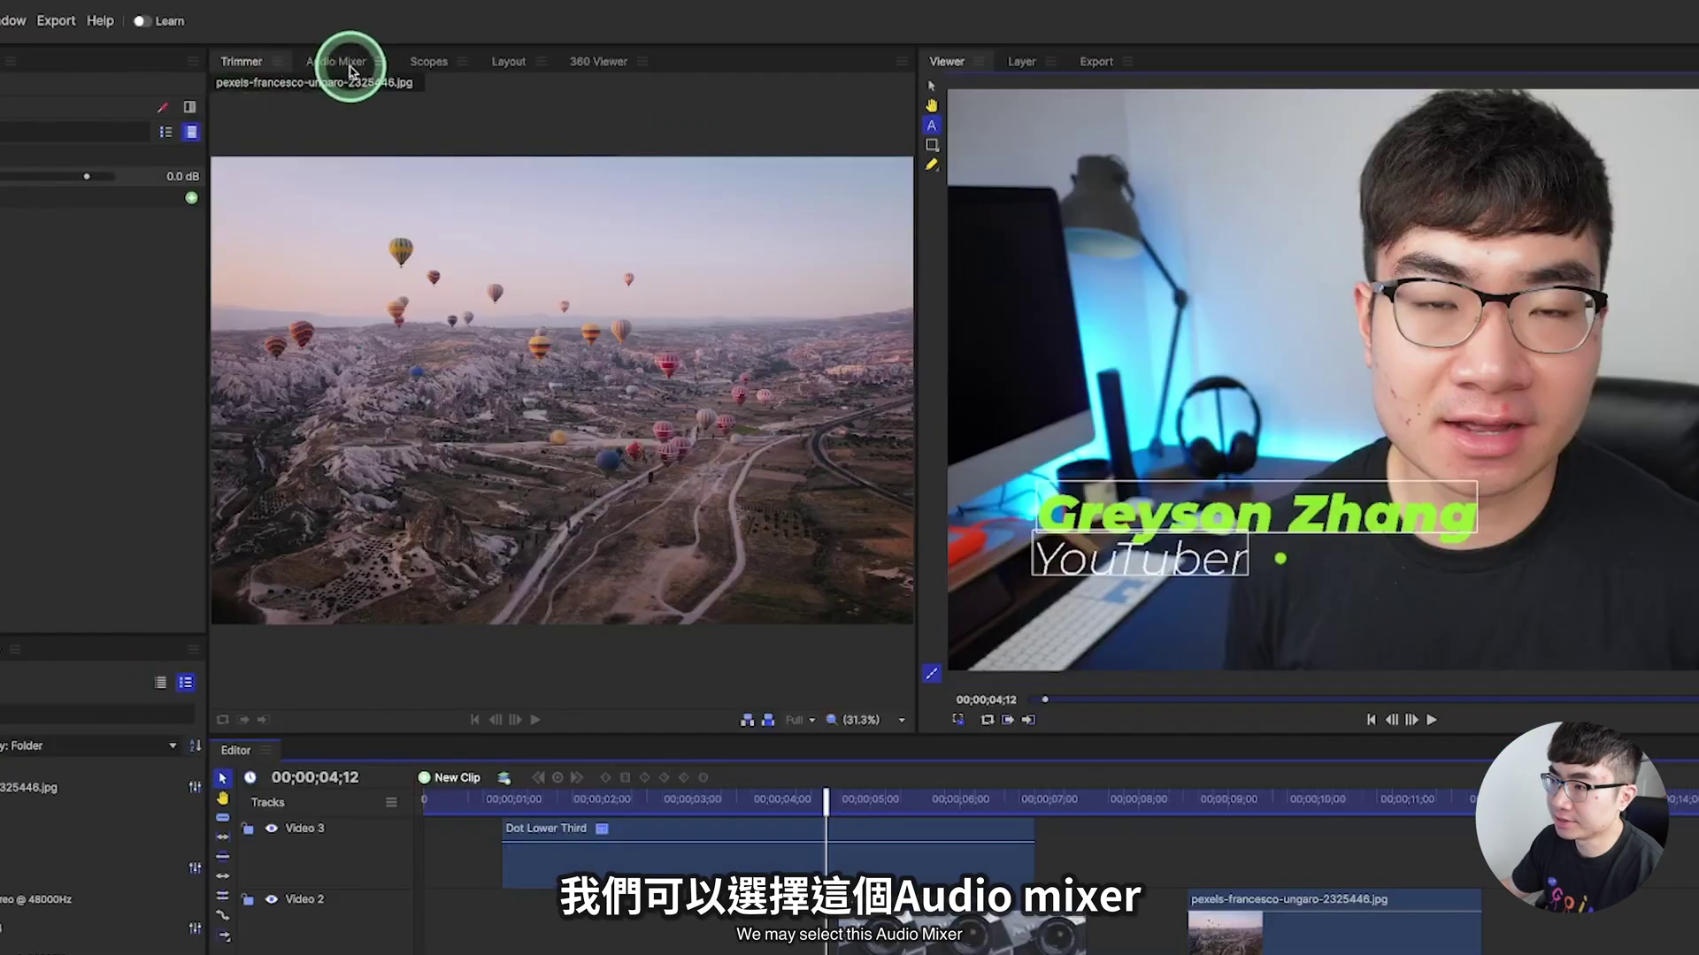
pyautogui.click(350, 67)
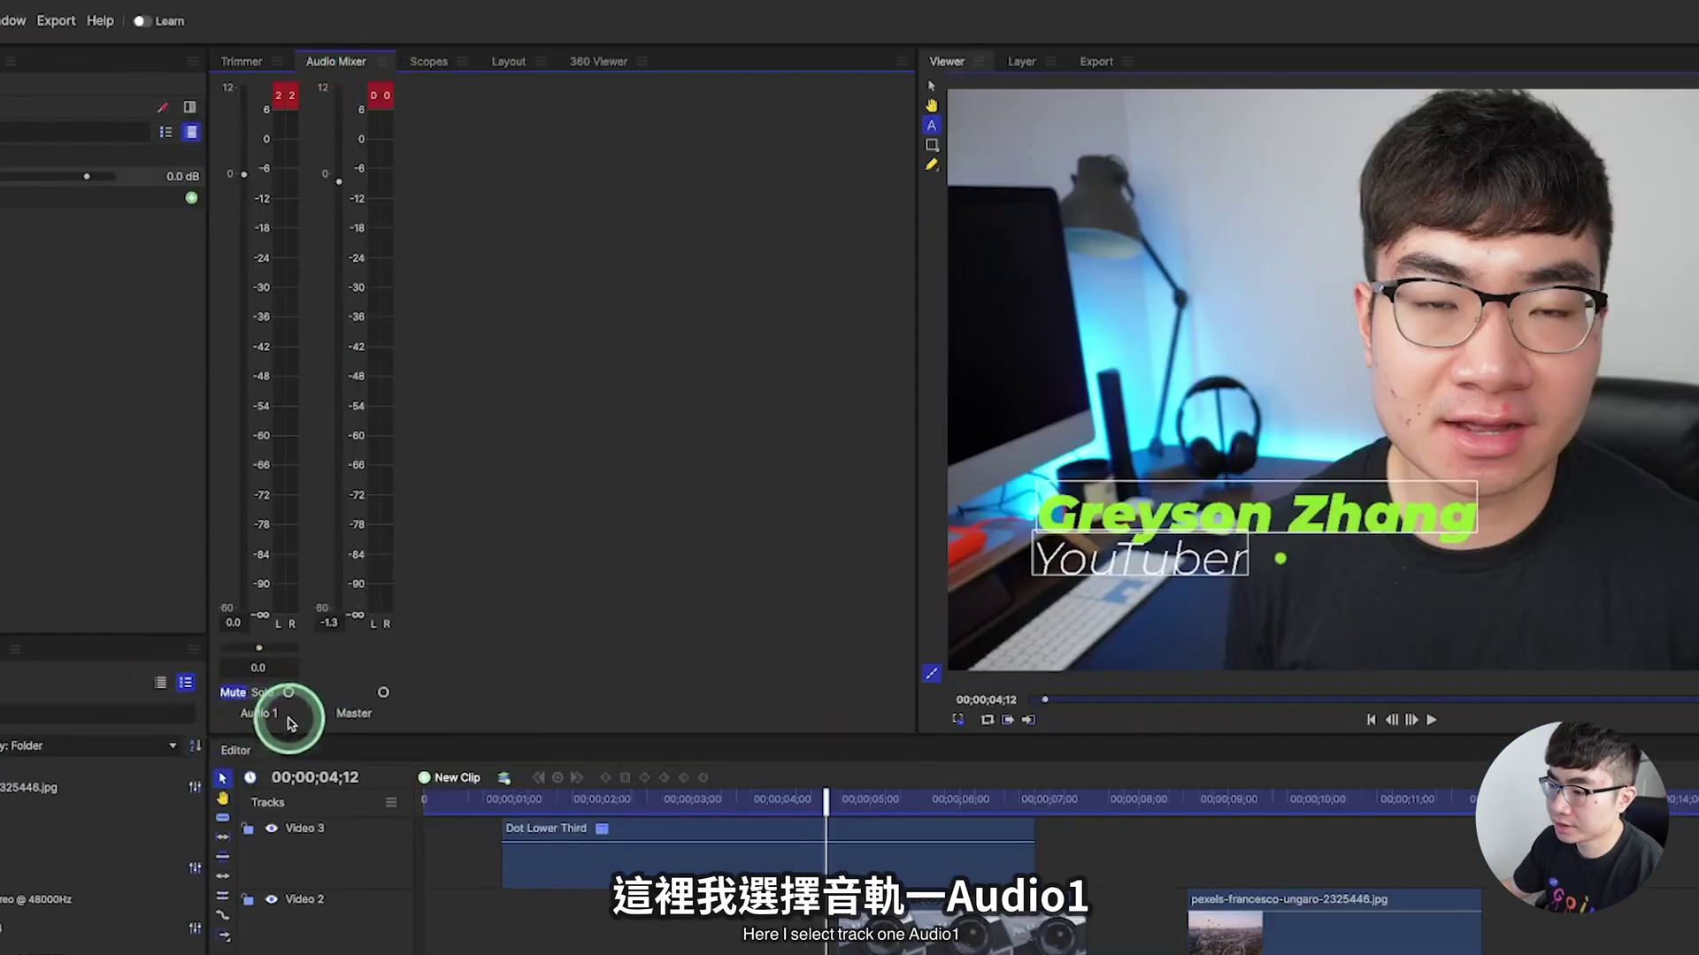
pyautogui.moveTo(244, 175); pyautogui.dragTo(263, 194)
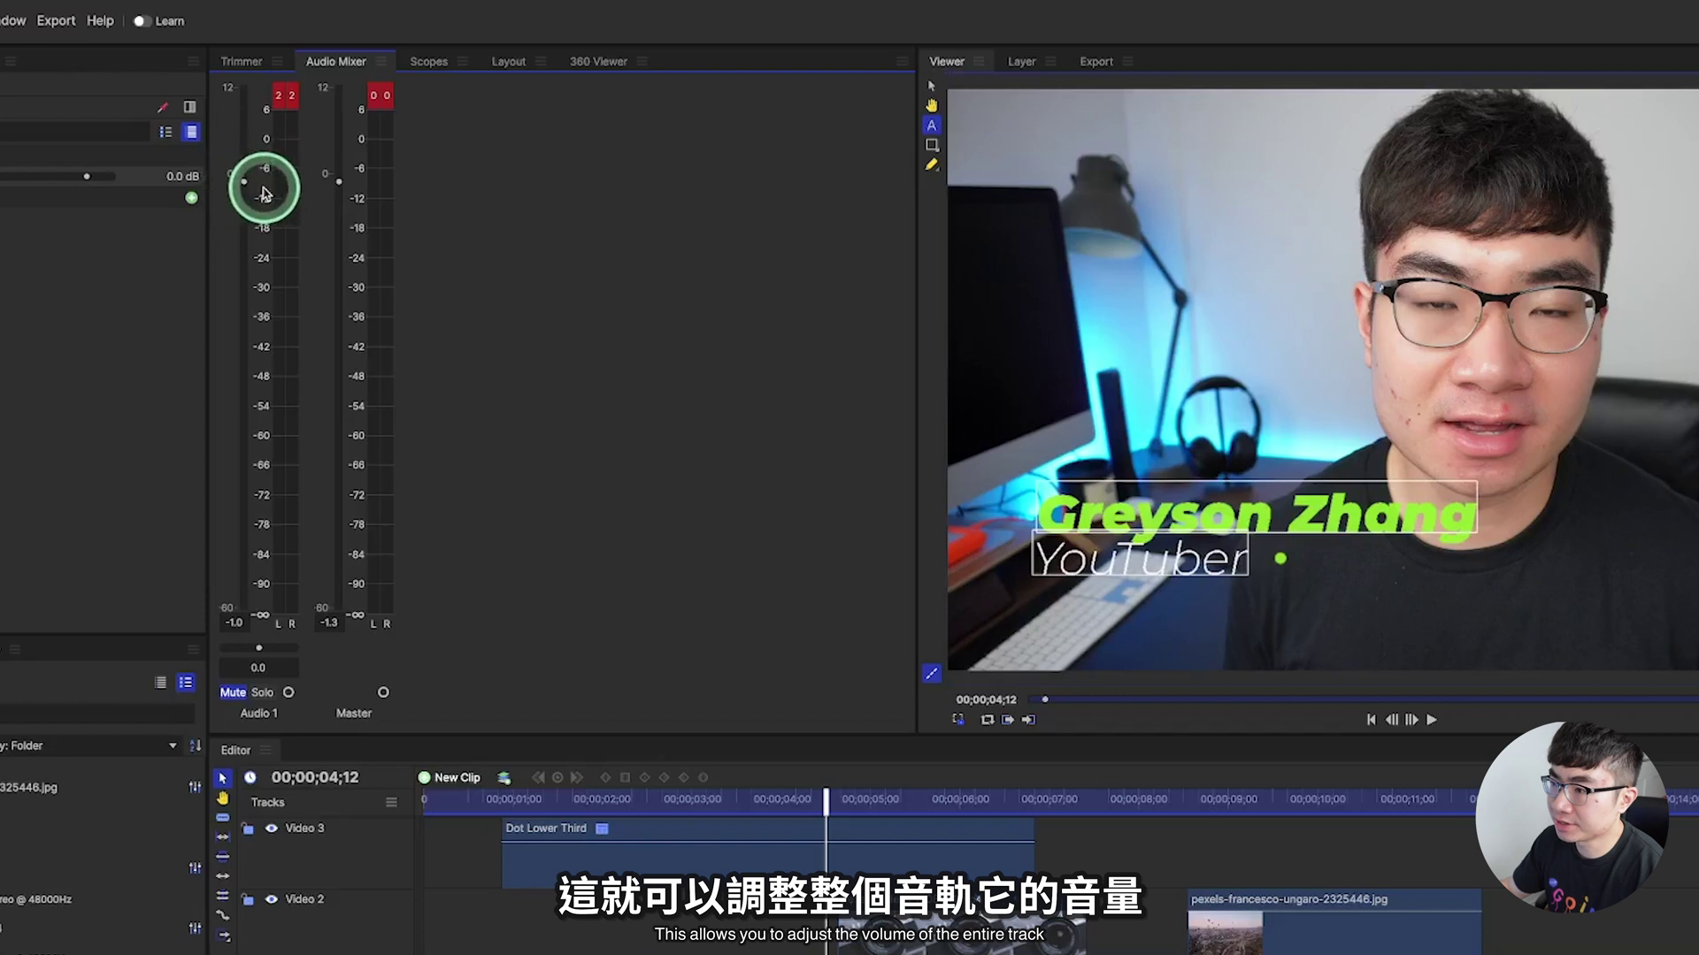
pyautogui.click(652, 928)
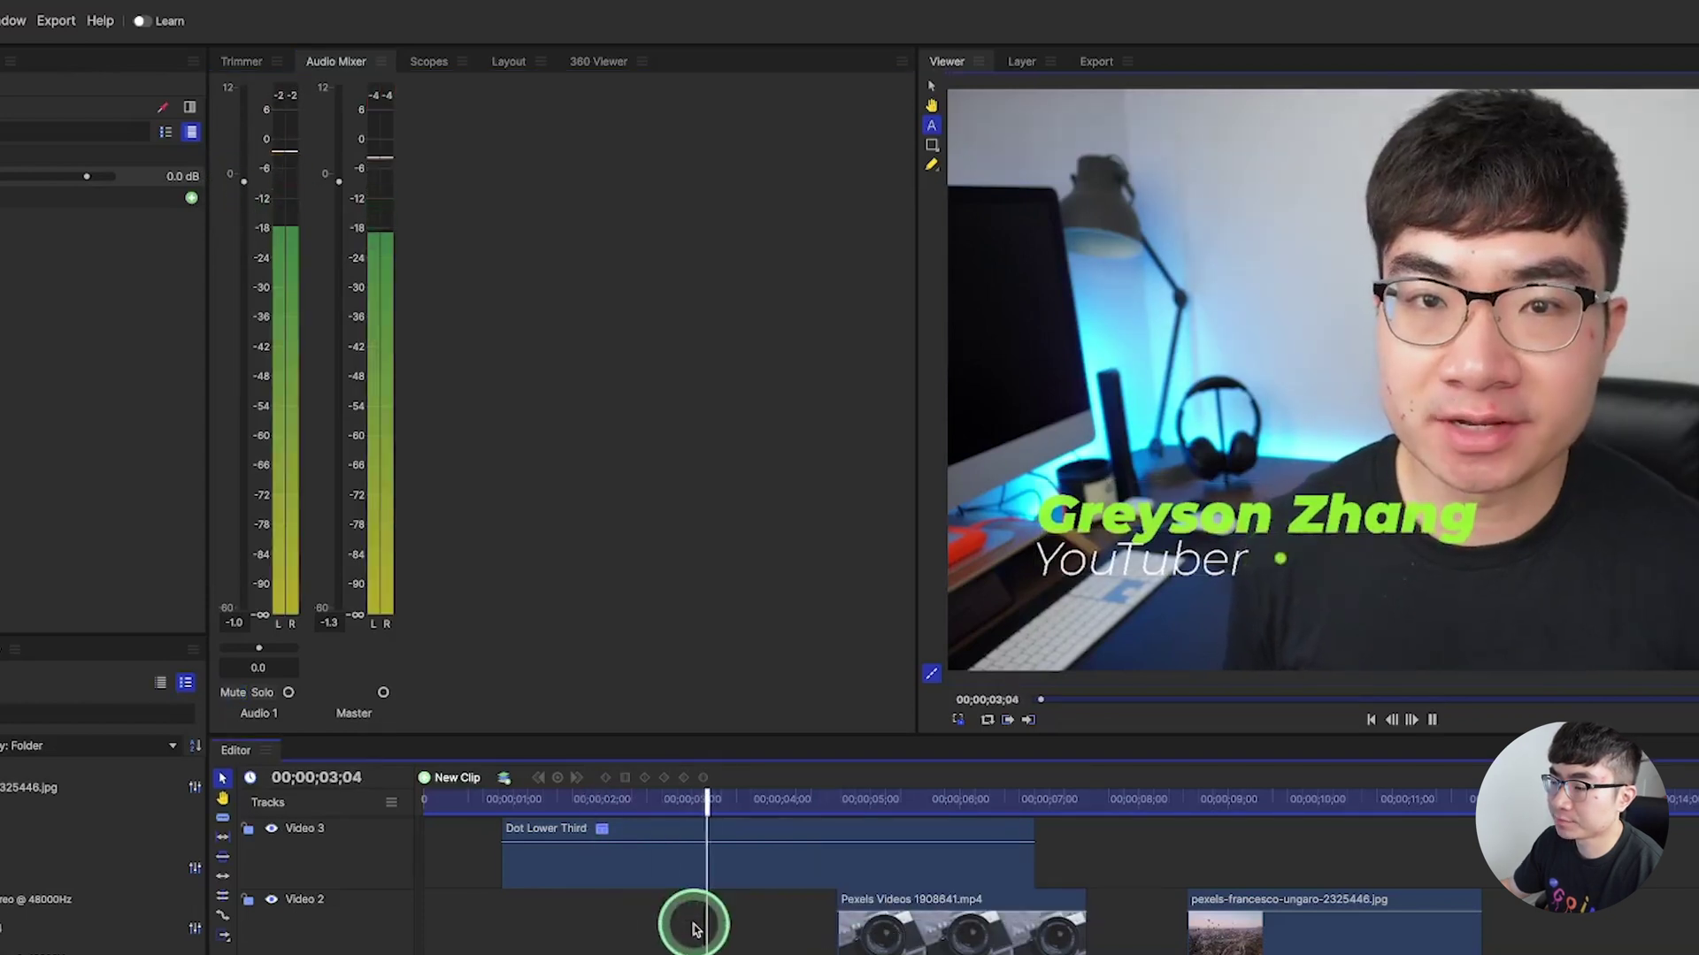
# Try raising the Audio 1 track level to 8.0 in the Audio Mixer and check the volume meters on the timeline.
pyautogui.moveTo(664, 803); pyautogui.dragTo(759, 830)
pyautogui.moveTo(242, 181); pyautogui.dragTo(244, 116)
pyautogui.moveTo(755, 808); pyautogui.dragTo(816, 776)
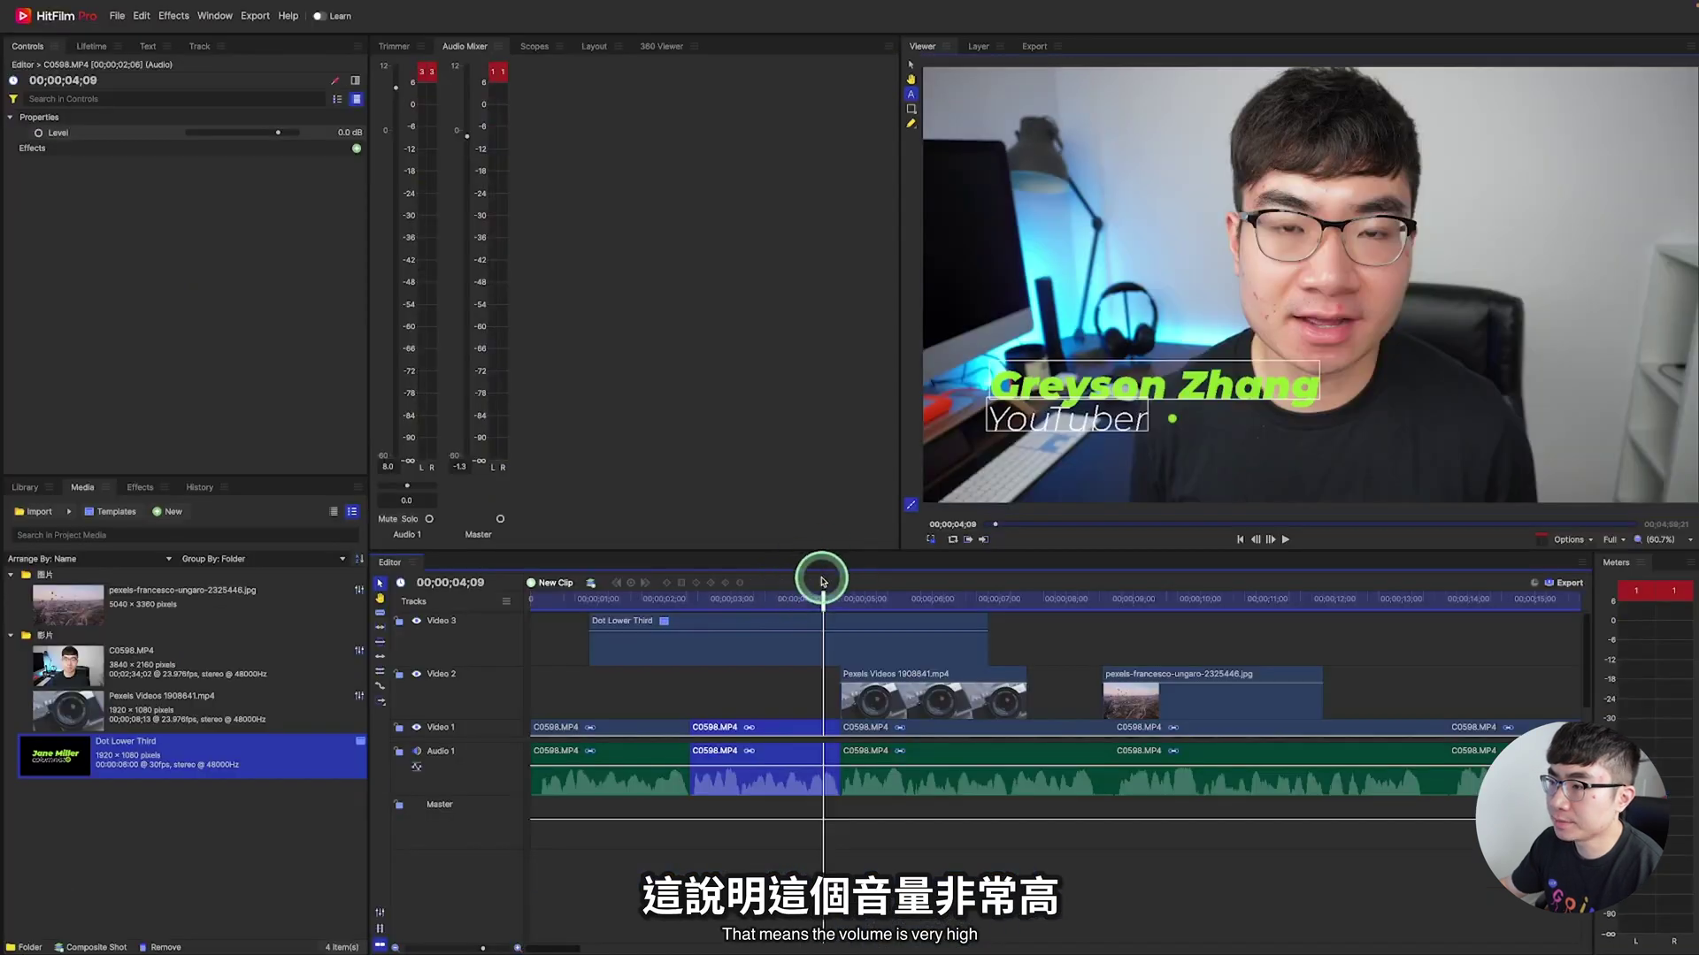
# Add the free library music Body on Fire to the project media and place it on a new audio track from the timeline's start.
pyautogui.click(25, 487)
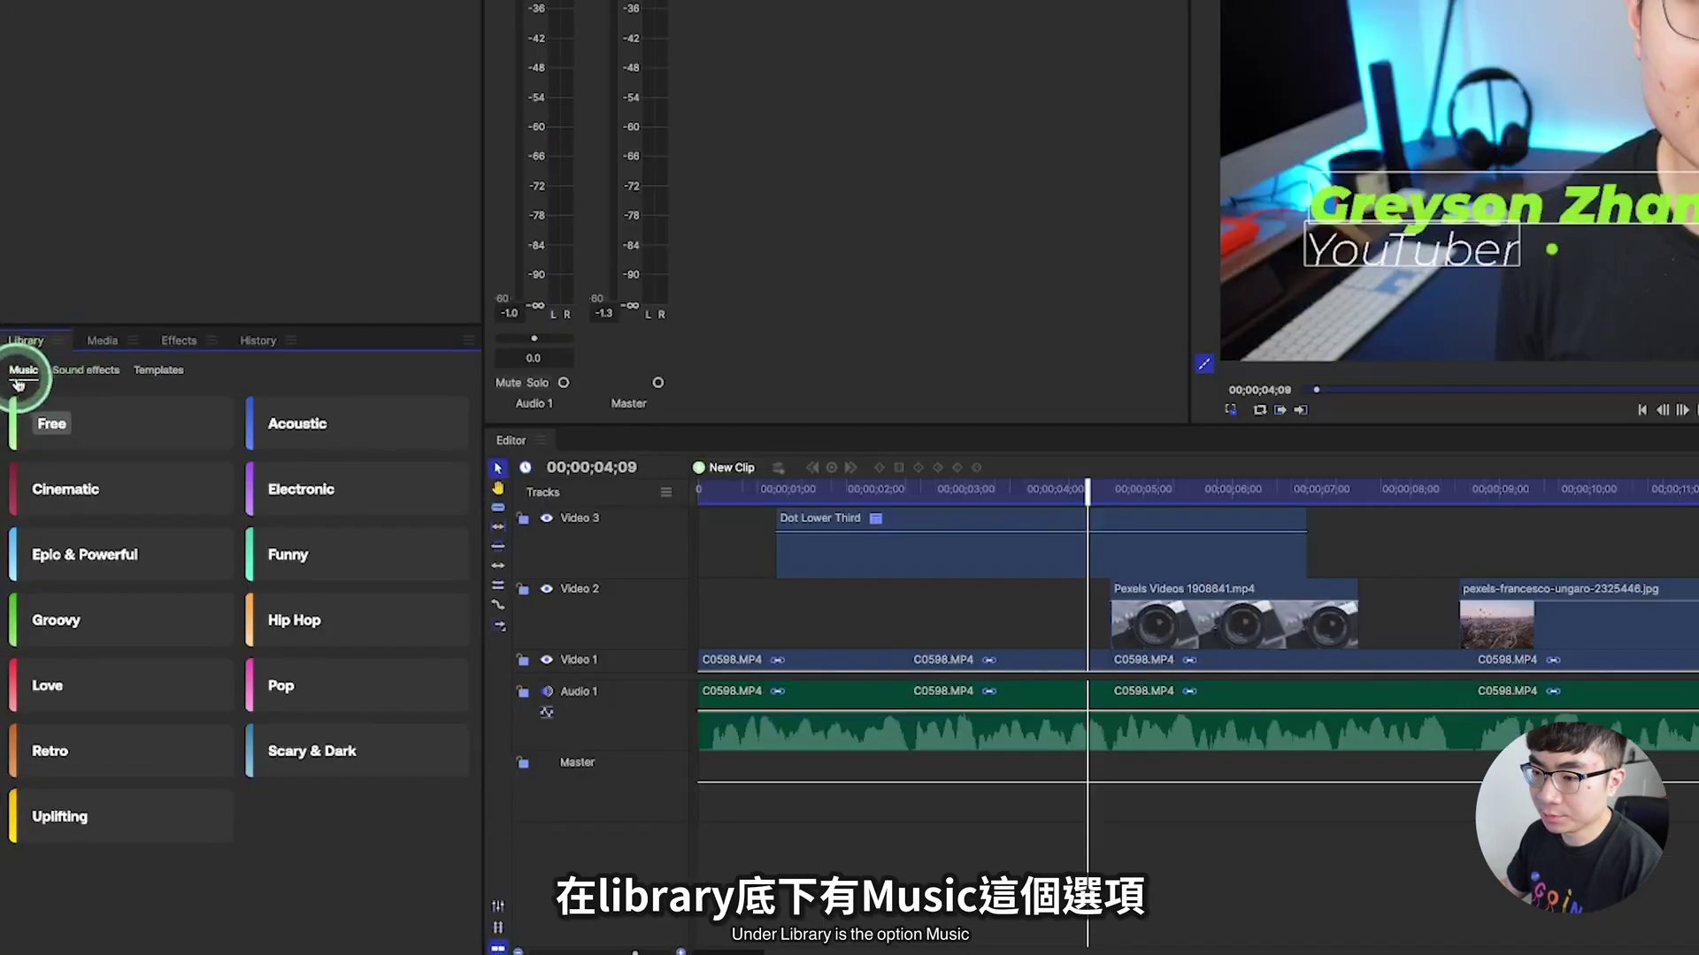
pyautogui.click(100, 433)
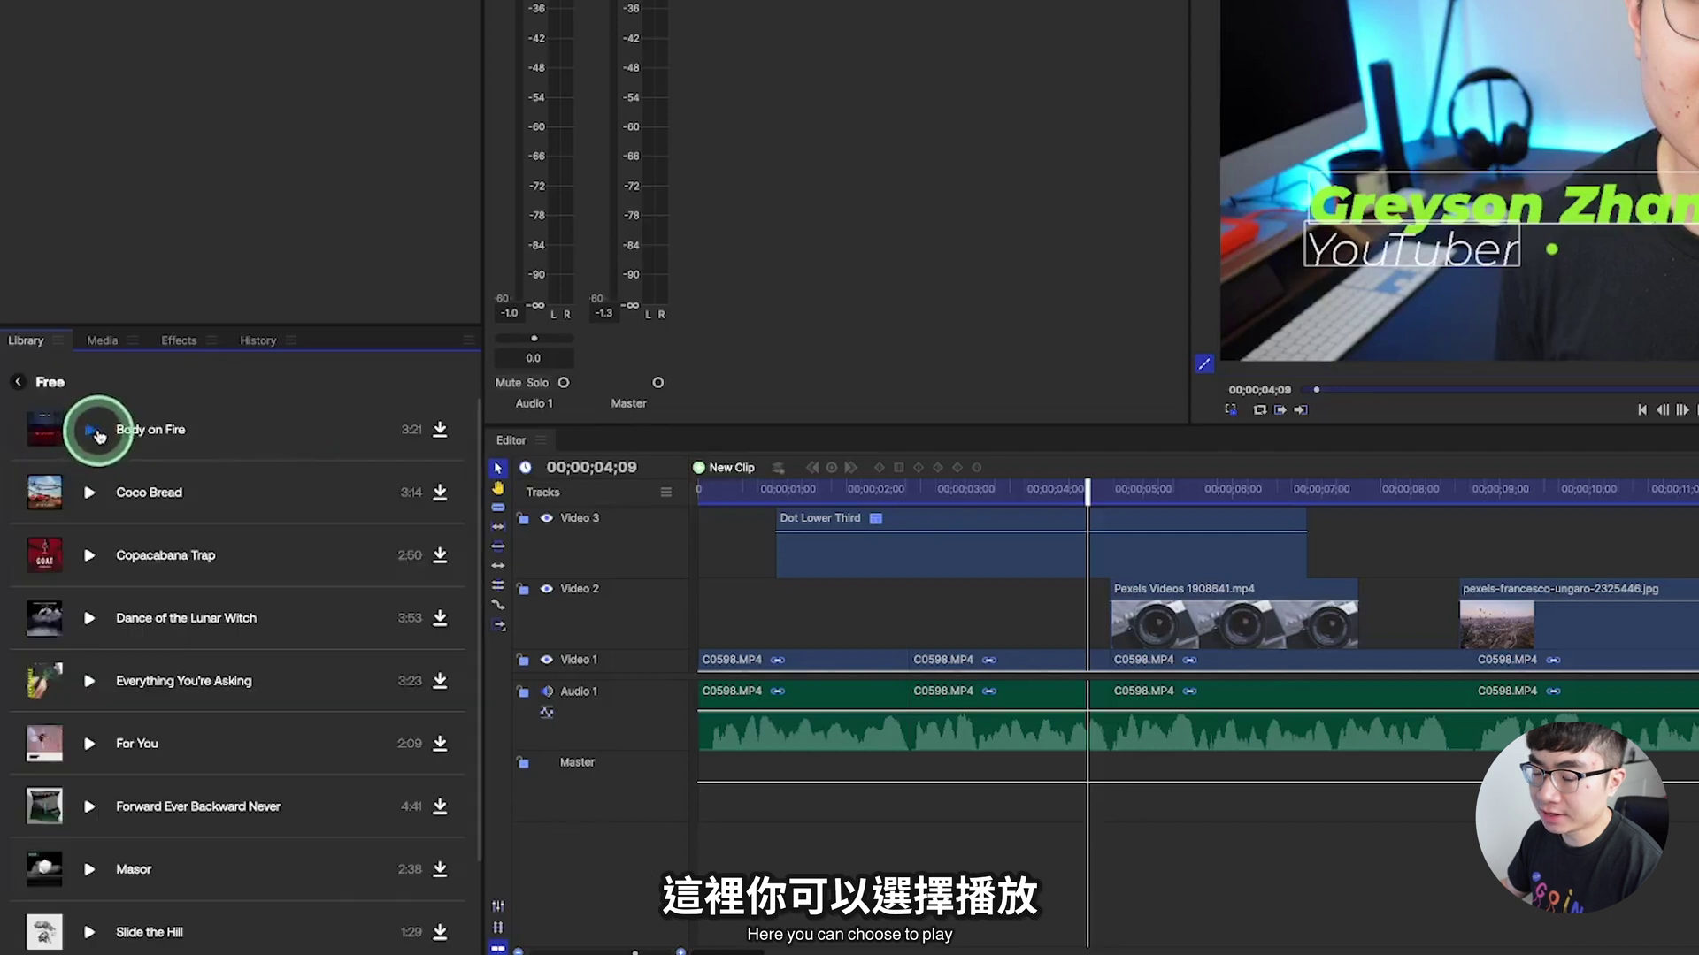
pyautogui.click(442, 435)
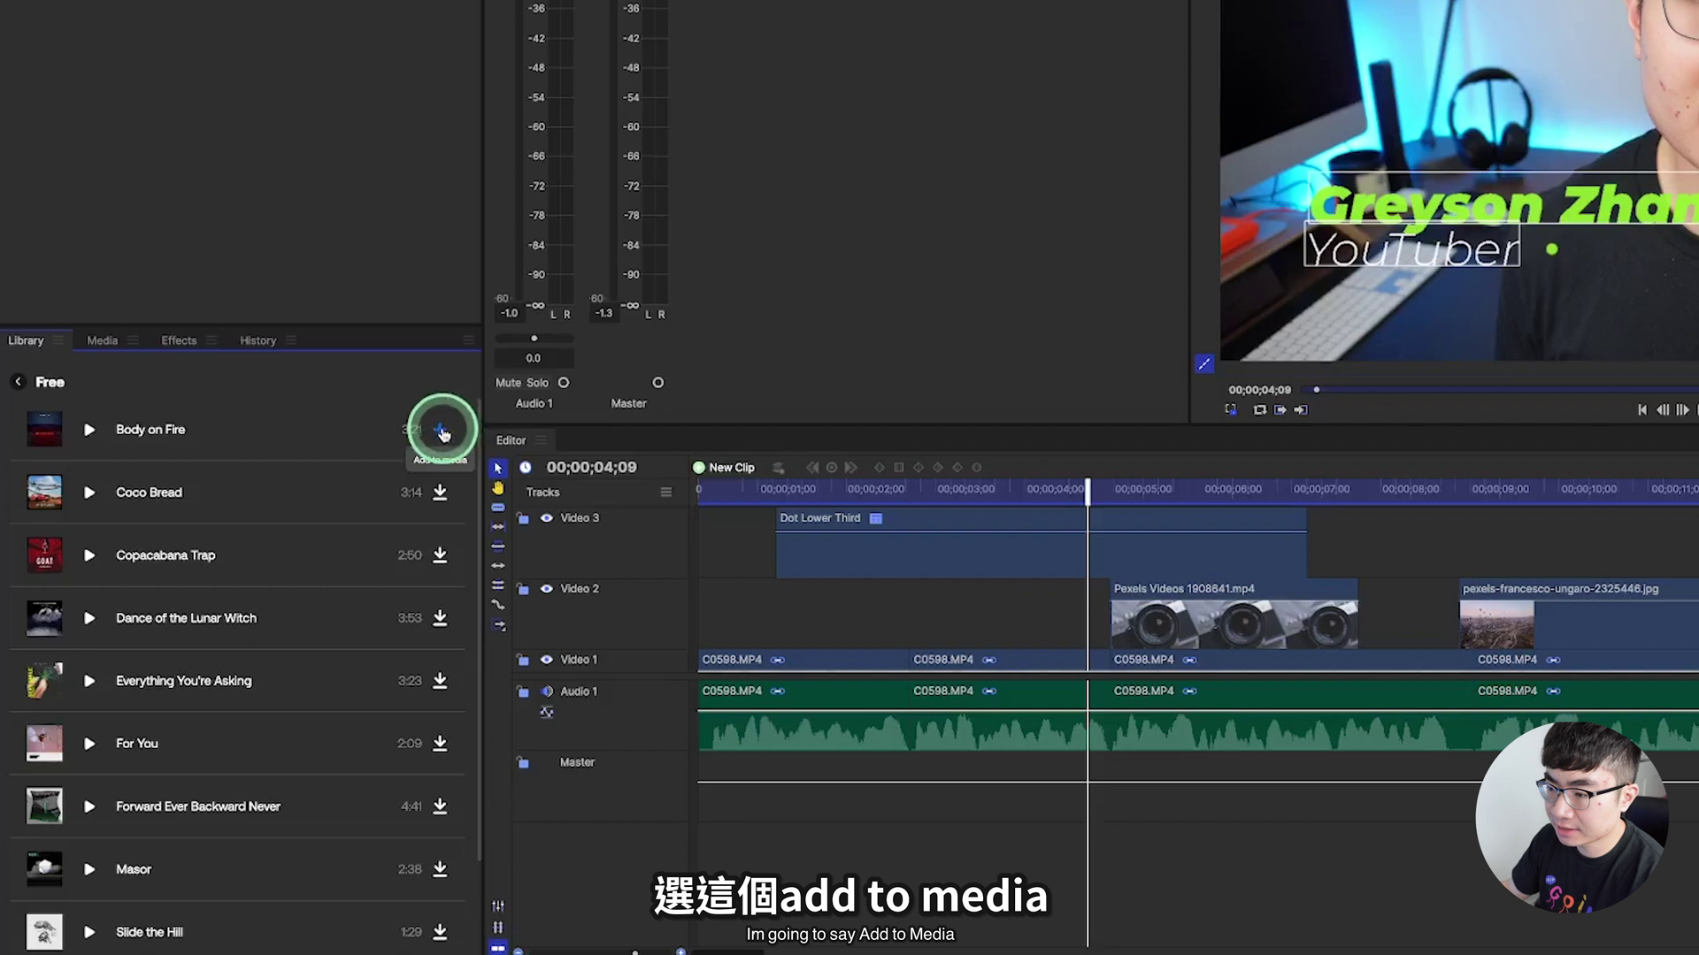
pyautogui.click(103, 341)
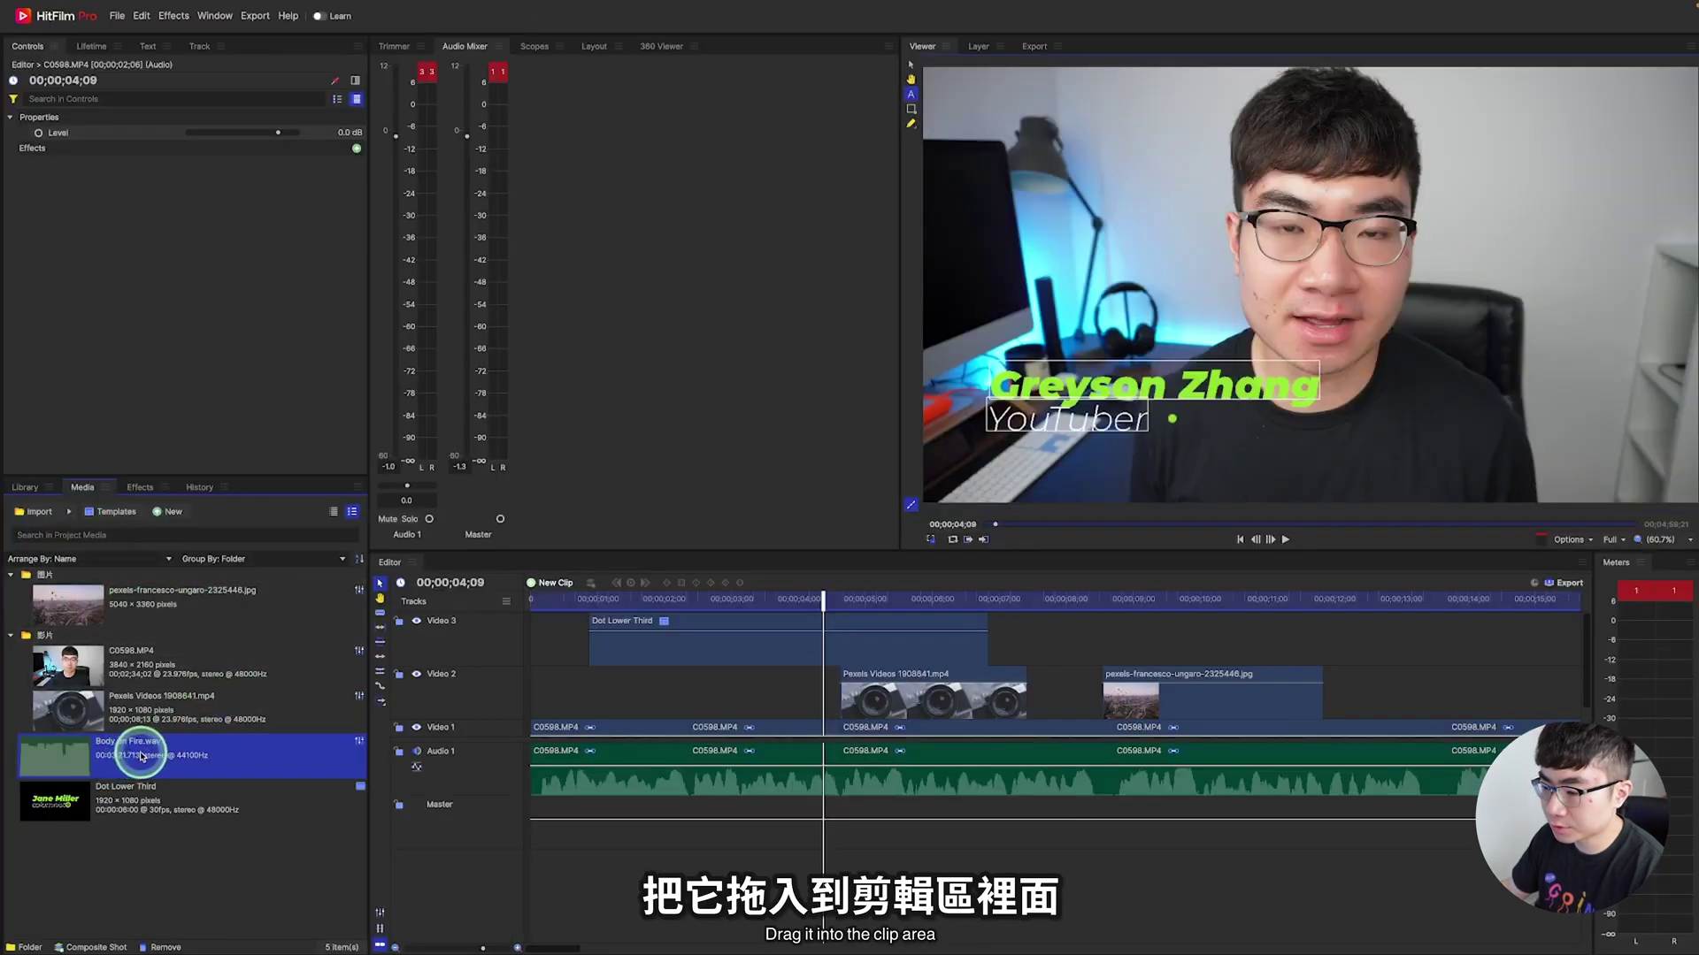
pyautogui.moveTo(162, 752); pyautogui.dragTo(792, 810)
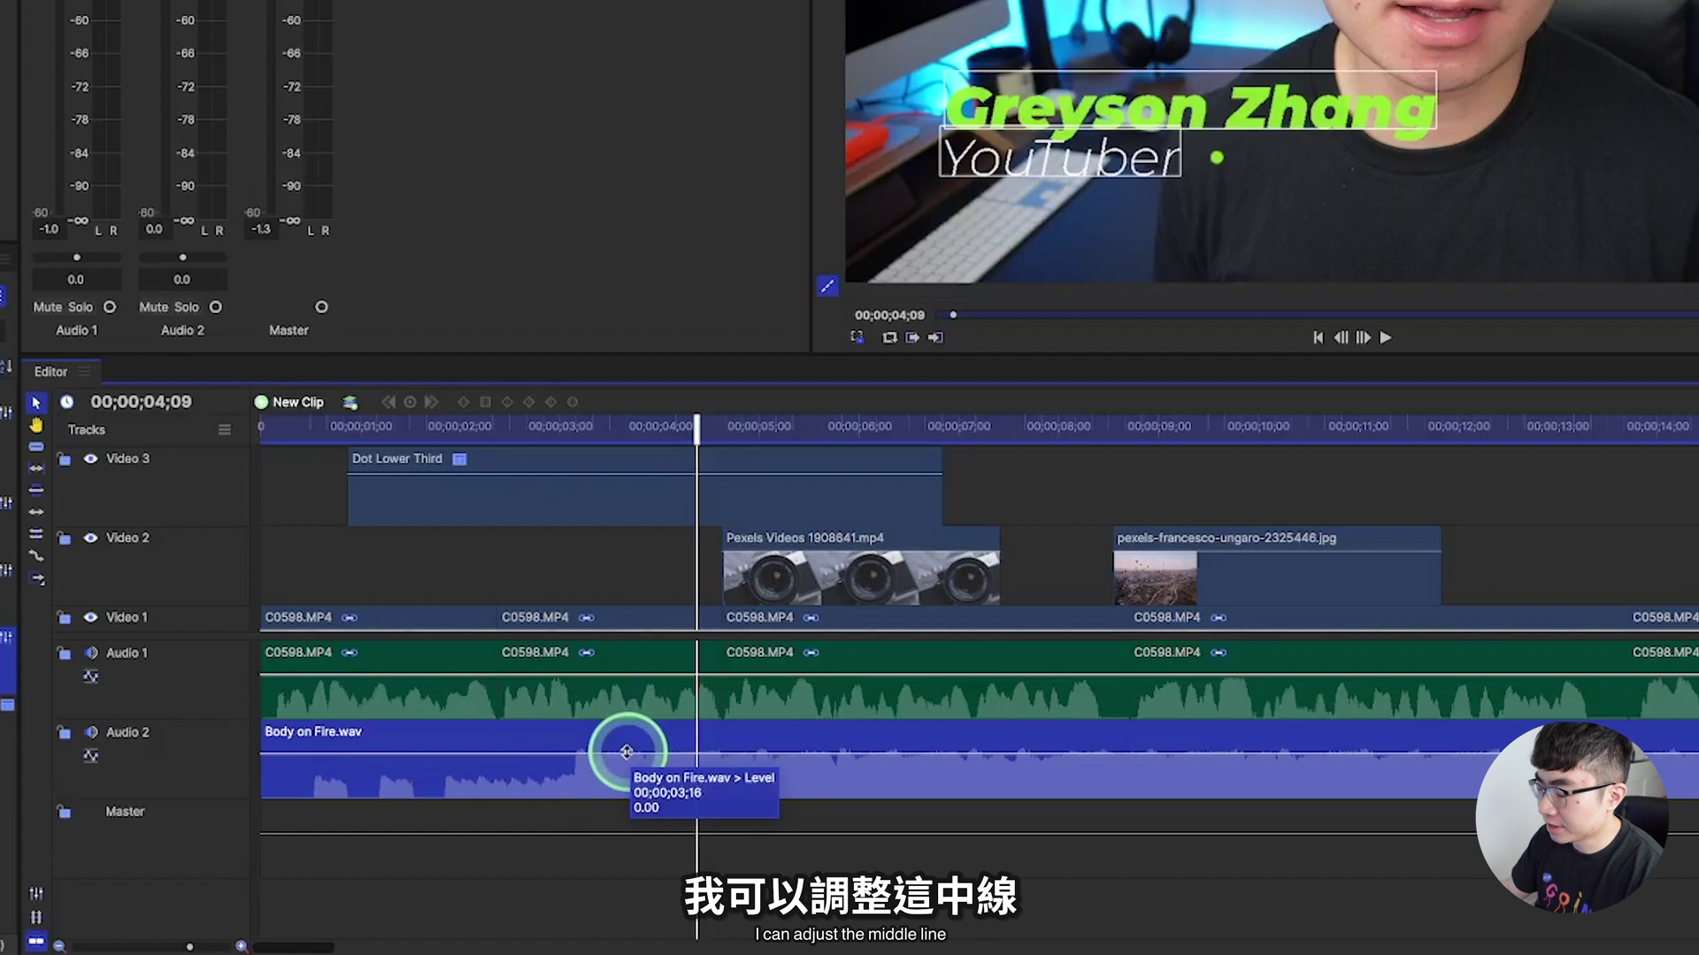
# Lower the level of the Body on Fire.wav music clip to -6.67.
pyautogui.moveTo(627, 752); pyautogui.dragTo(621, 772)
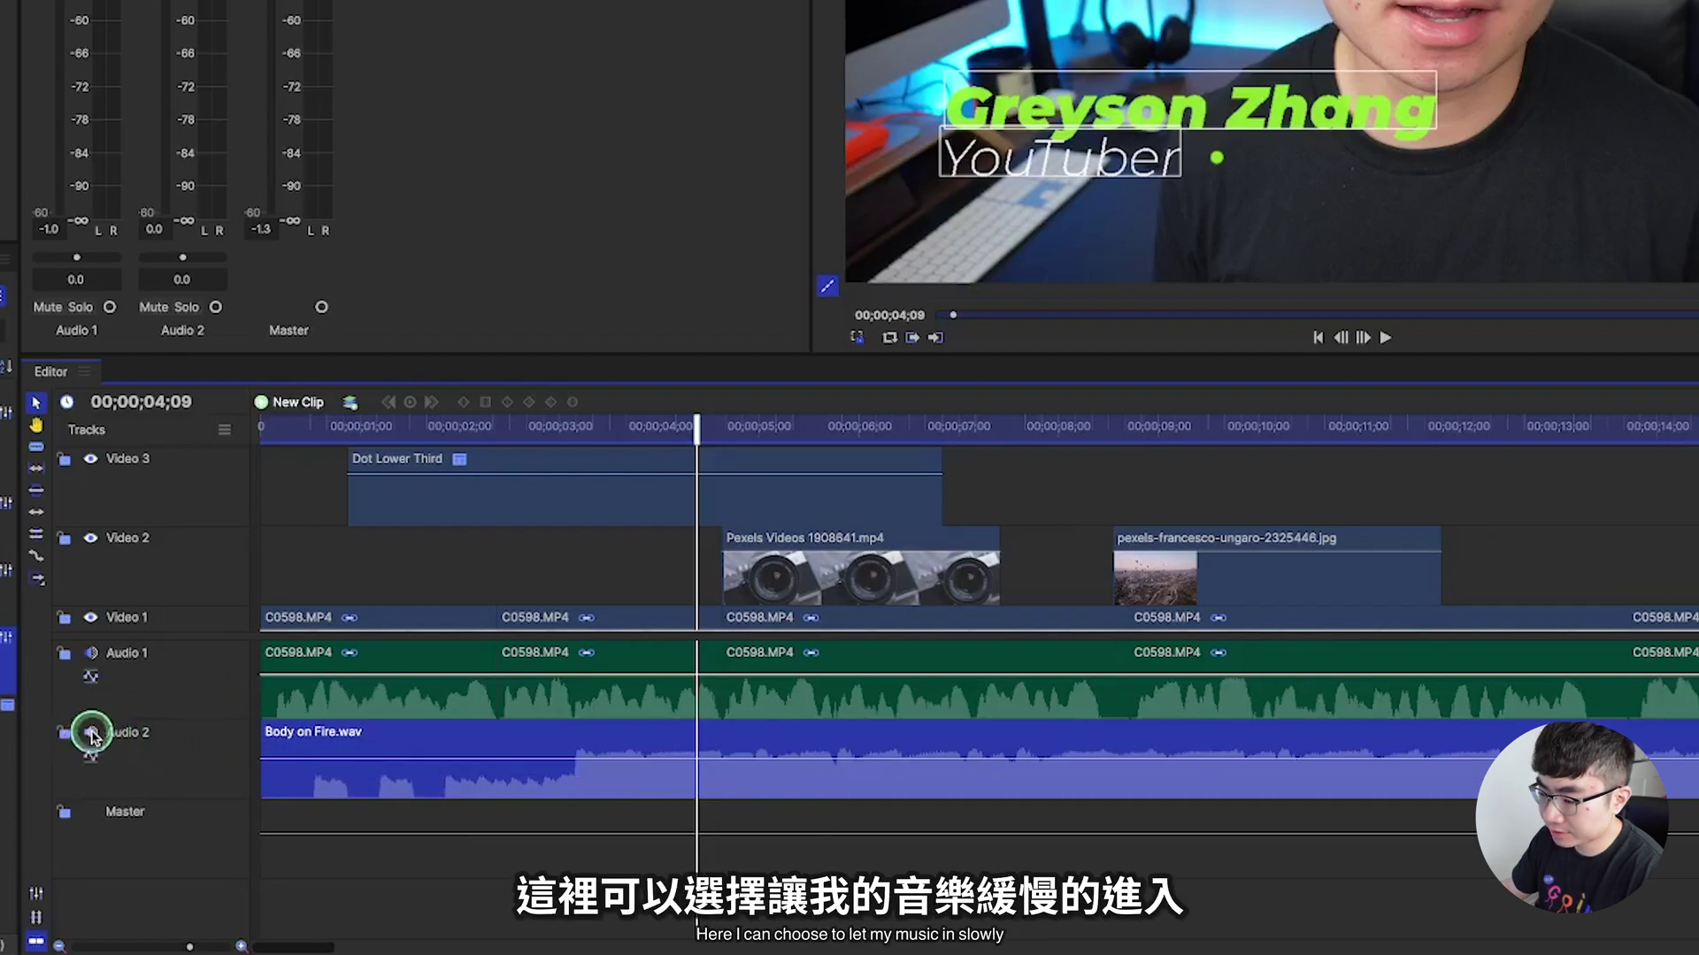
pyautogui.click(698, 755)
pyautogui.moveTo(690, 758); pyautogui.dragTo(697, 759)
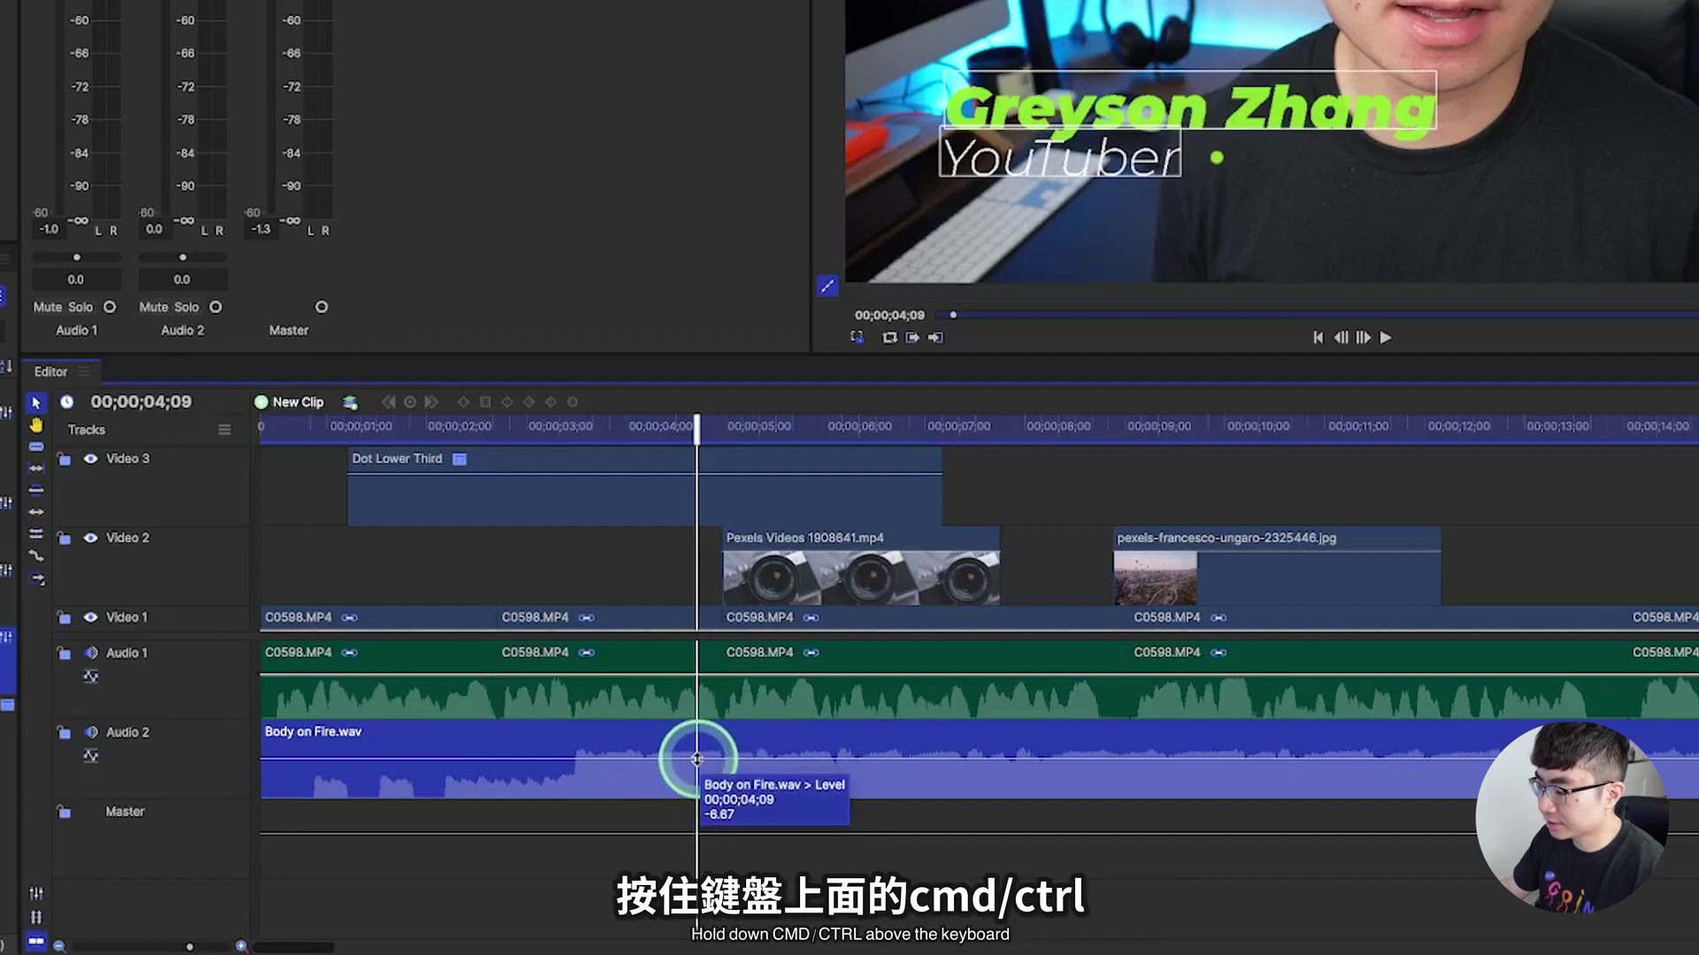
# Add level keyframes to the music at 00;00;04;09 and 00;00;05;00, and lower the first one to create a fade-in.
pyautogui.keyDown('ctrl'); pyautogui.click(698, 759); pyautogui.keyUp('ctrl')
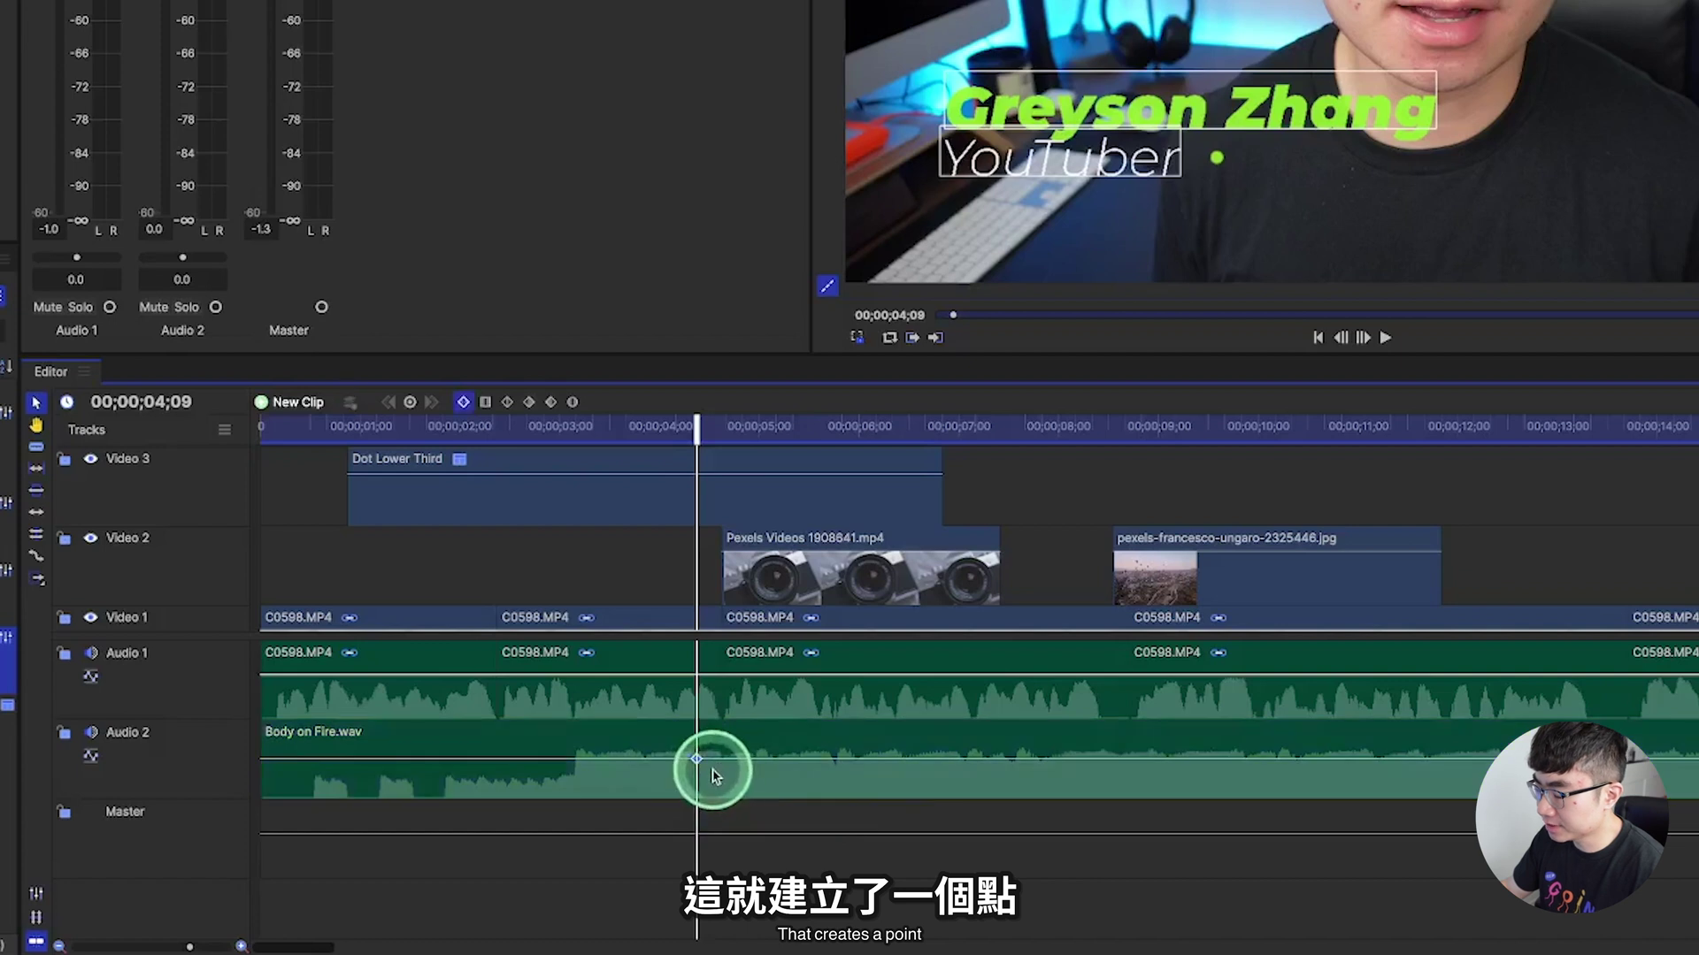
pyautogui.keyDown('ctrl'); pyautogui.click(761, 758); pyautogui.keyUp('ctrl')
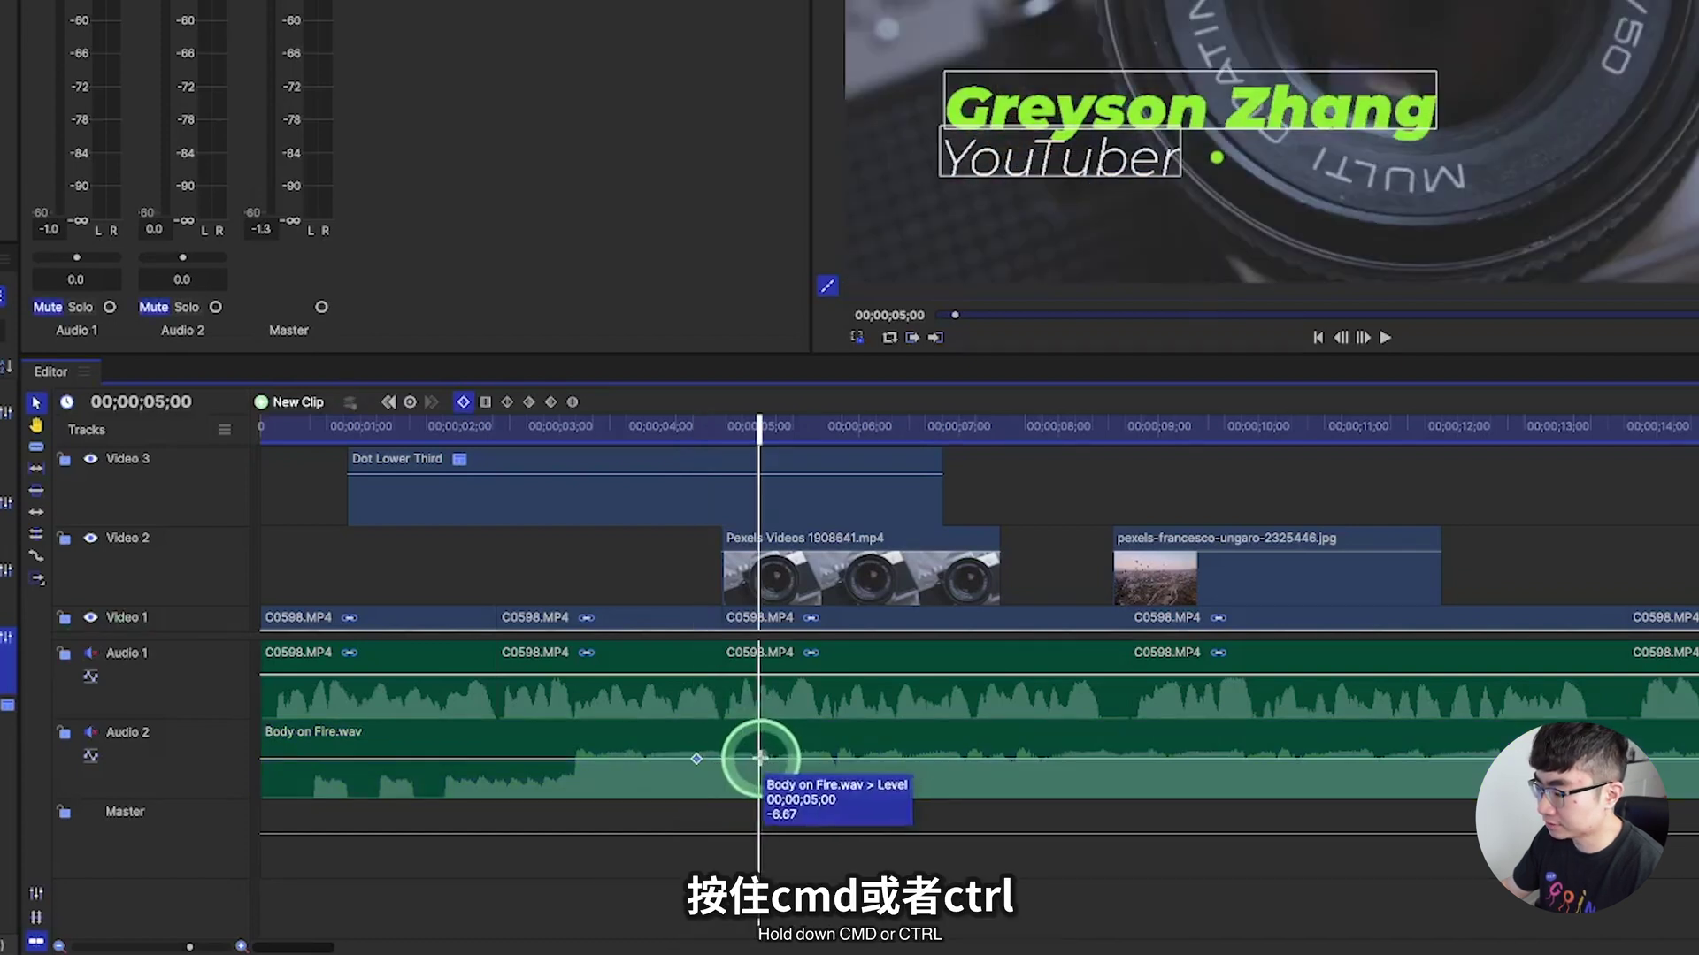
pyautogui.click(695, 759)
pyautogui.moveTo(695, 759)
pyautogui.mouseDown()
pyautogui.moveTo(494, 801)
pyautogui.moveTo(702, 781)
pyautogui.mouseUp()
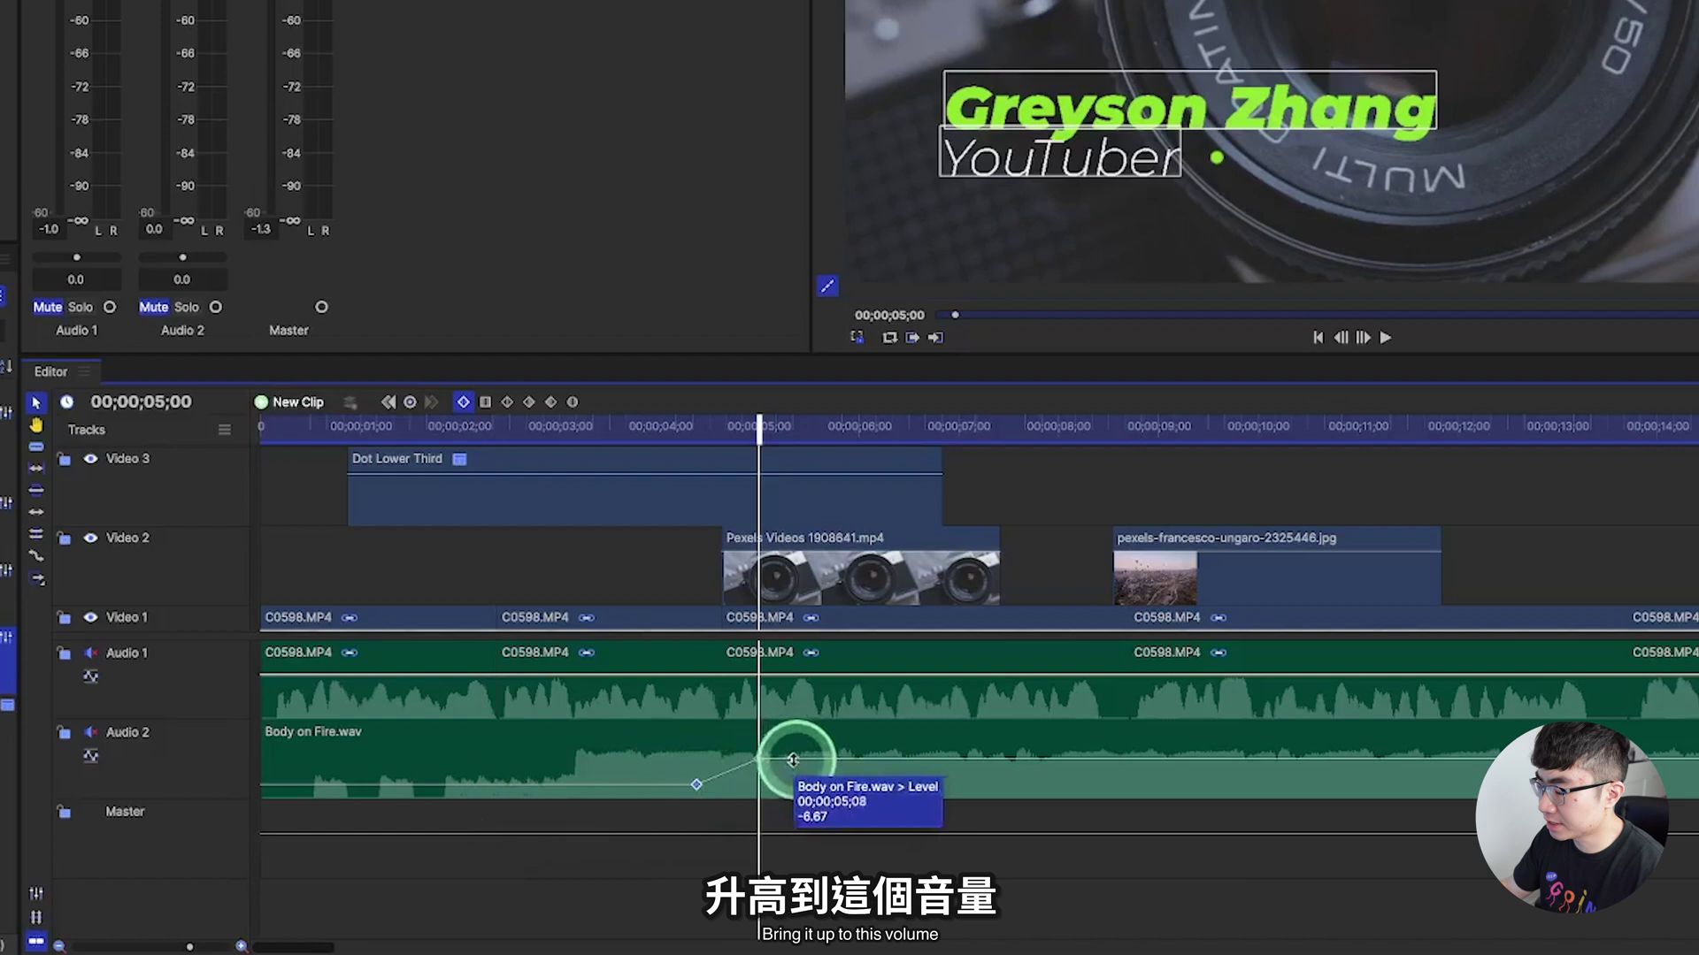
# Add level keyframes to the music at 00;00;07;12 and about 00;00;08;07, and lower the second one to create a fade-out.
pyautogui.click(1009, 759)
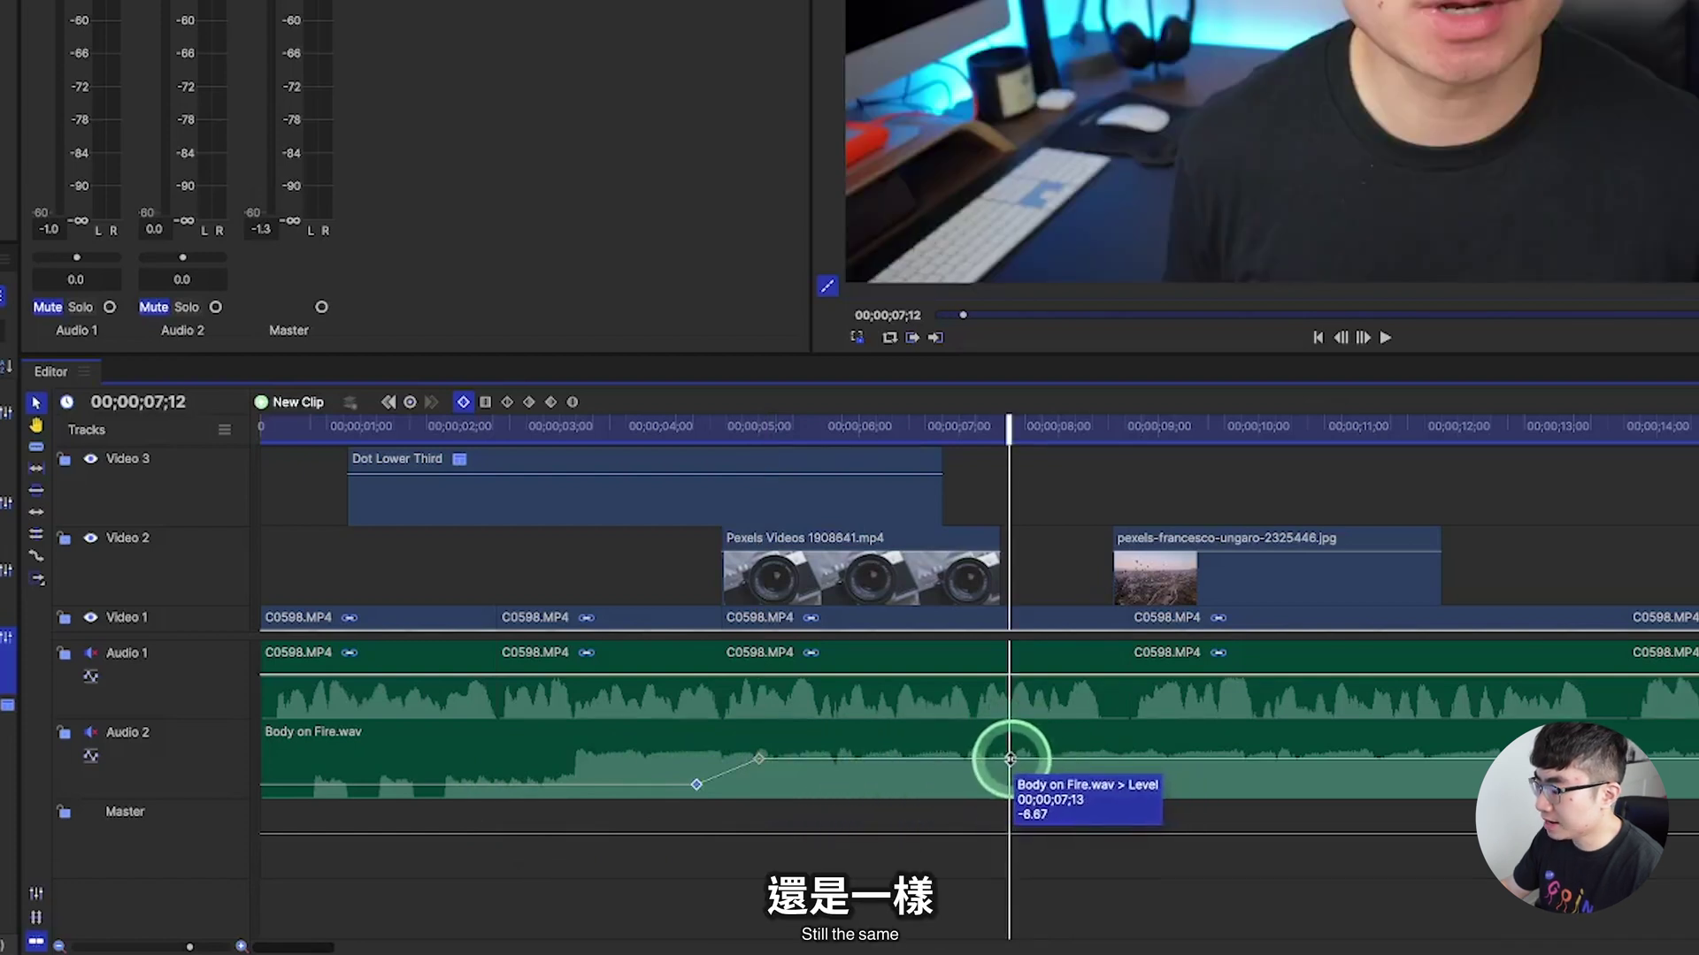
pyautogui.click(1009, 759)
pyautogui.click(1086, 759)
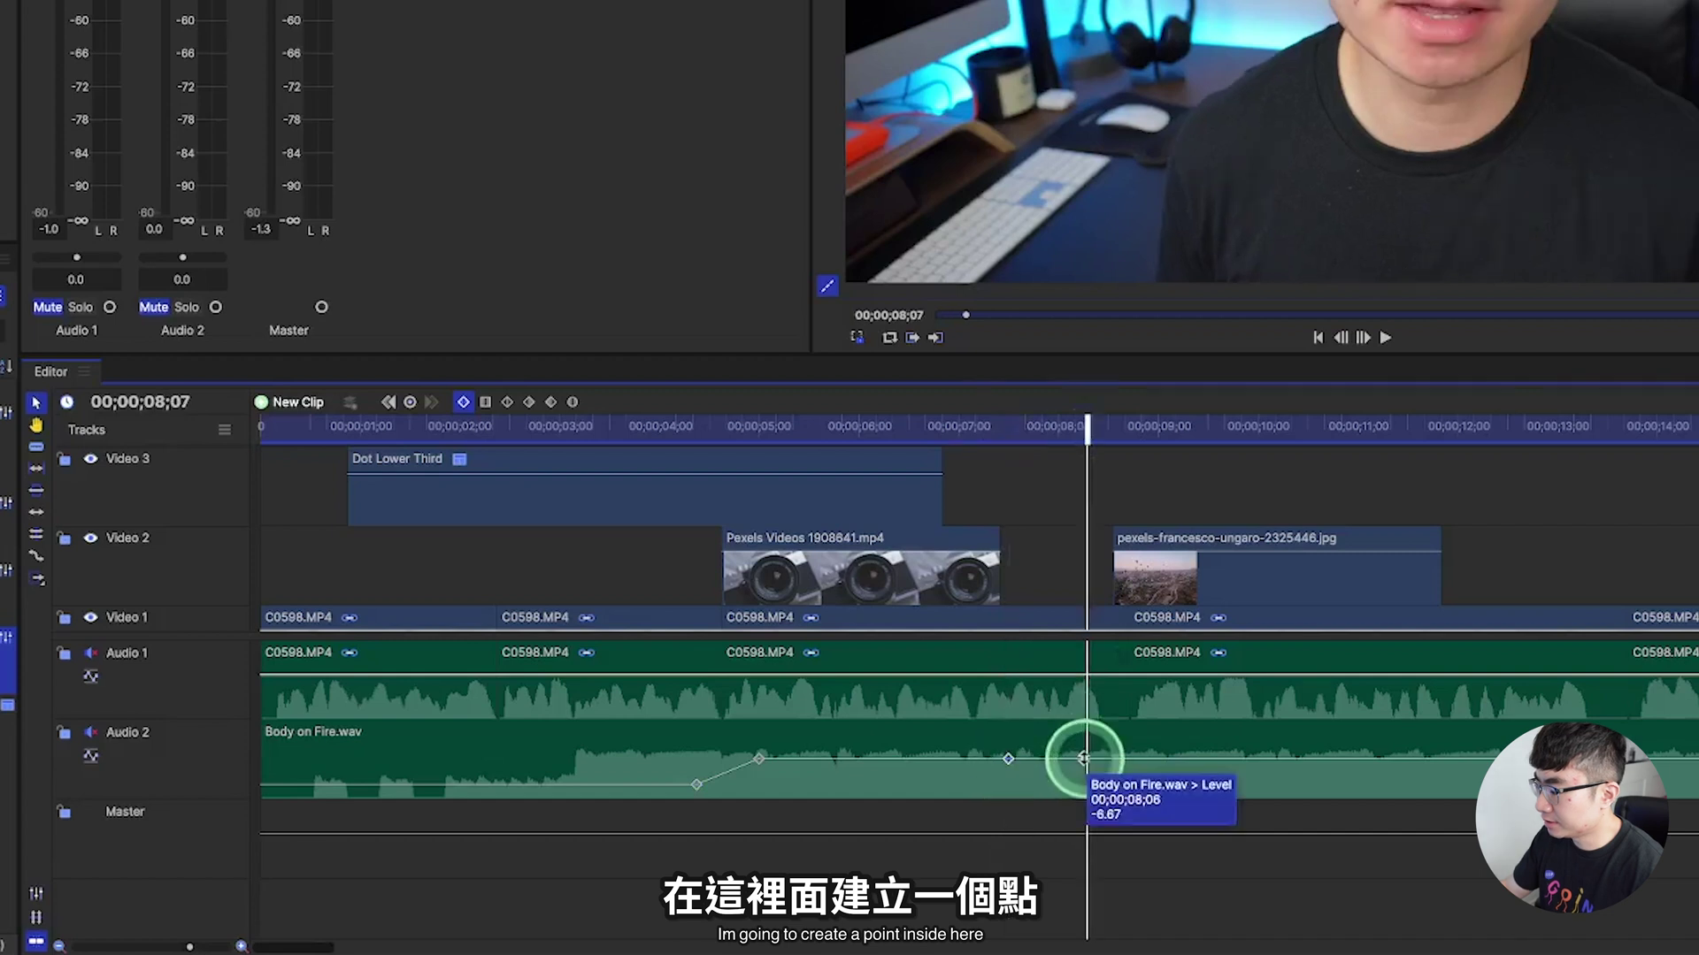
pyautogui.moveTo(1086, 760); pyautogui.dragTo(1105, 785)
pyautogui.click(1011, 745)
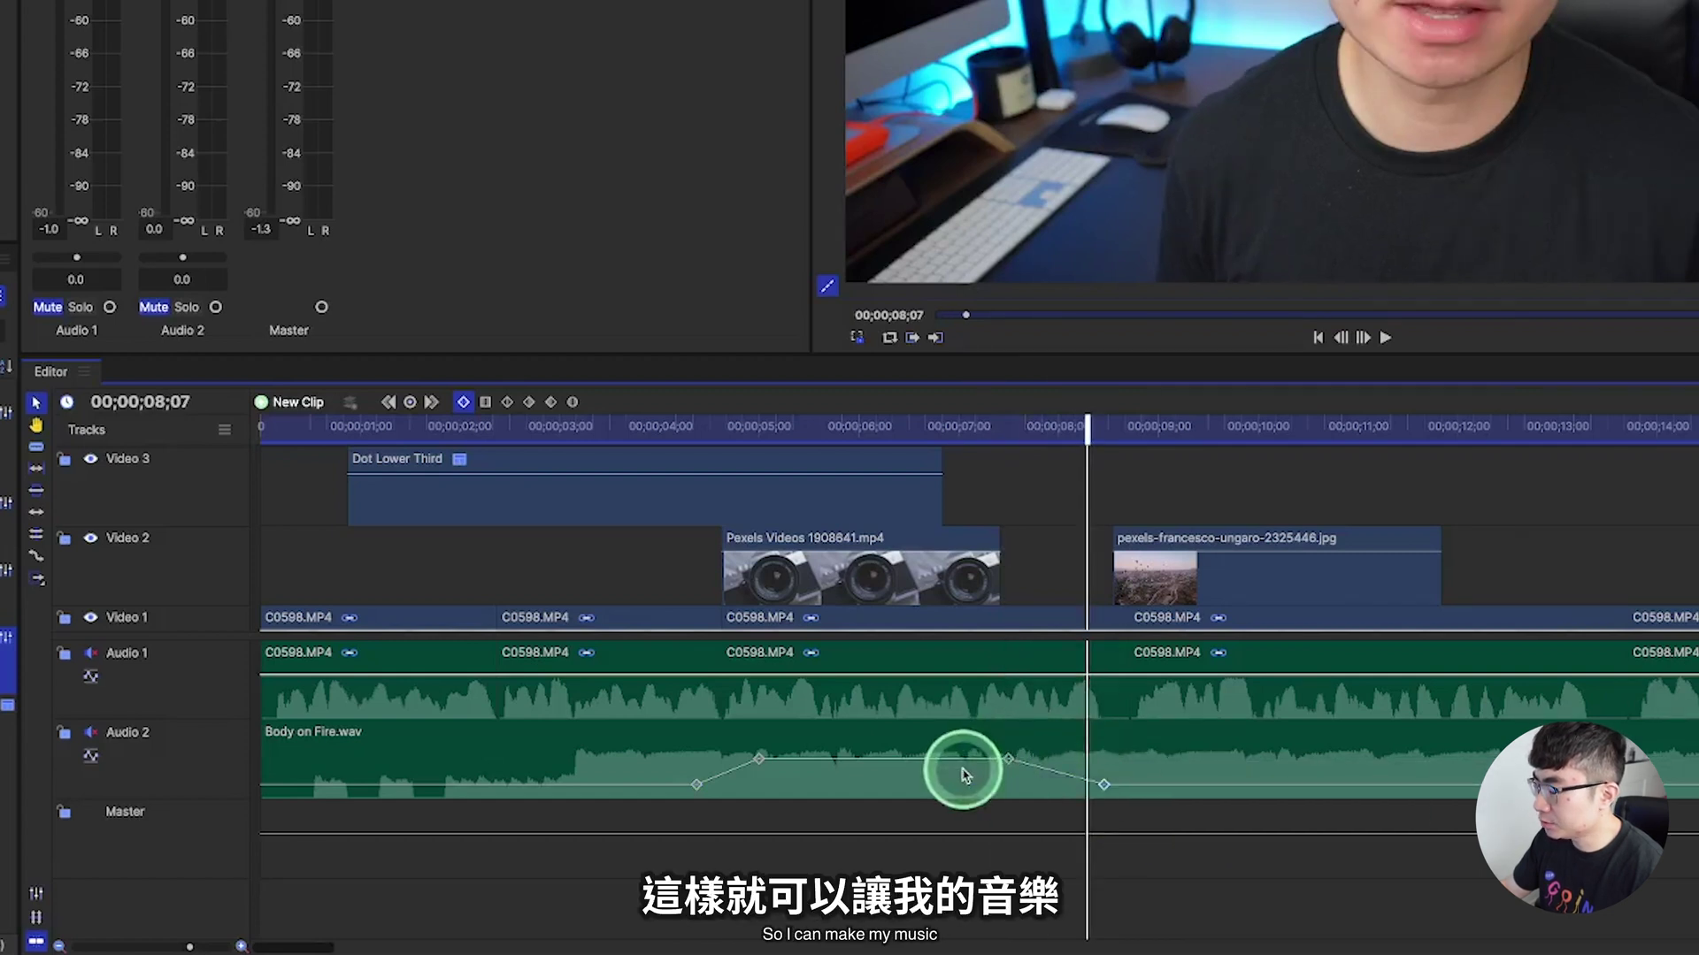
pyautogui.click(985, 759)
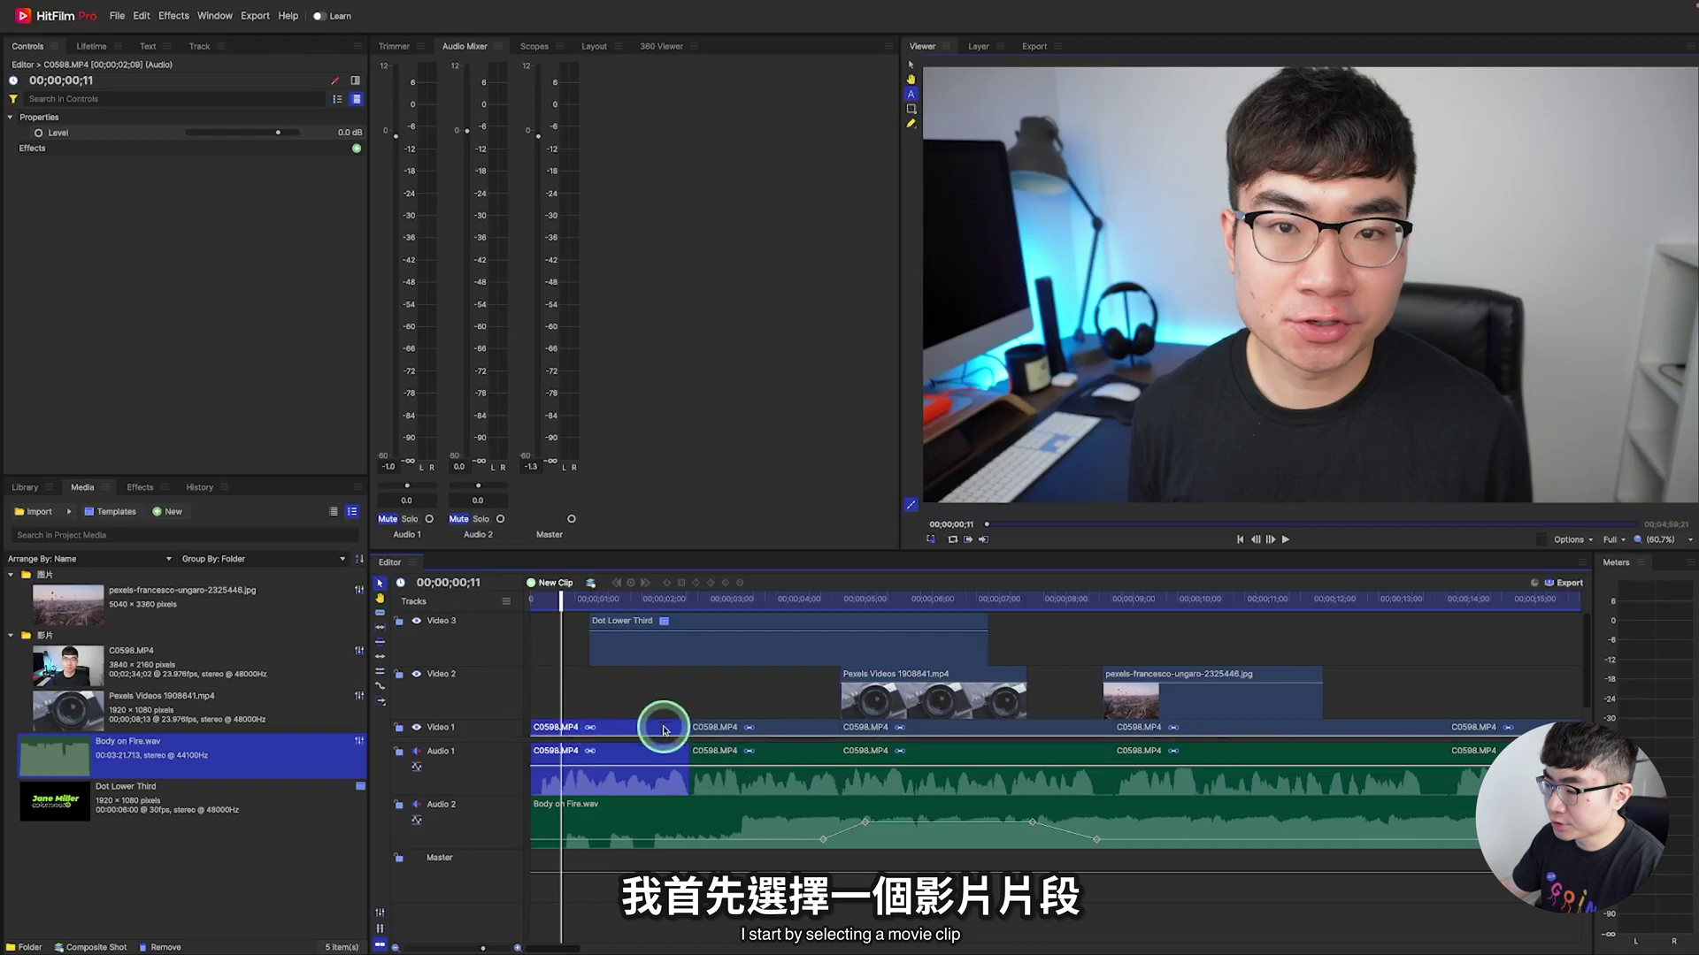
# Apply the Color Temperature effect from the Color Correction group to the first C0598.MP4 video clip.
pyautogui.click(142, 490)
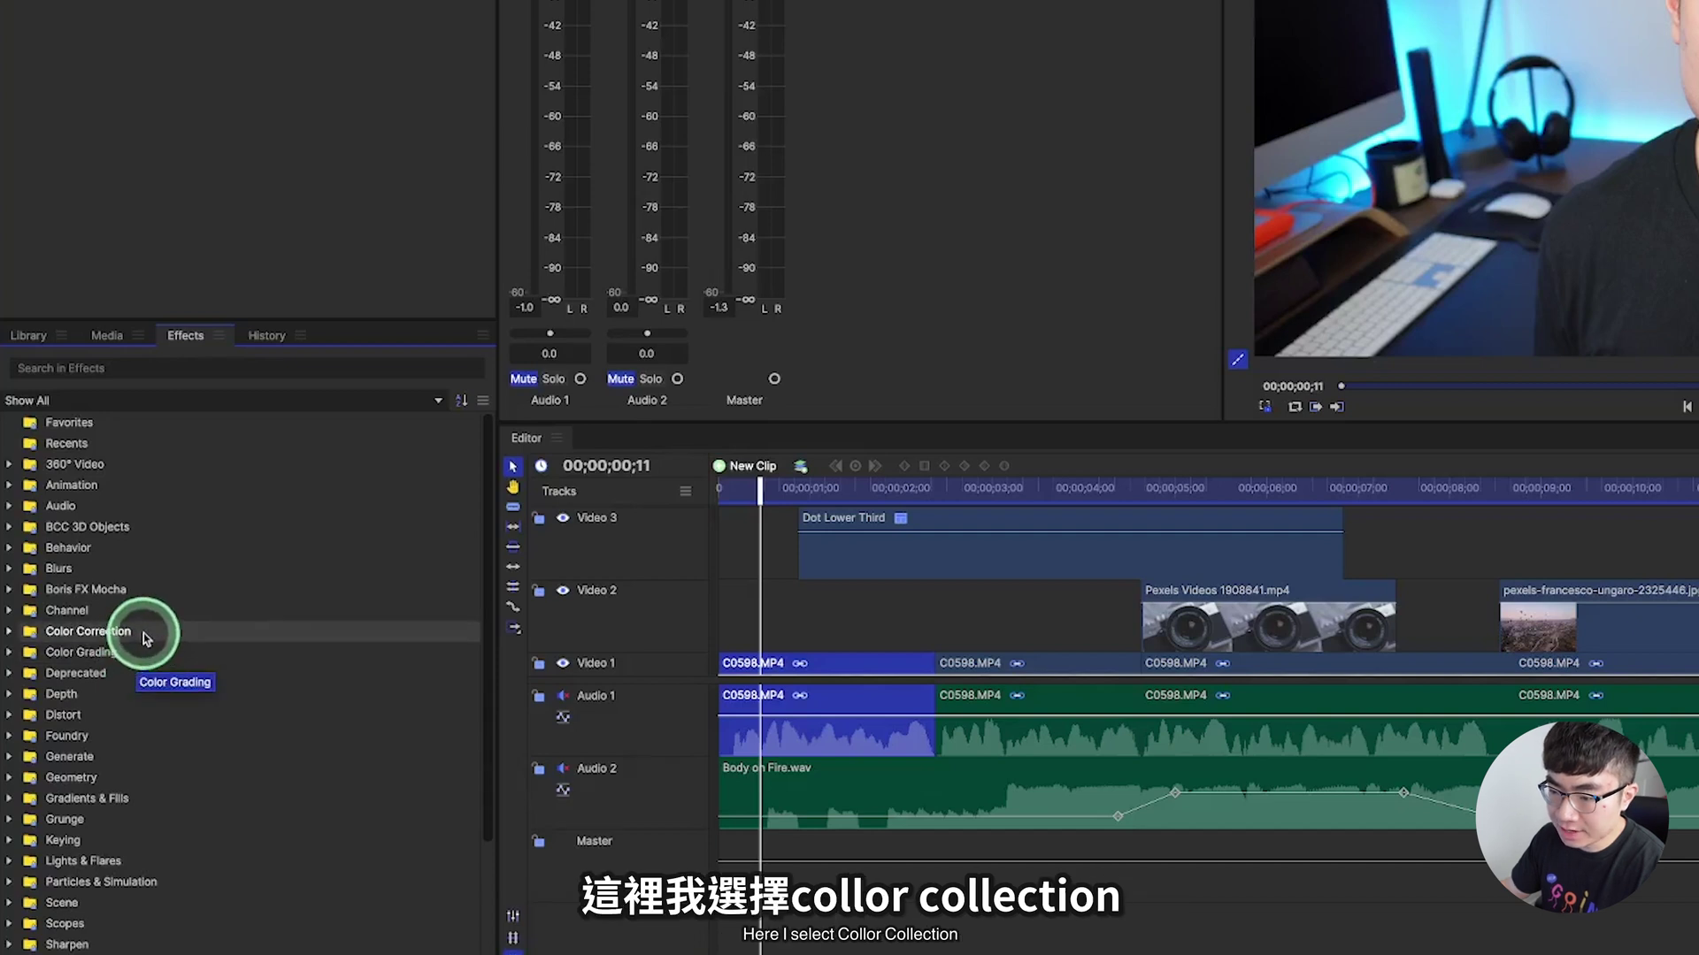
pyautogui.click(144, 632)
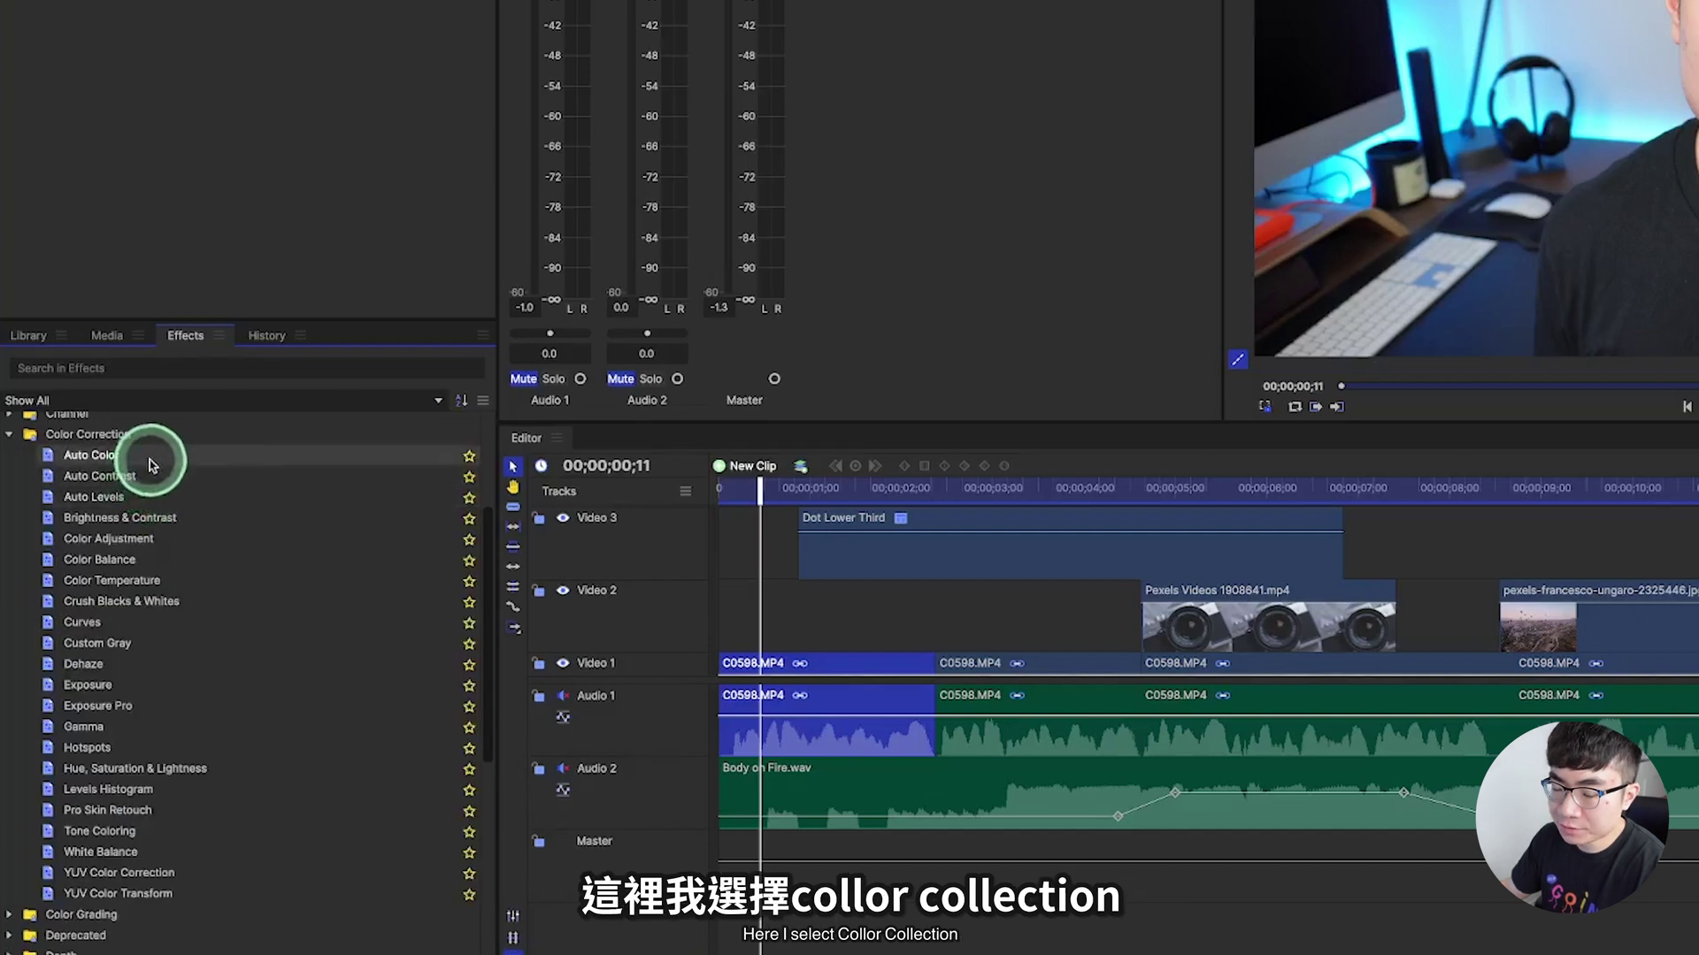
pyautogui.click(199, 581)
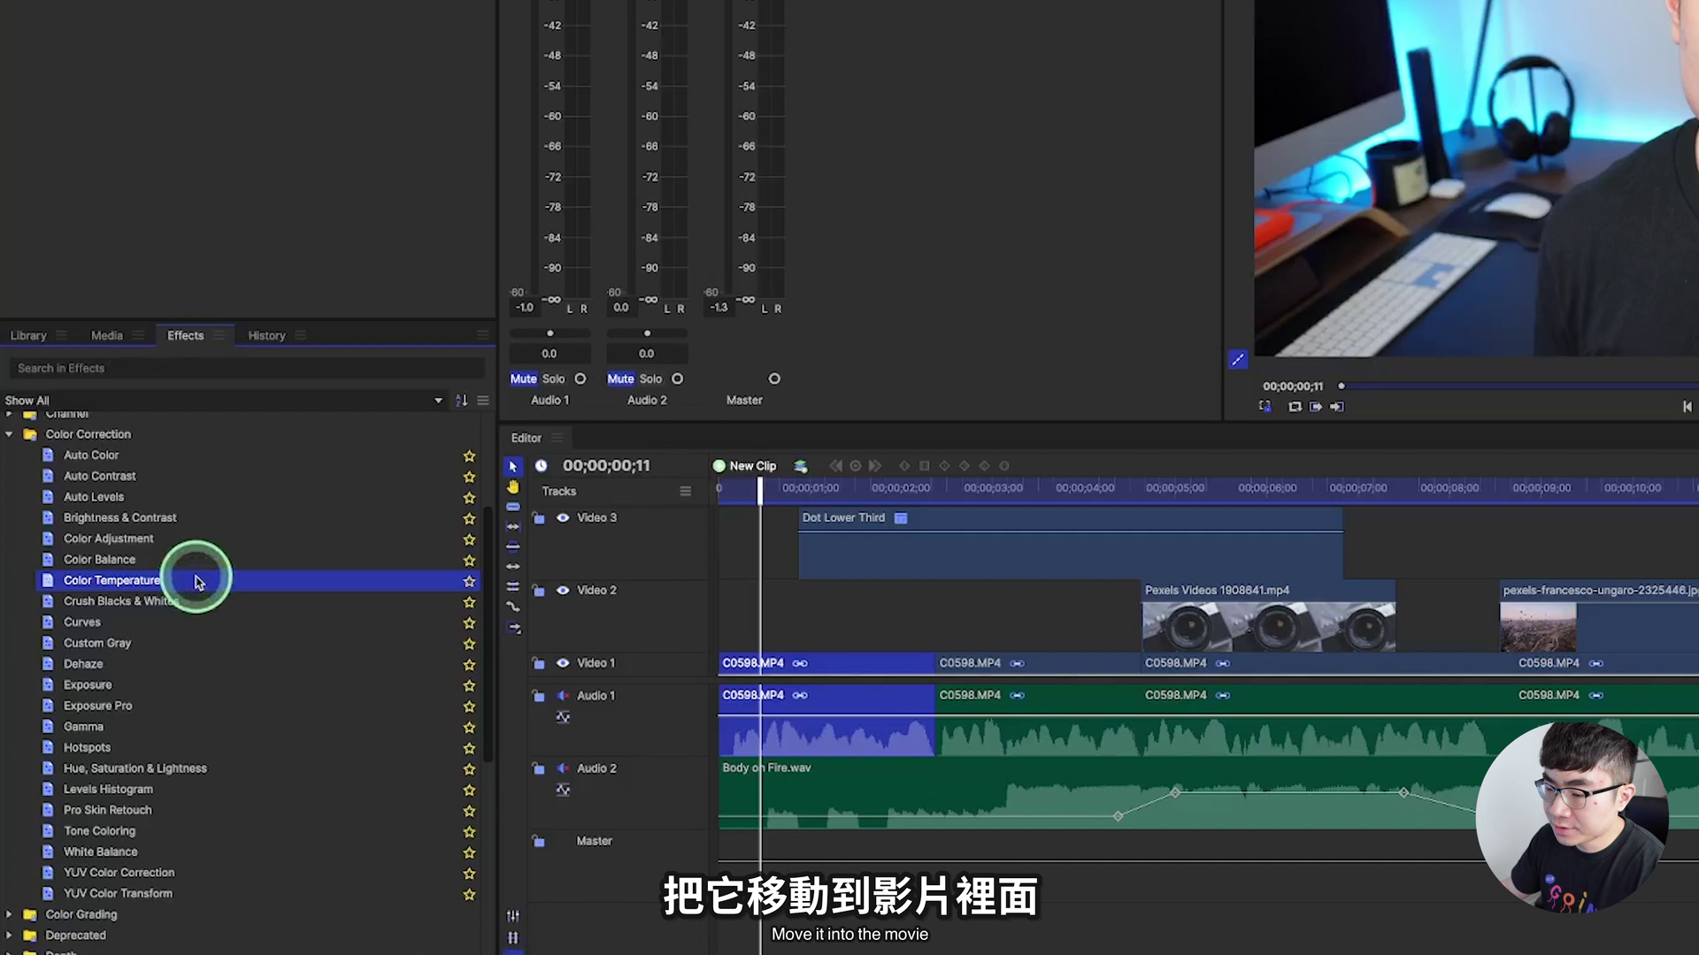
pyautogui.moveTo(198, 581); pyautogui.dragTo(652, 657)
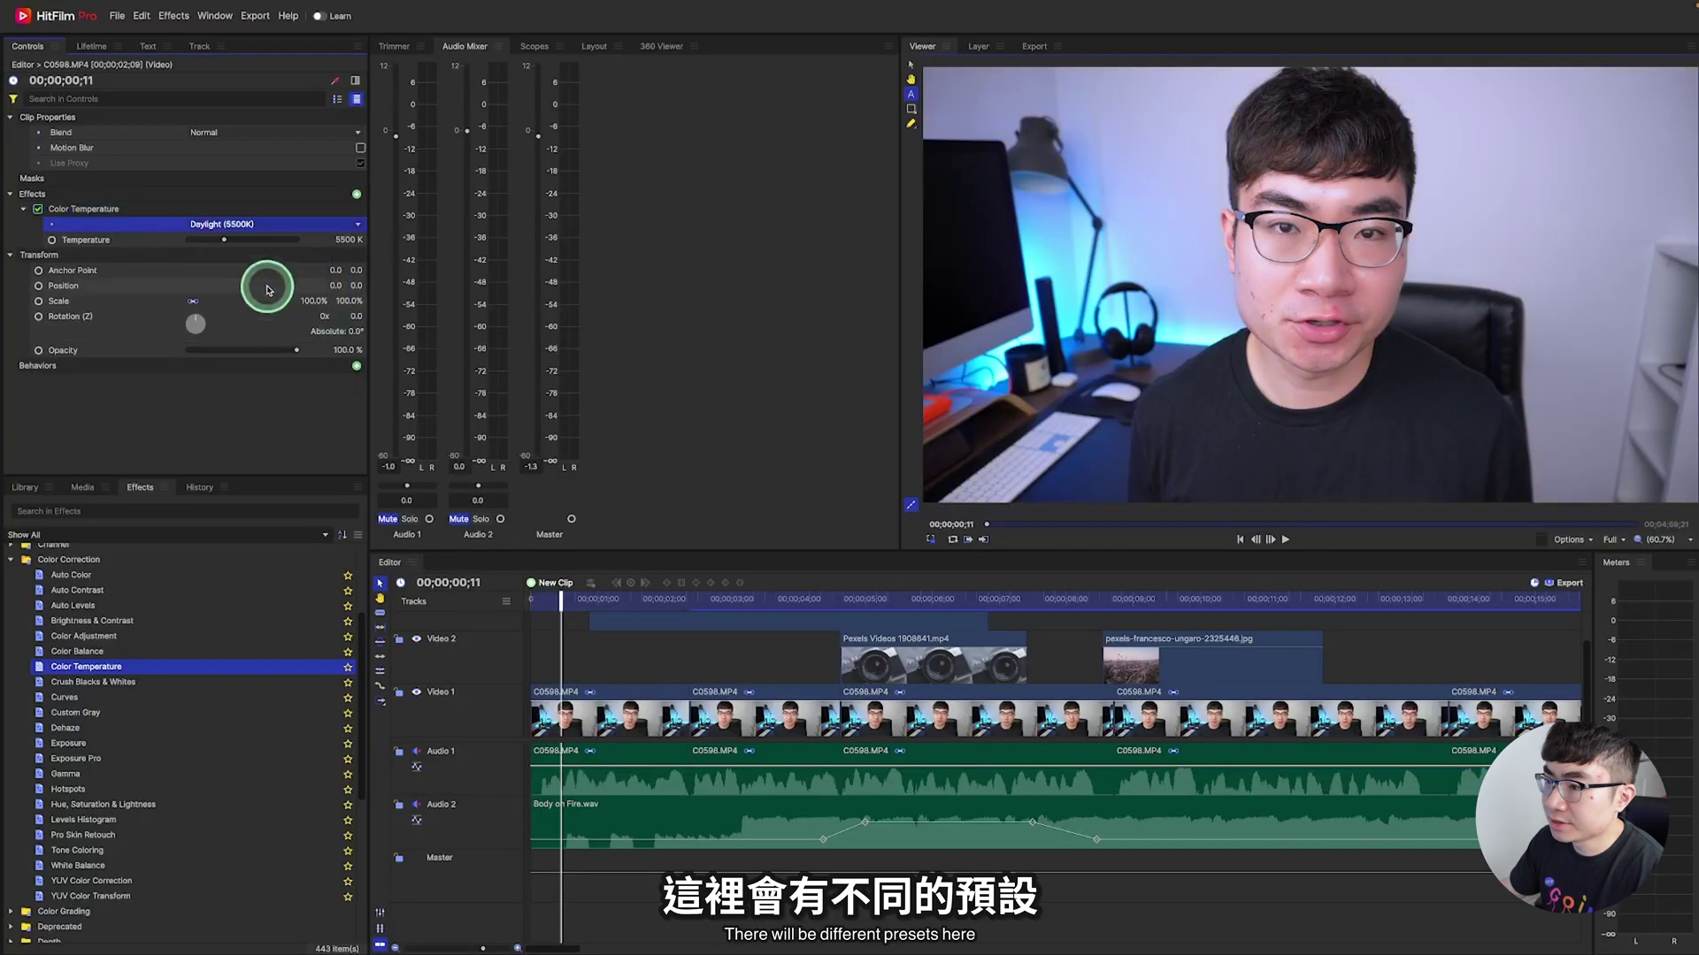
# Try the Candlelight (1920K) preset on the clip's Color Temperature effect.
pyautogui.click(312, 225)
pyautogui.click(258, 256)
pyautogui.click(258, 225)
pyautogui.click(257, 265)
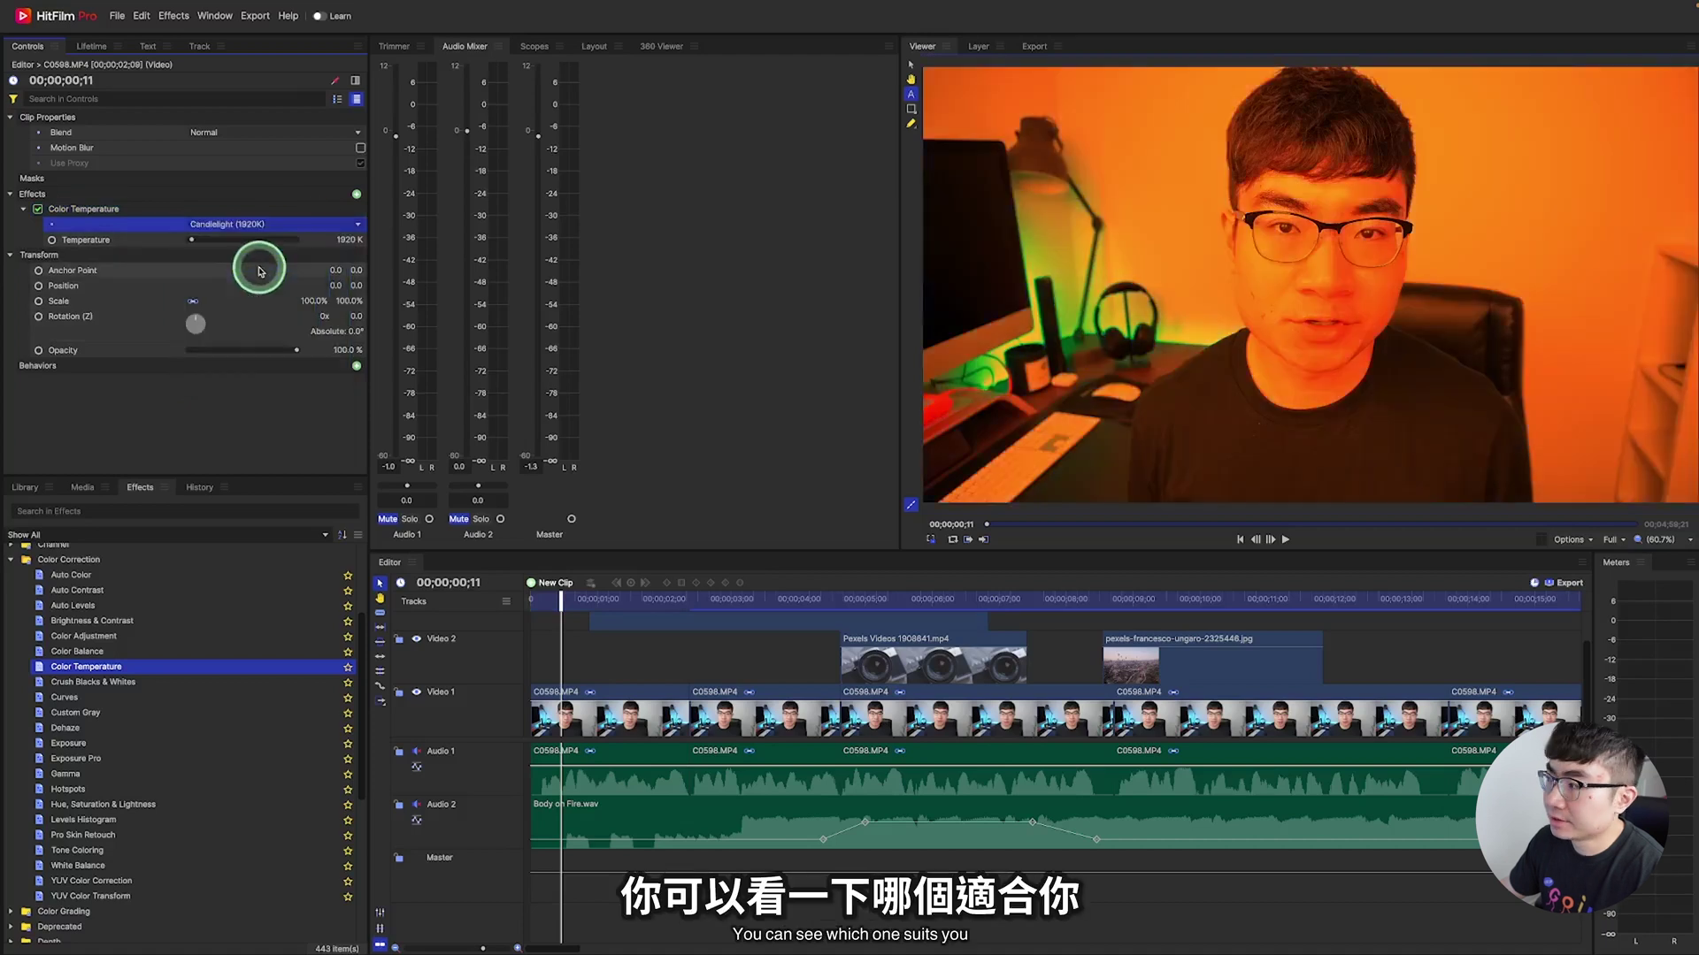
# Set the Color Temperature effect back to the generic Preset option with a custom temperature of 5100 K.
pyautogui.click(319, 228)
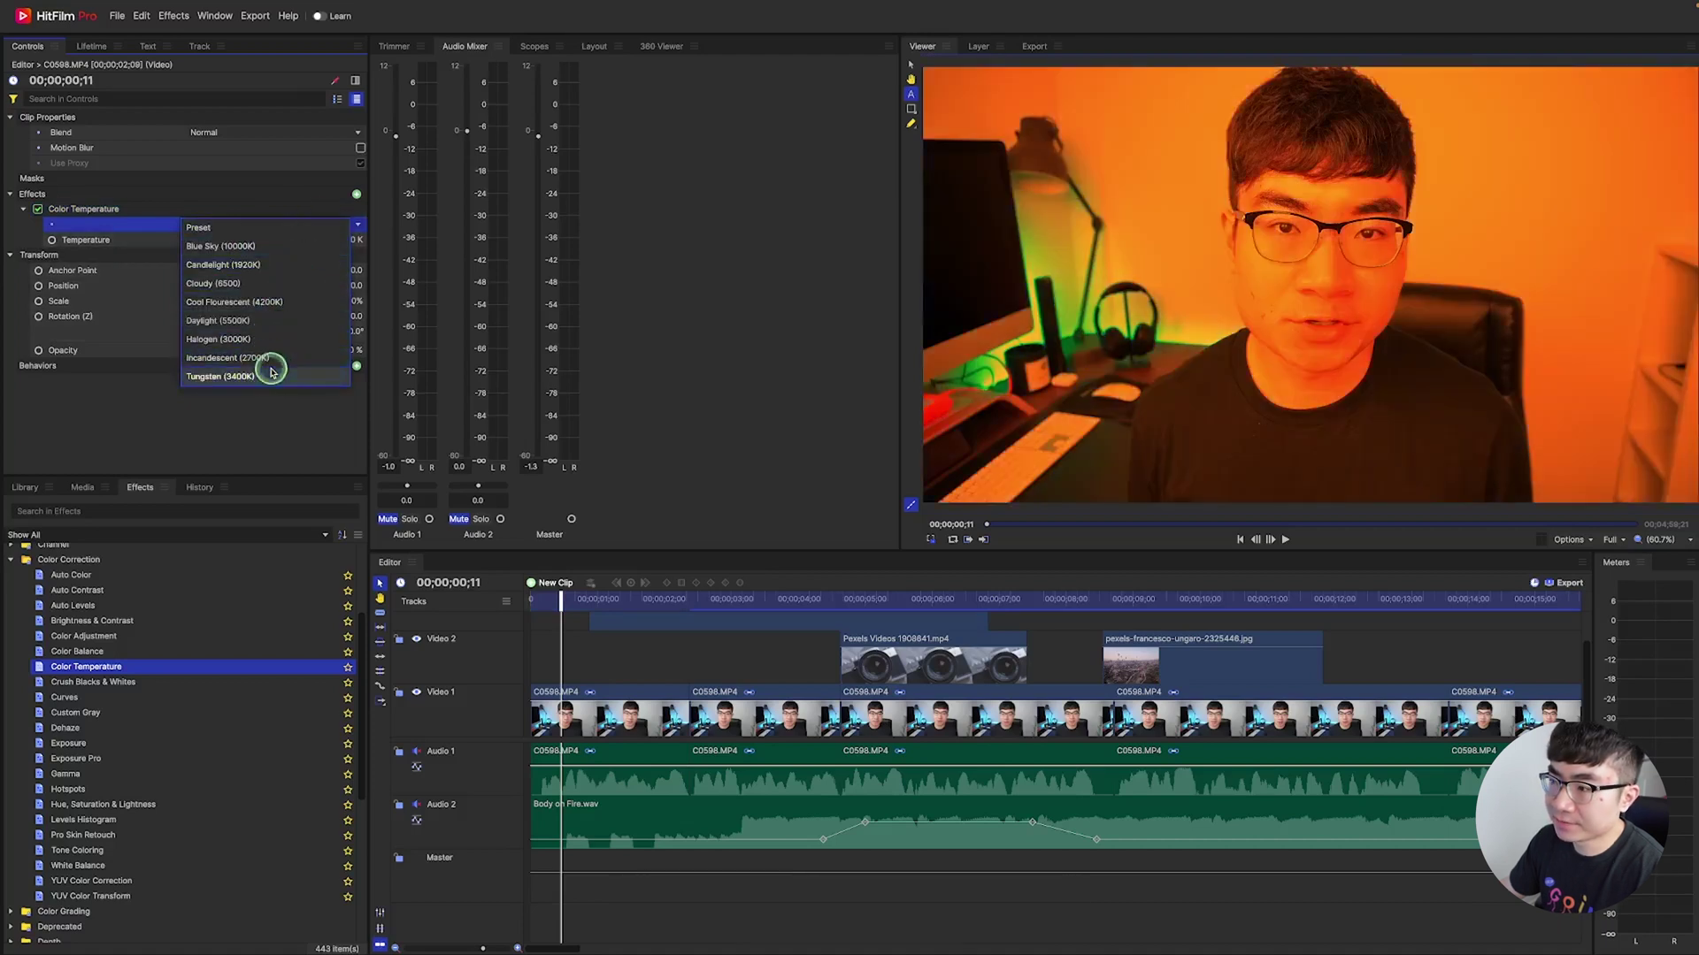
pyautogui.click(190, 227)
pyautogui.moveTo(222, 245)
pyautogui.mouseDown()
pyautogui.moveTo(240, 246)
pyautogui.moveTo(209, 245)
pyautogui.mouseUp()
# Apply the Hue, Saturation & Lightness effect to the same clip and set its master saturation to -18.0.
pyautogui.scroll(-4, 124, 660)
pyautogui.click(124, 657)
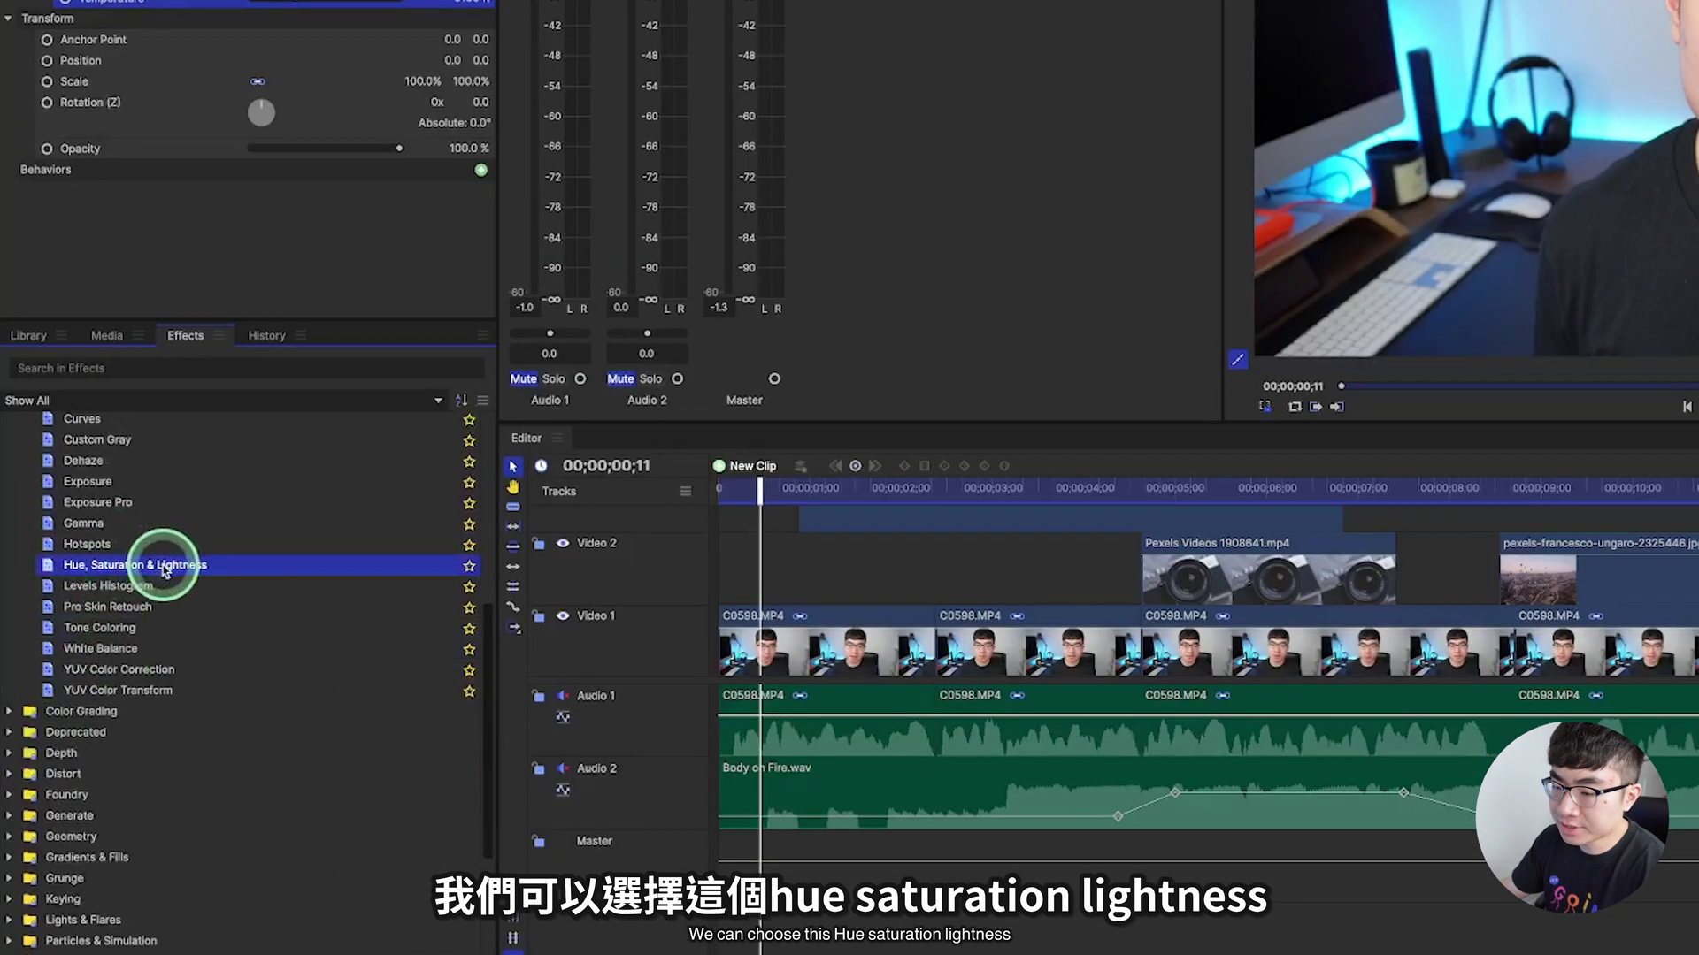
pyautogui.moveTo(163, 572); pyautogui.dragTo(187, 8)
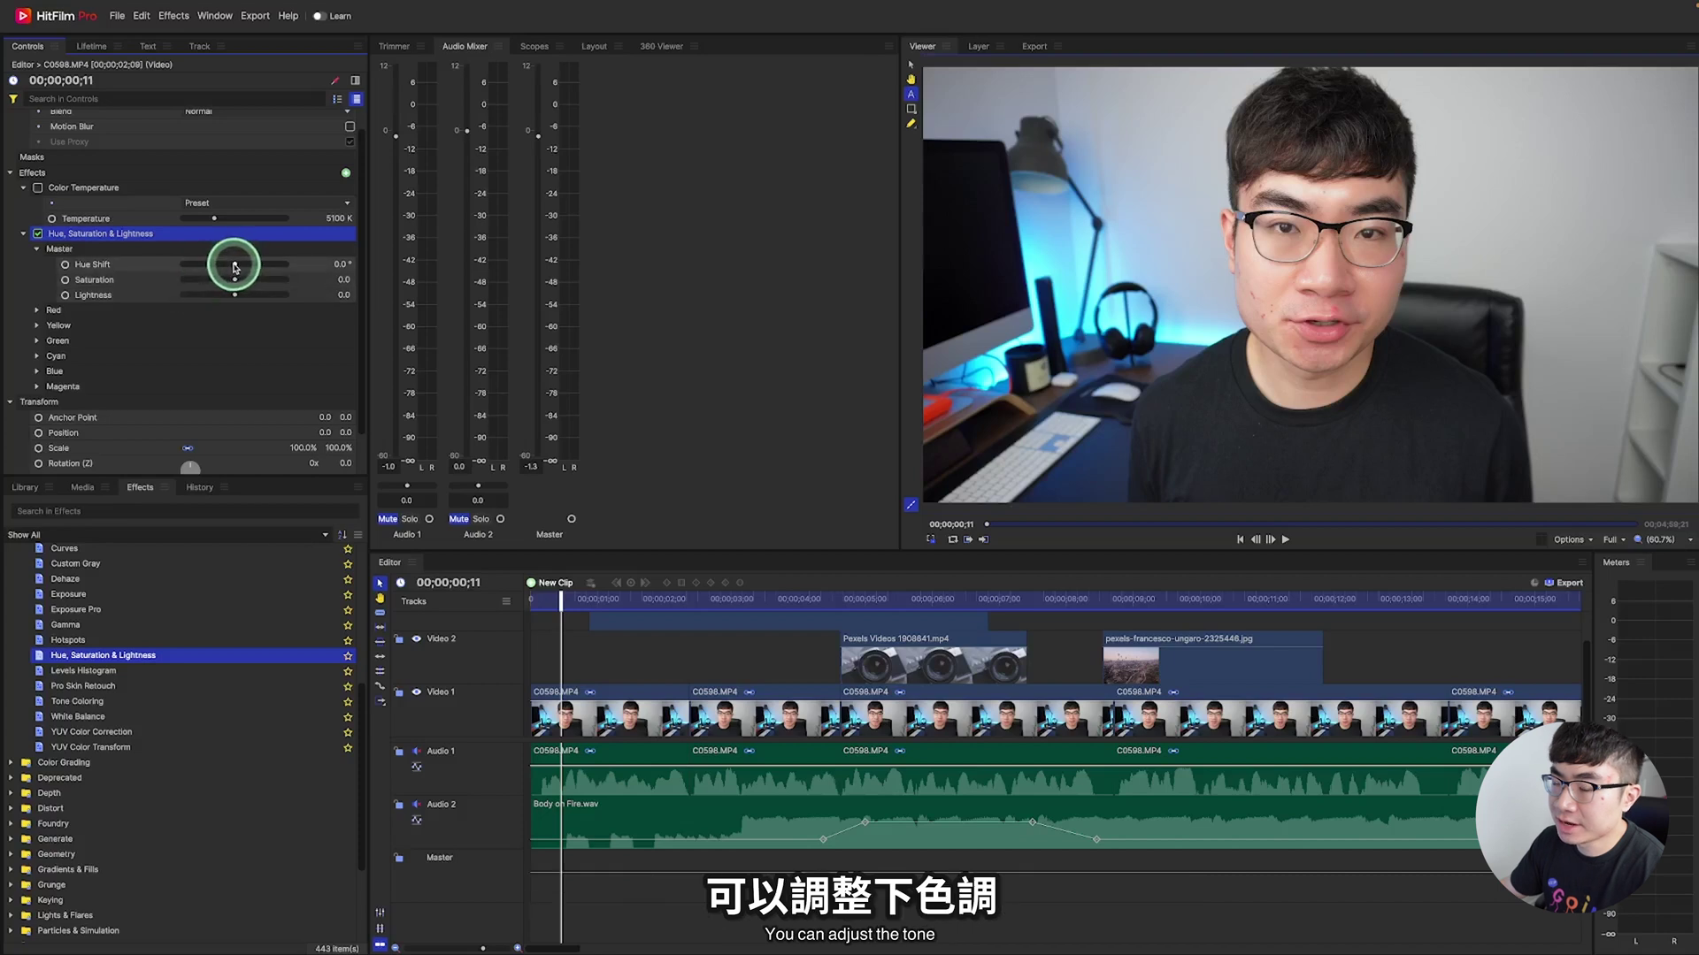
pyautogui.moveTo(235, 280); pyautogui.dragTo(231, 289)
# Try to remove the Hue, Saturation & Lightness effect from the clip.
pyautogui.click(117, 233)
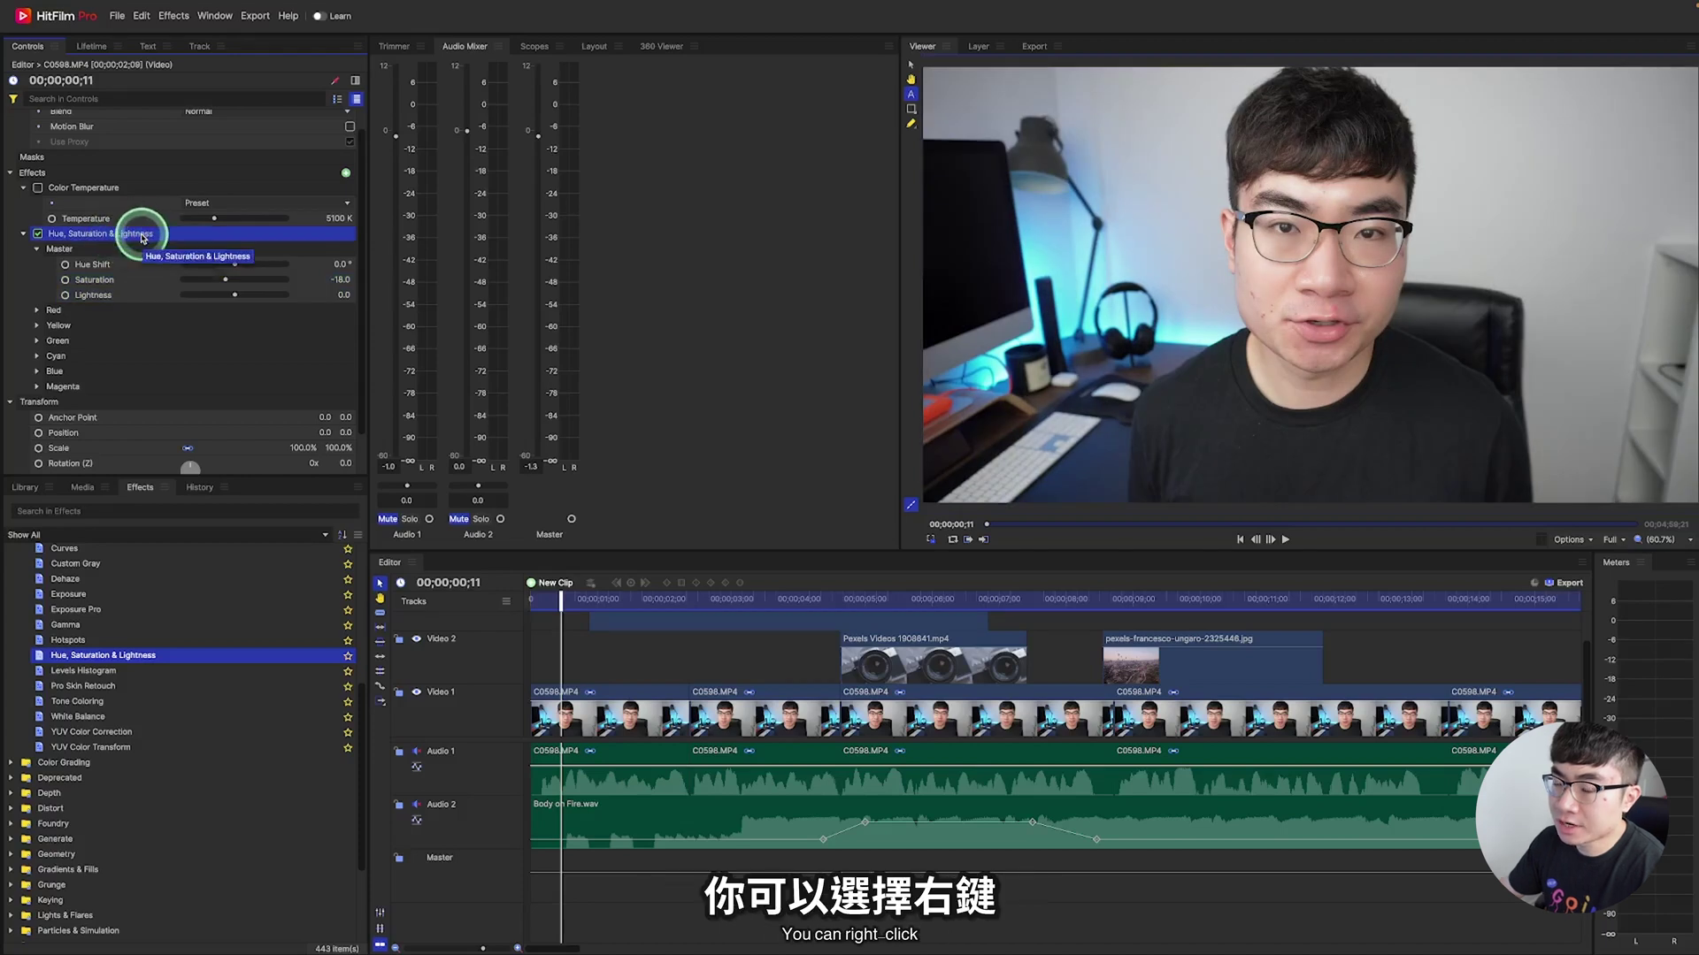
pyautogui.rightClick(132, 237)
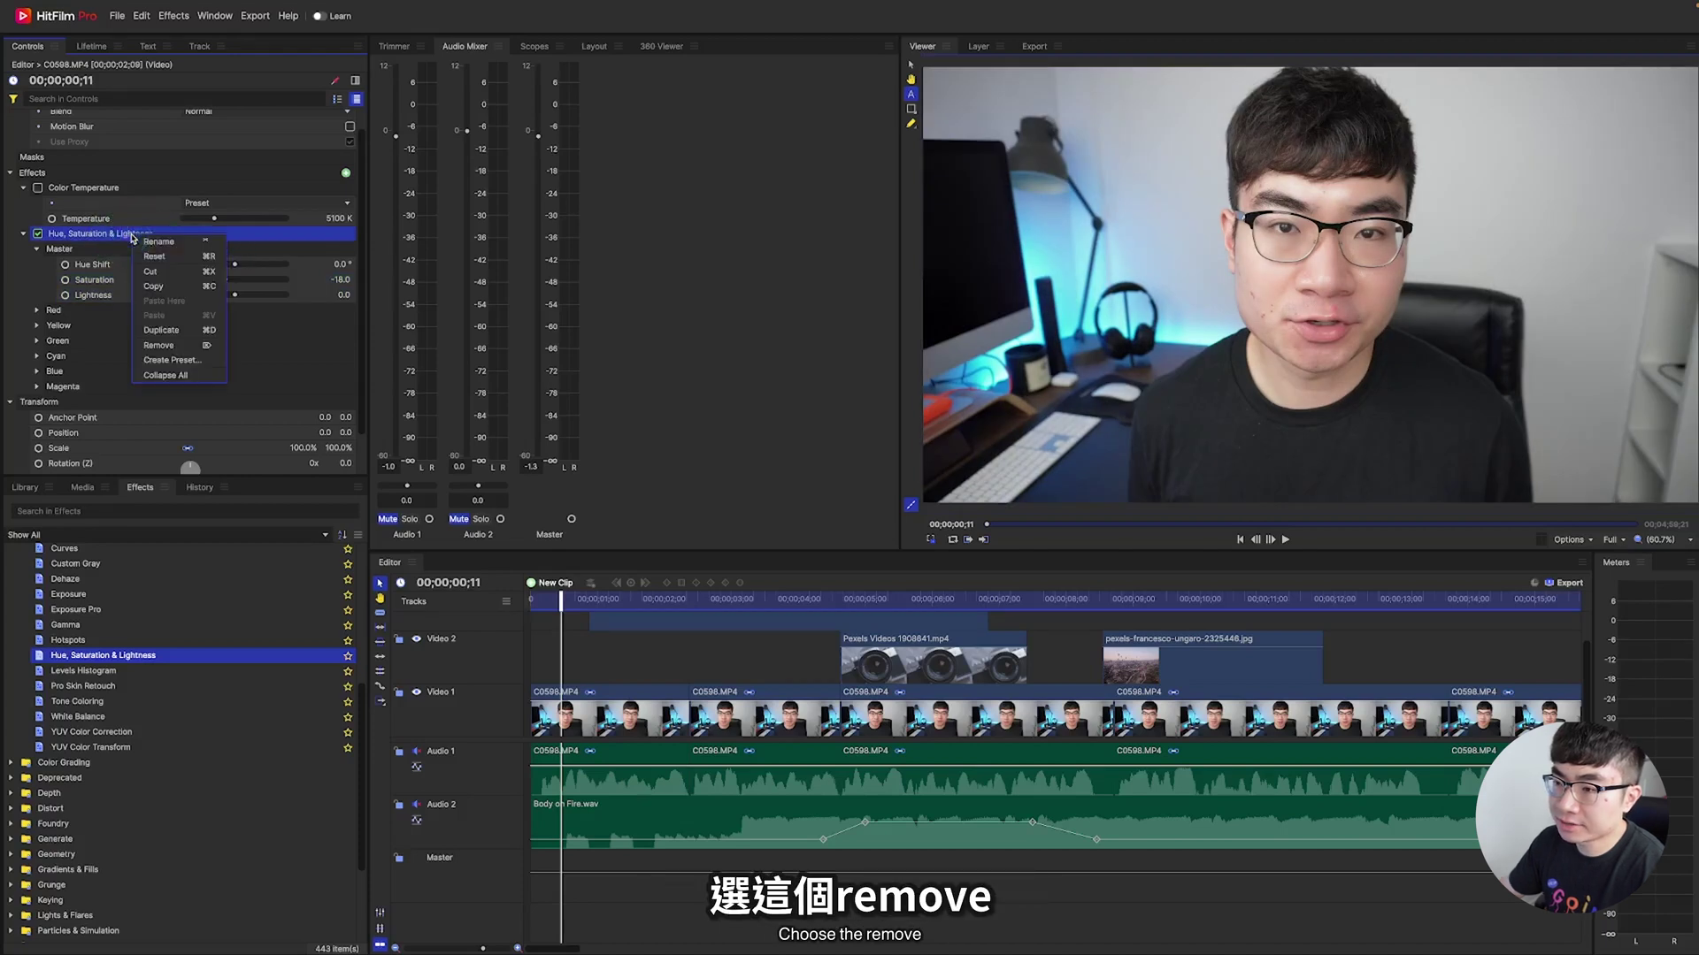
pyautogui.click(207, 349)
# Copy the color-adjusted first C0598.MP4 clip on Video 1.
pyautogui.click(605, 656)
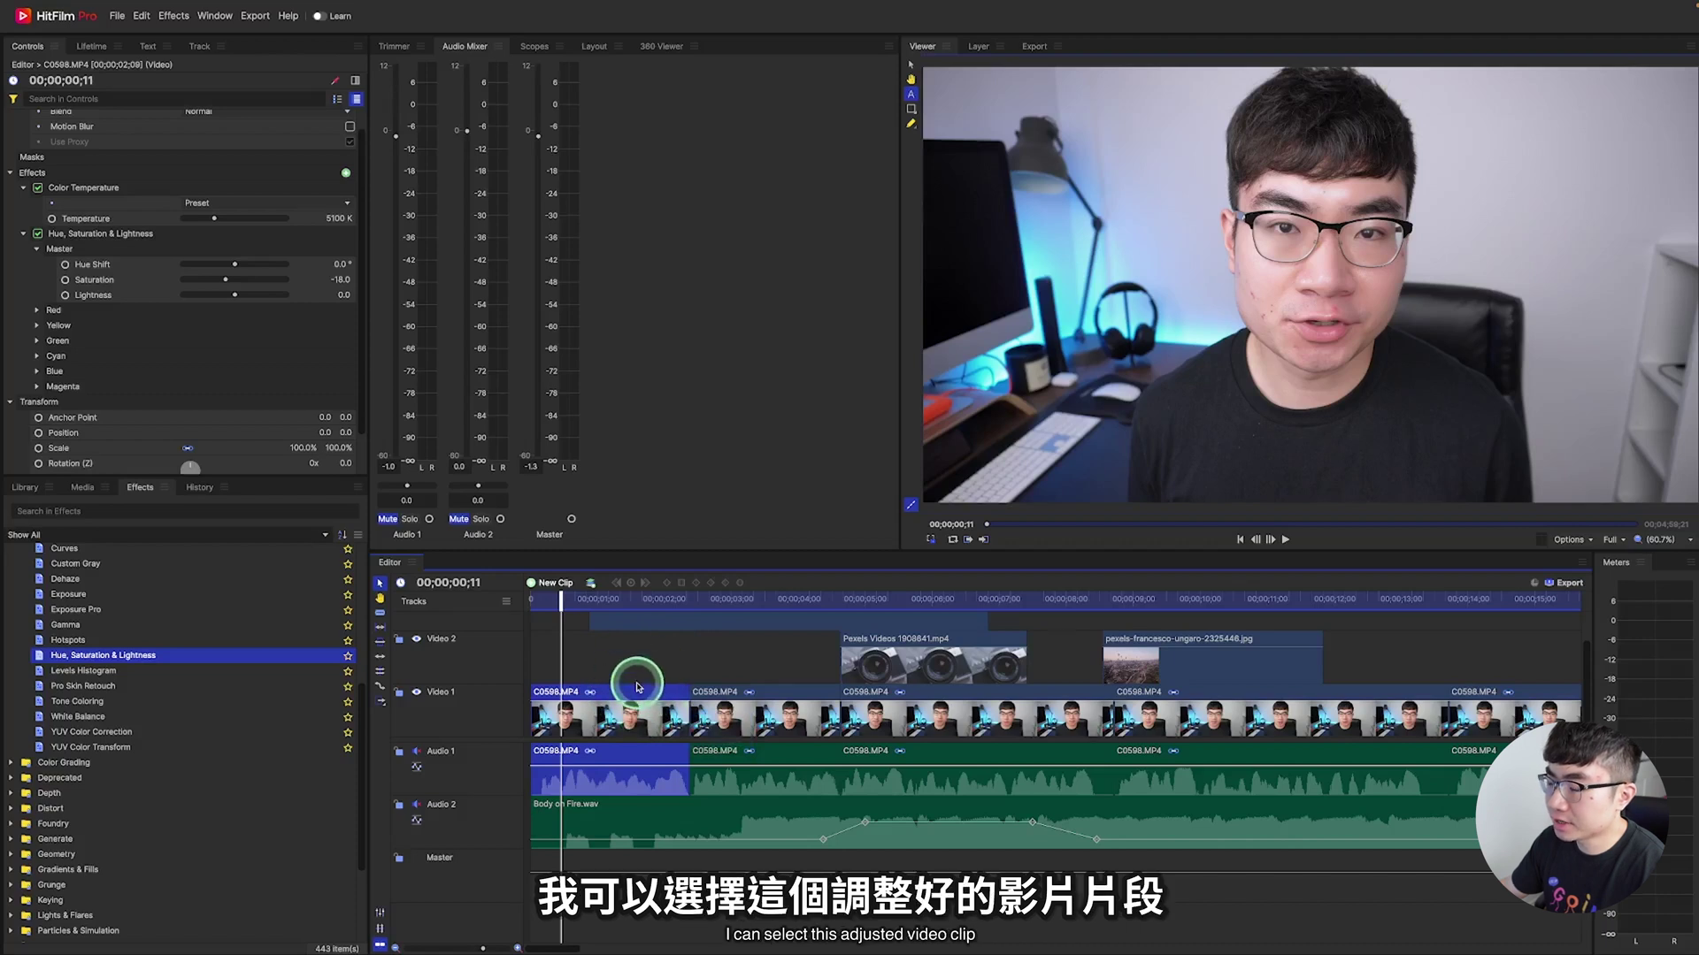
pyautogui.click(145, 19)
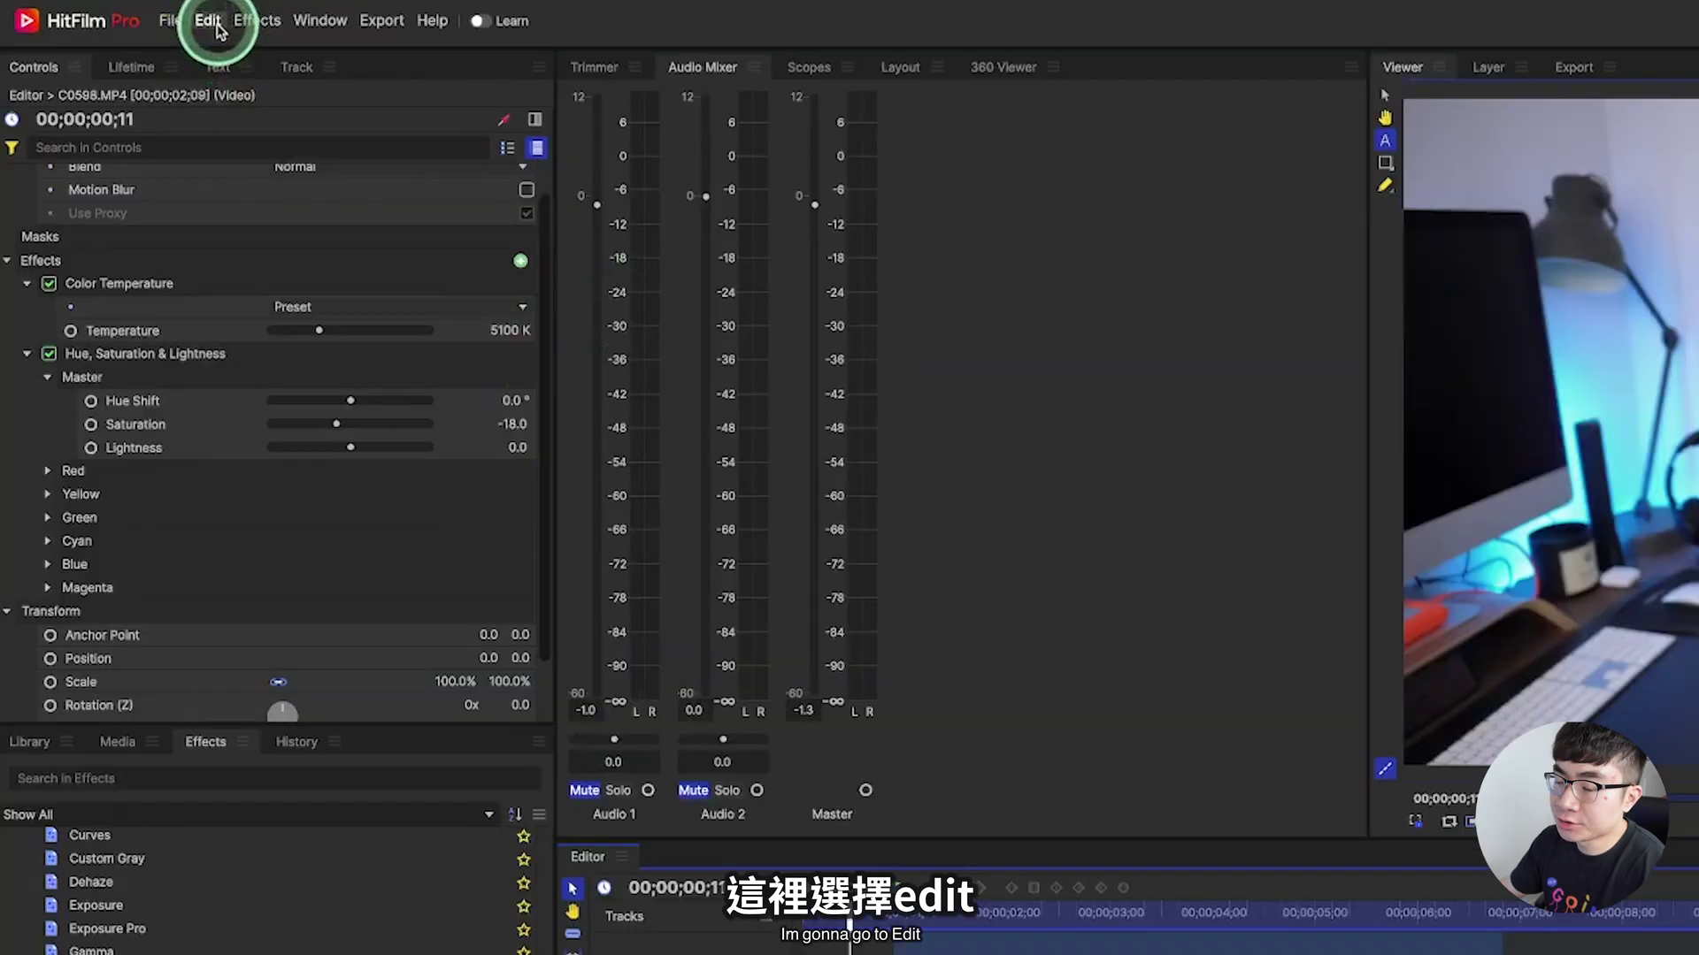
pyautogui.click(254, 157)
# Paste the copied Color Temperature and Hue, Saturation & Lightness effects onto all the remaining C0598.MP4 clips on Video 1 and preview the result.
pyautogui.click(907, 677)
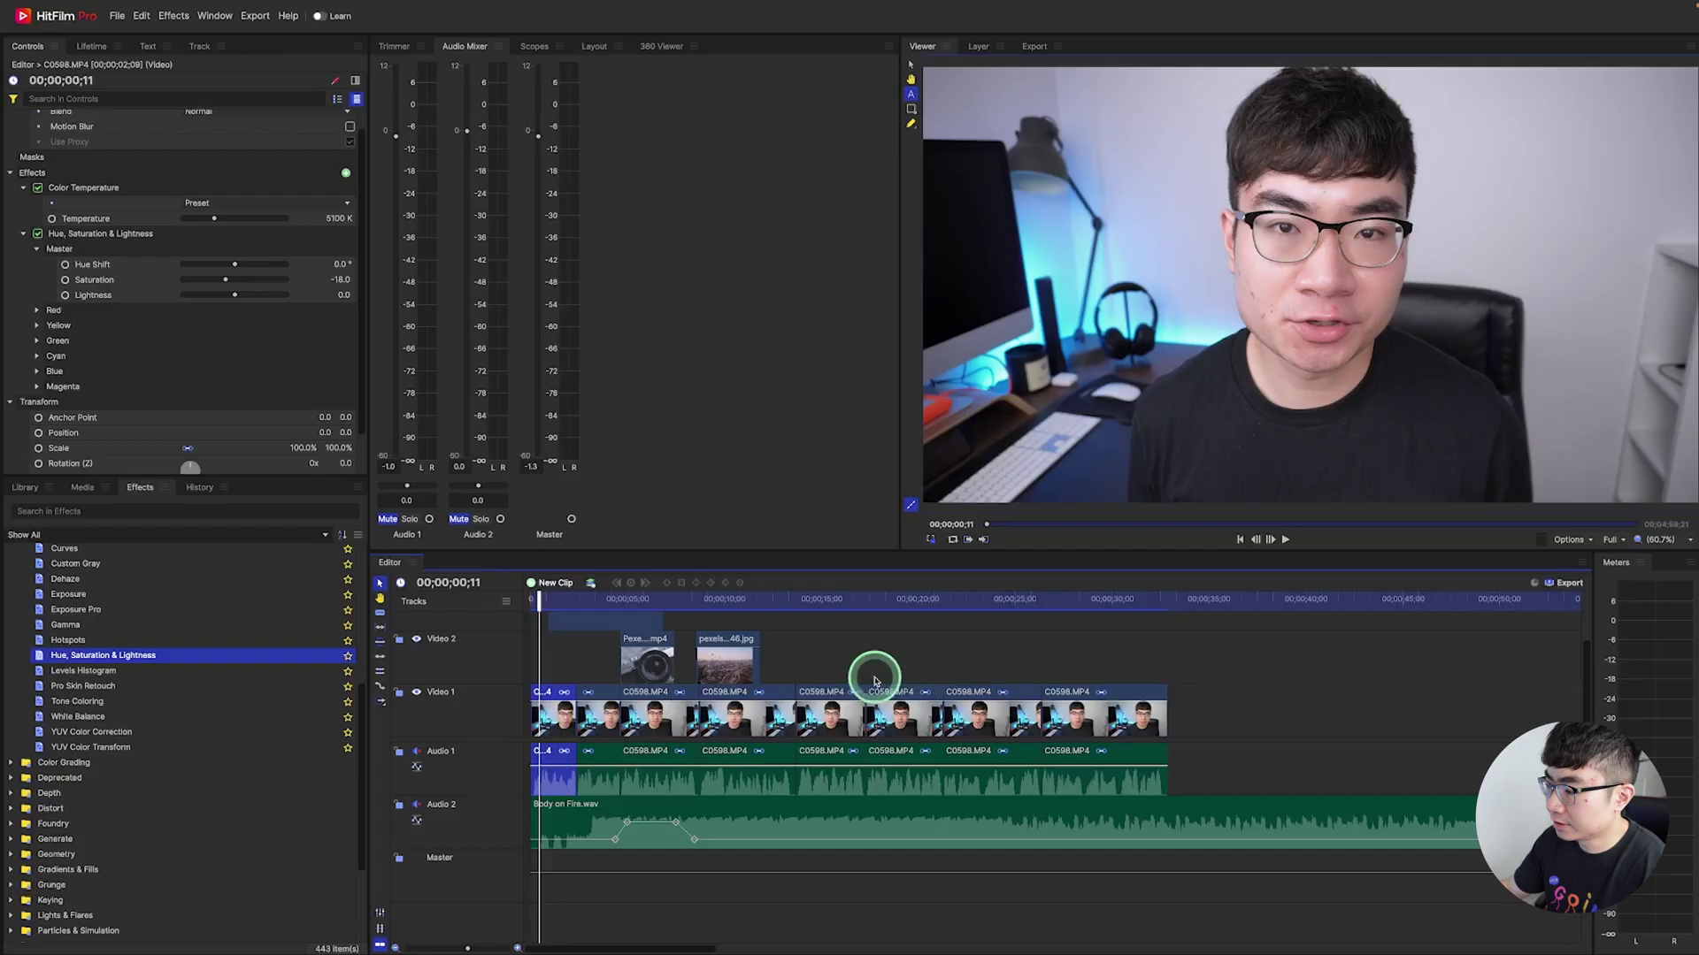
pyautogui.click(978, 690)
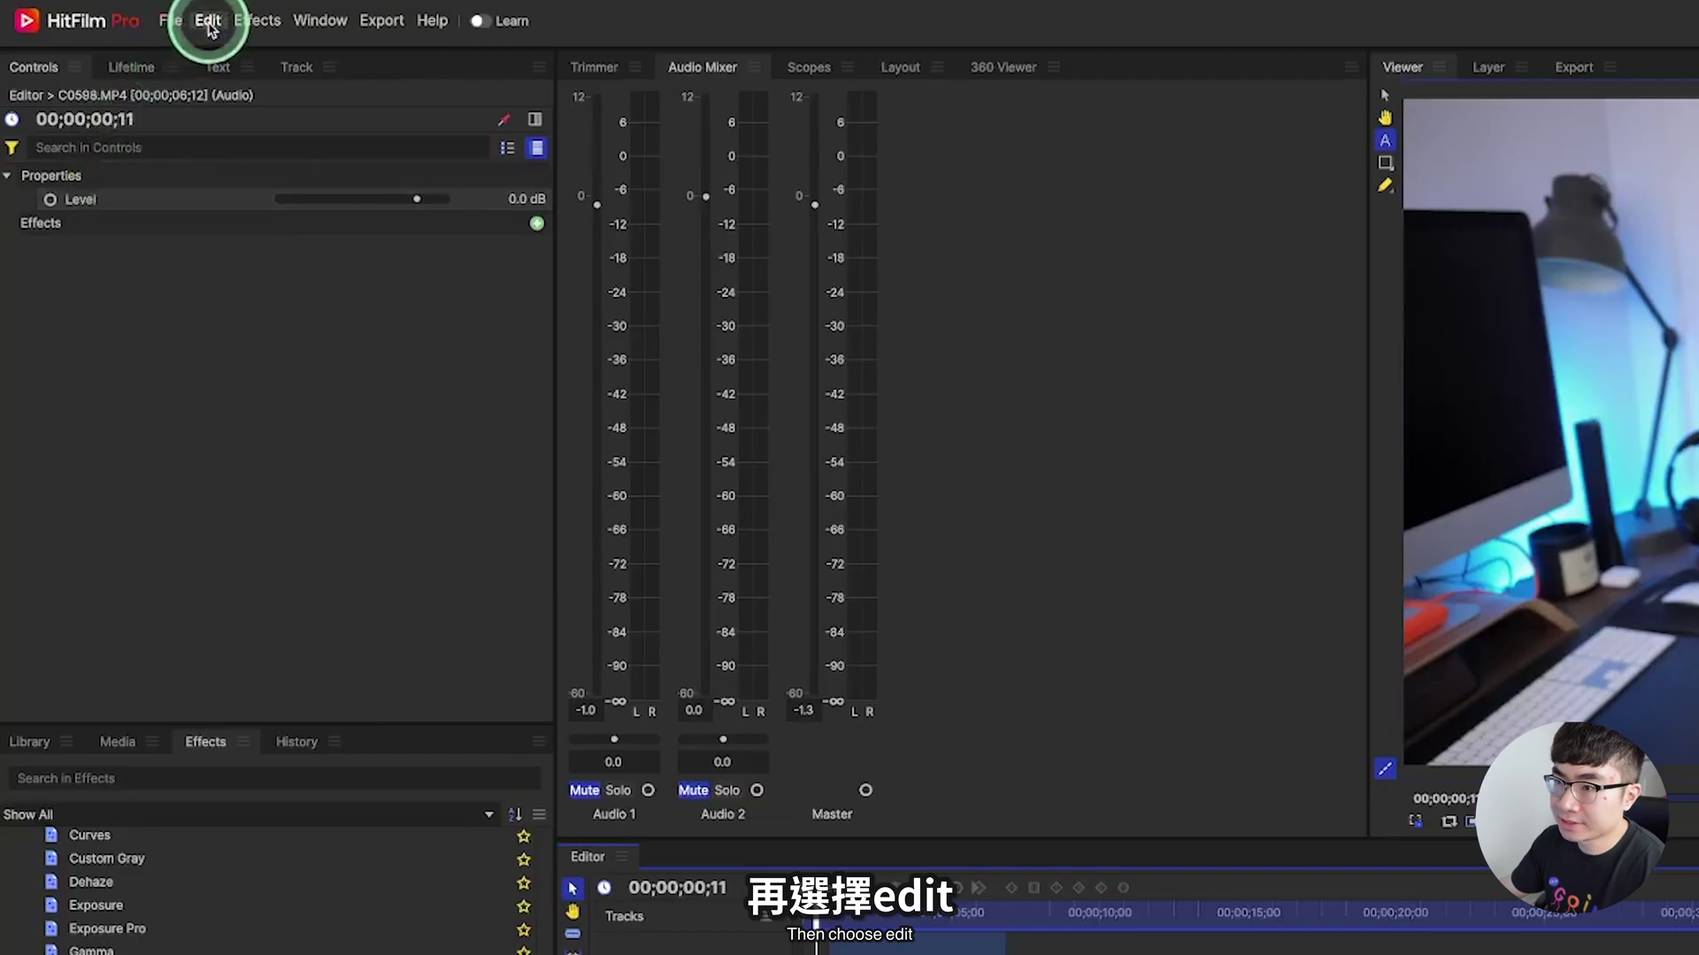
pyautogui.click(208, 21)
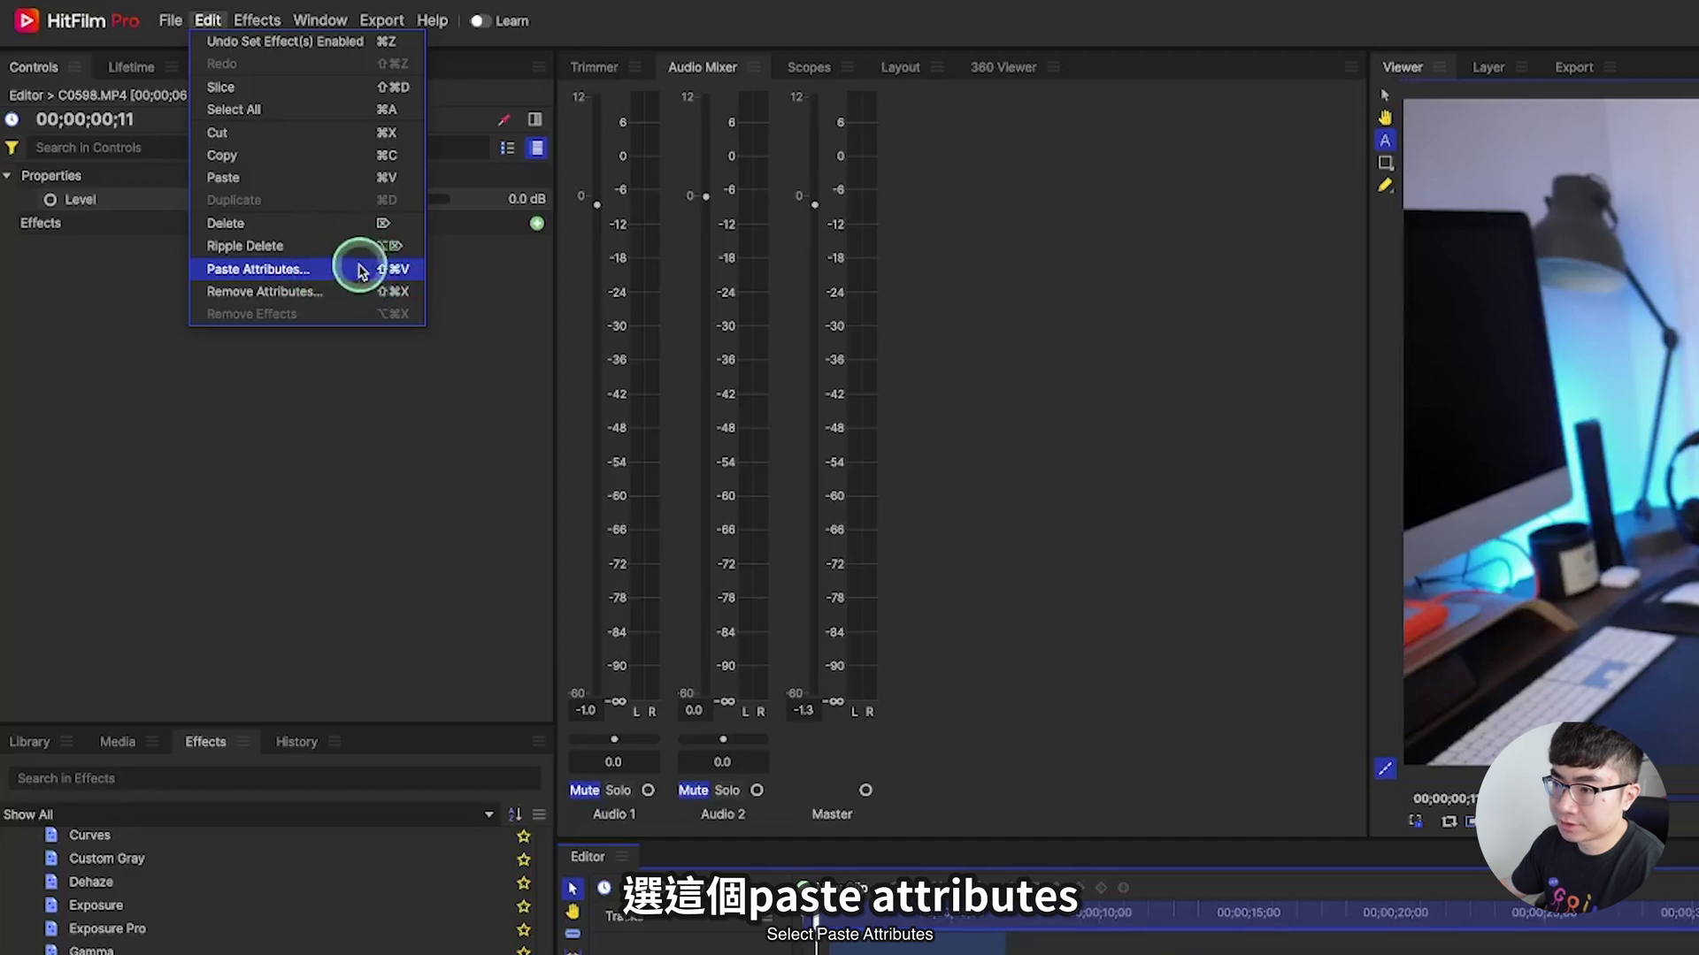
pyautogui.click(361, 270)
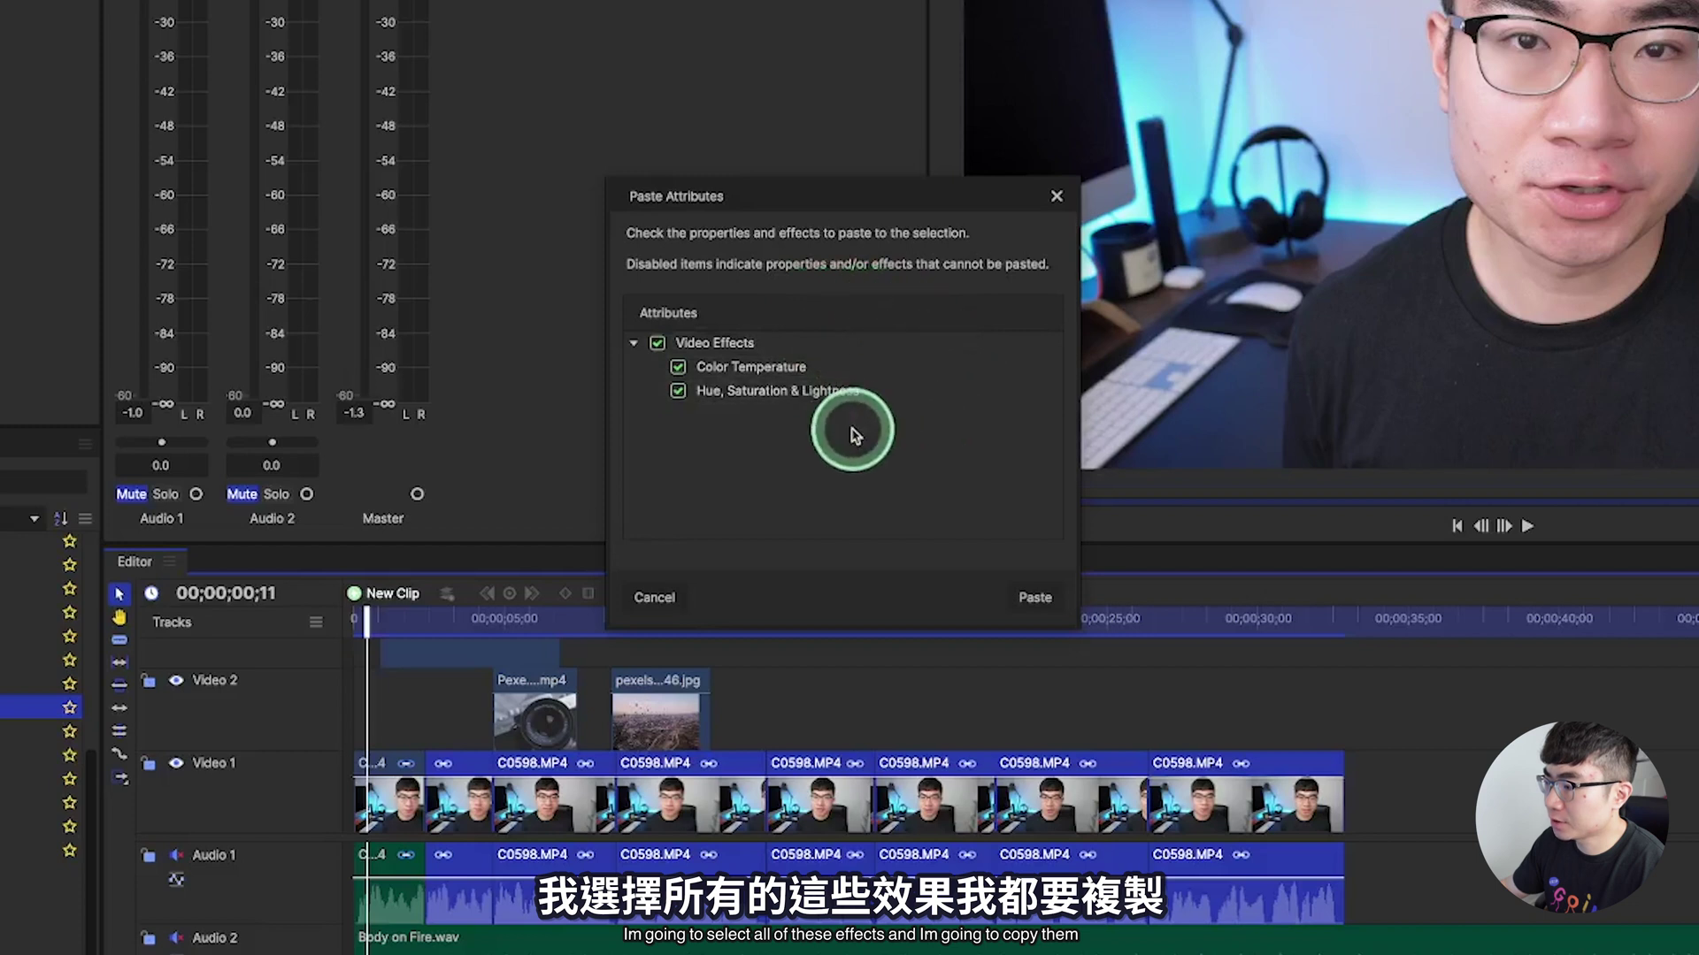
pyautogui.click(1035, 598)
pyautogui.moveTo(588, 599); pyautogui.dragTo(790, 611)
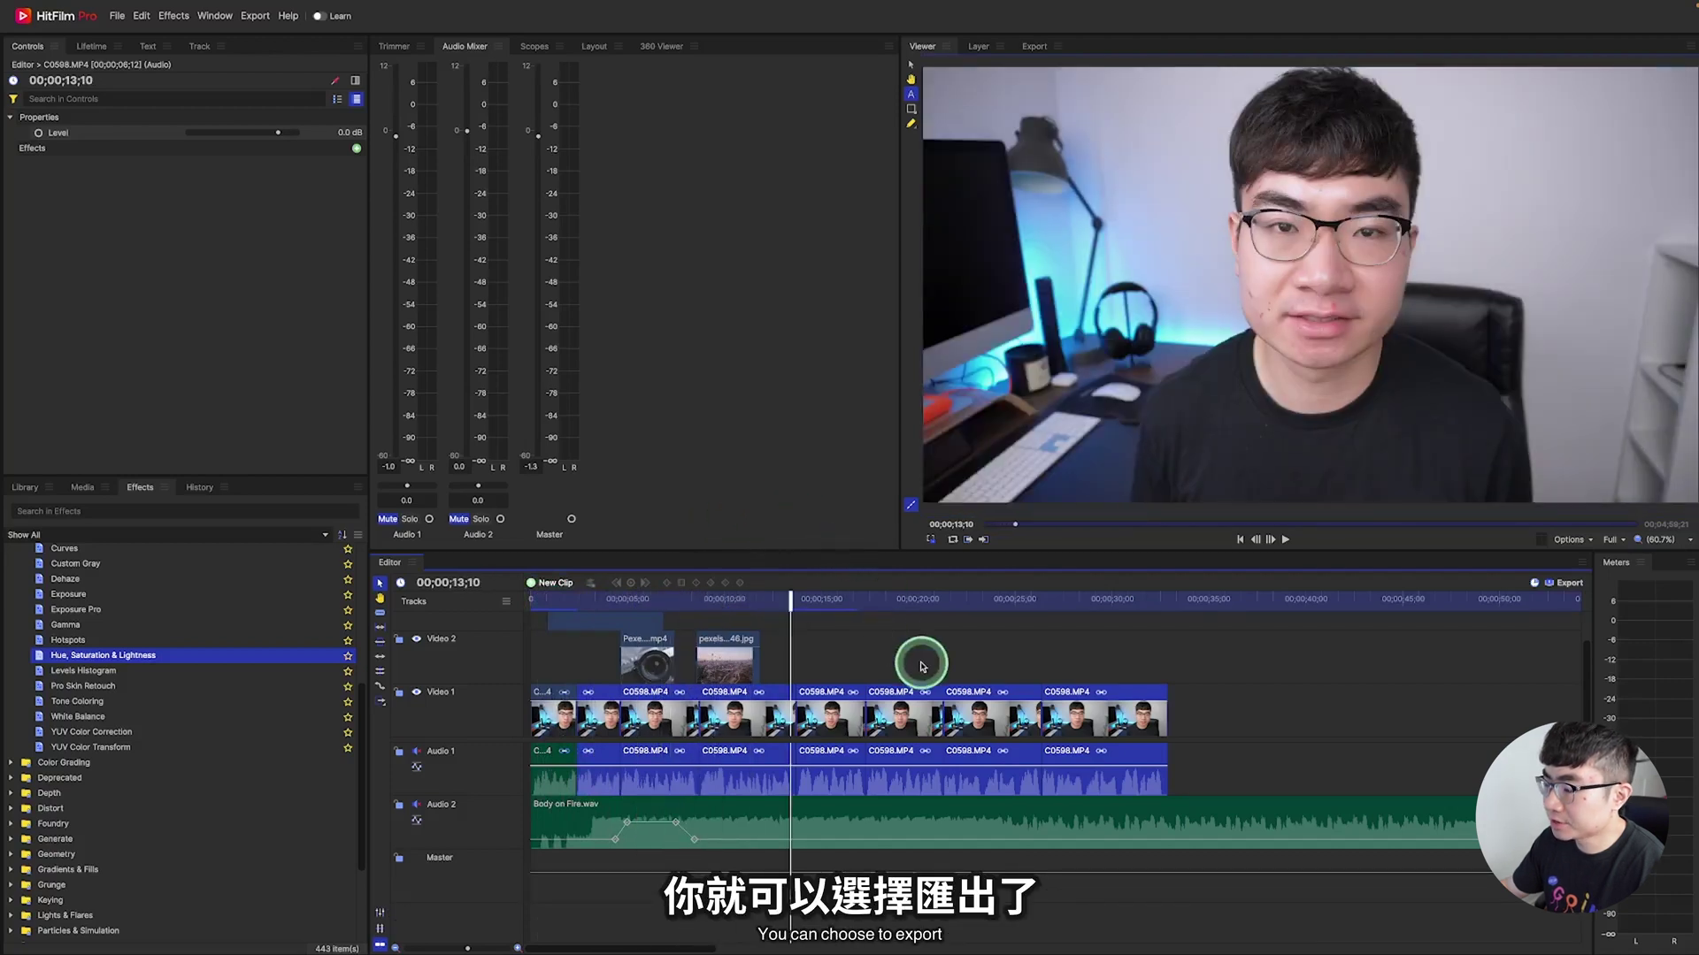
pyautogui.press('space')
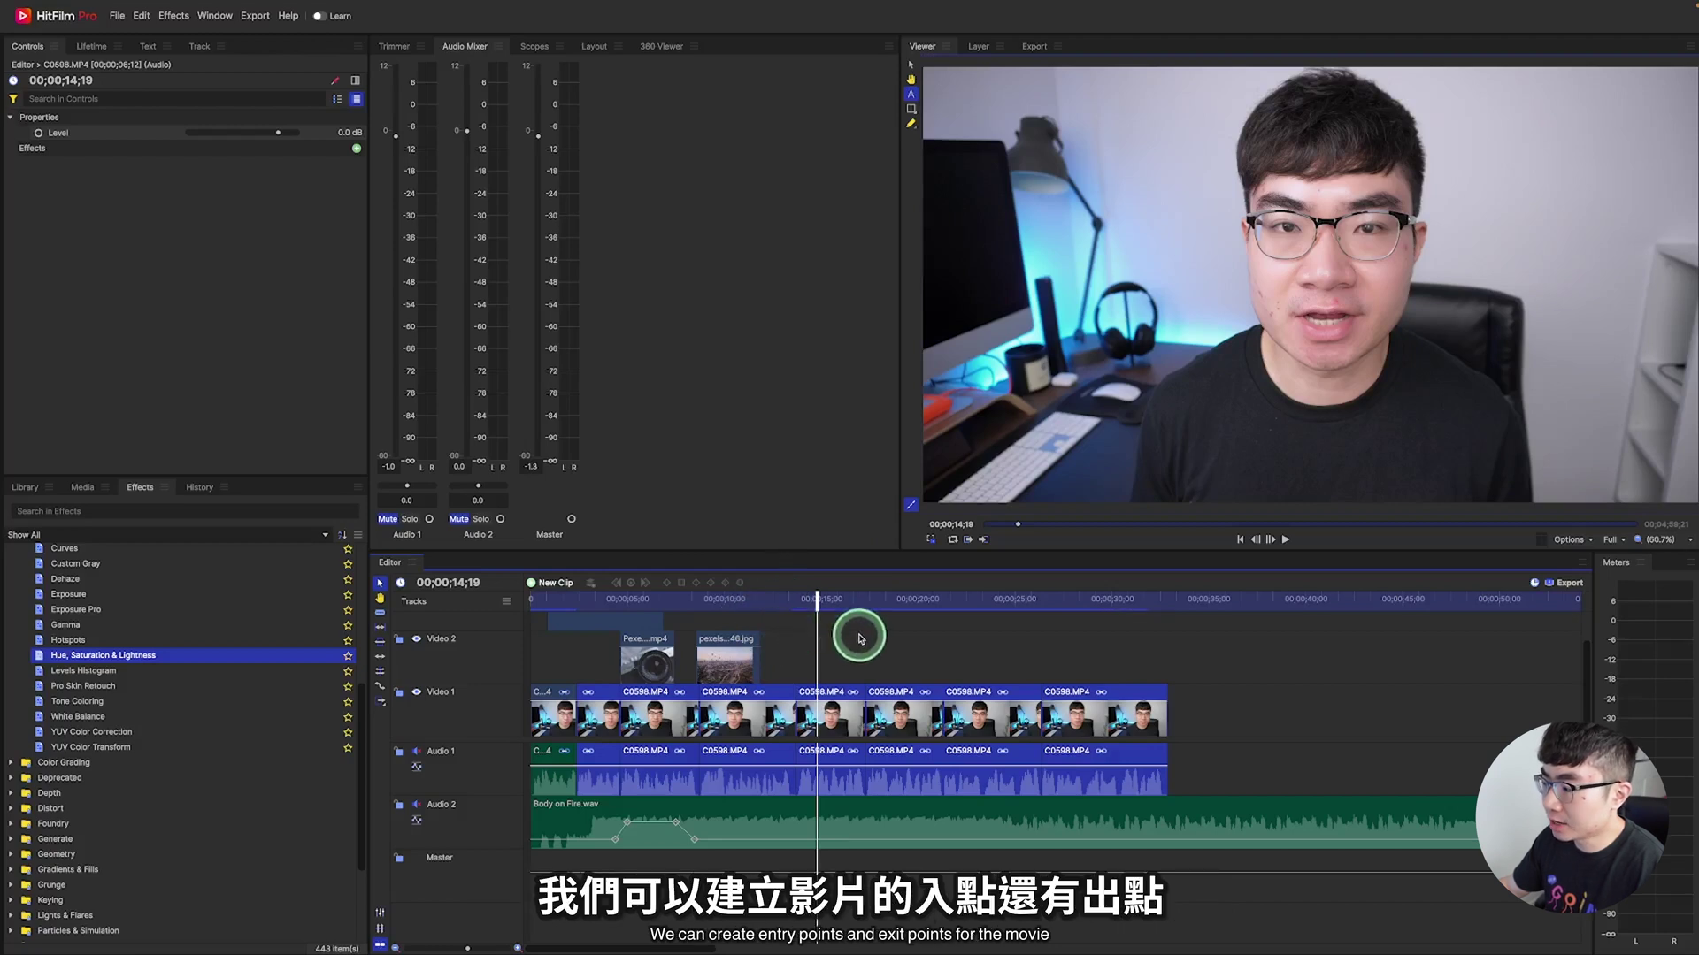
# Mark the in-to-out area from the timeline's start to the last clip's end at 00;00;32;20 and add that area to the export queue.
pyautogui.moveTo(815, 599); pyautogui.dragTo(534, 603)
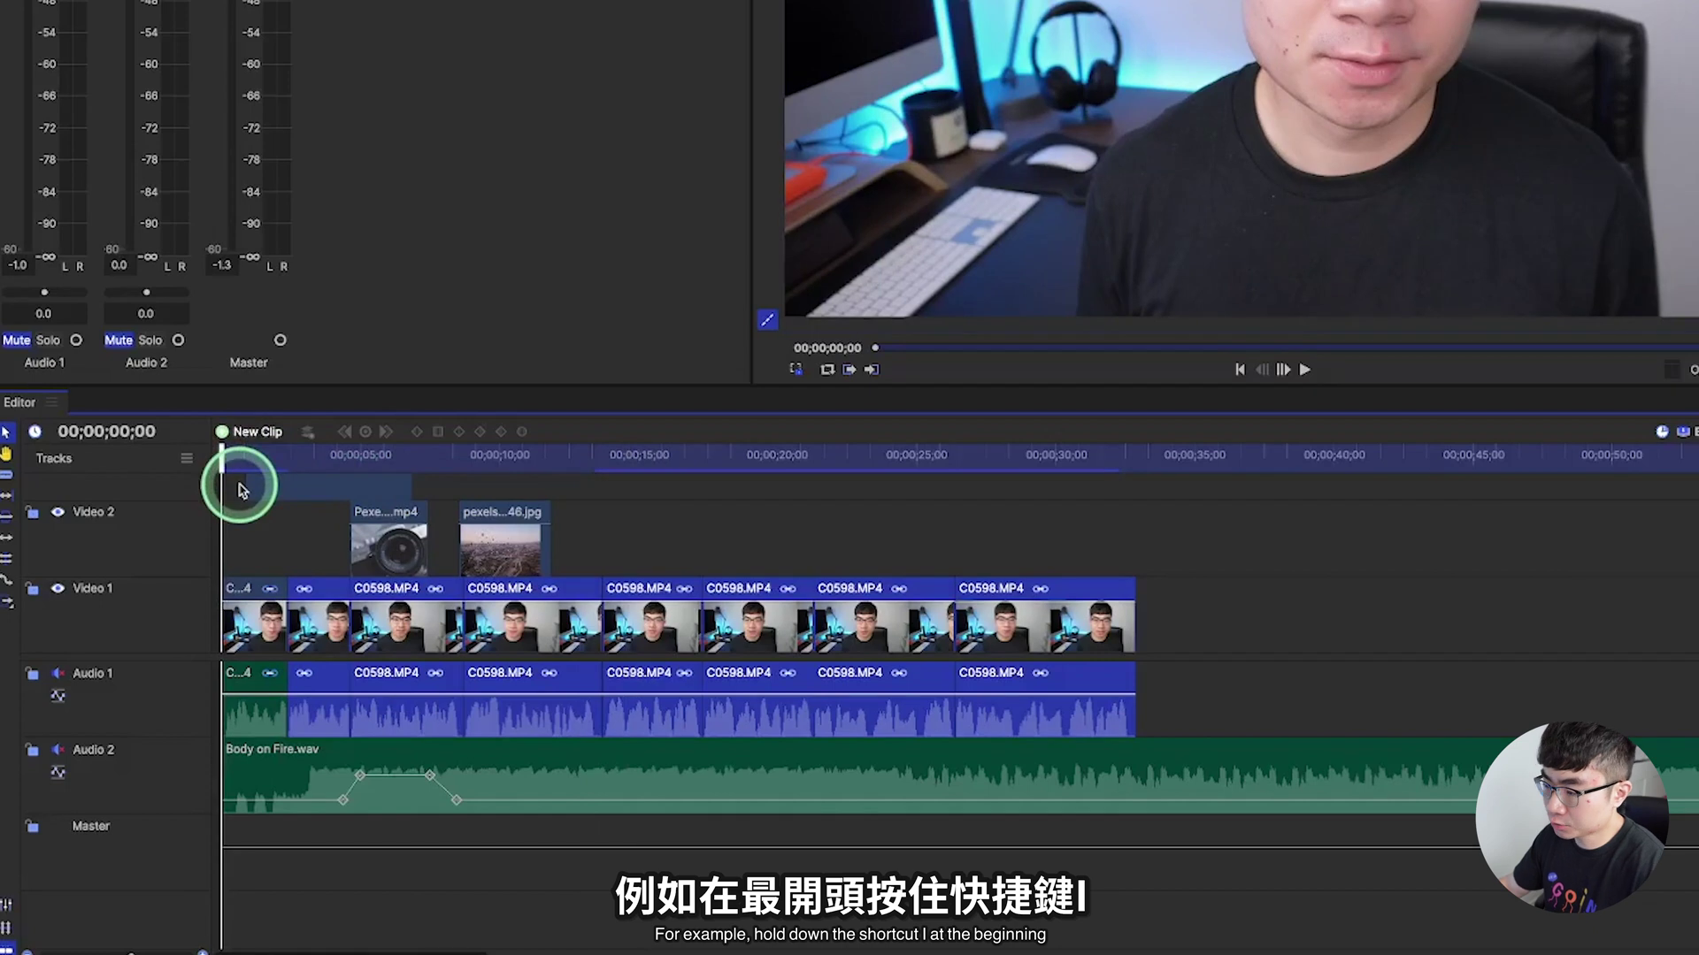
pyautogui.click(1134, 457)
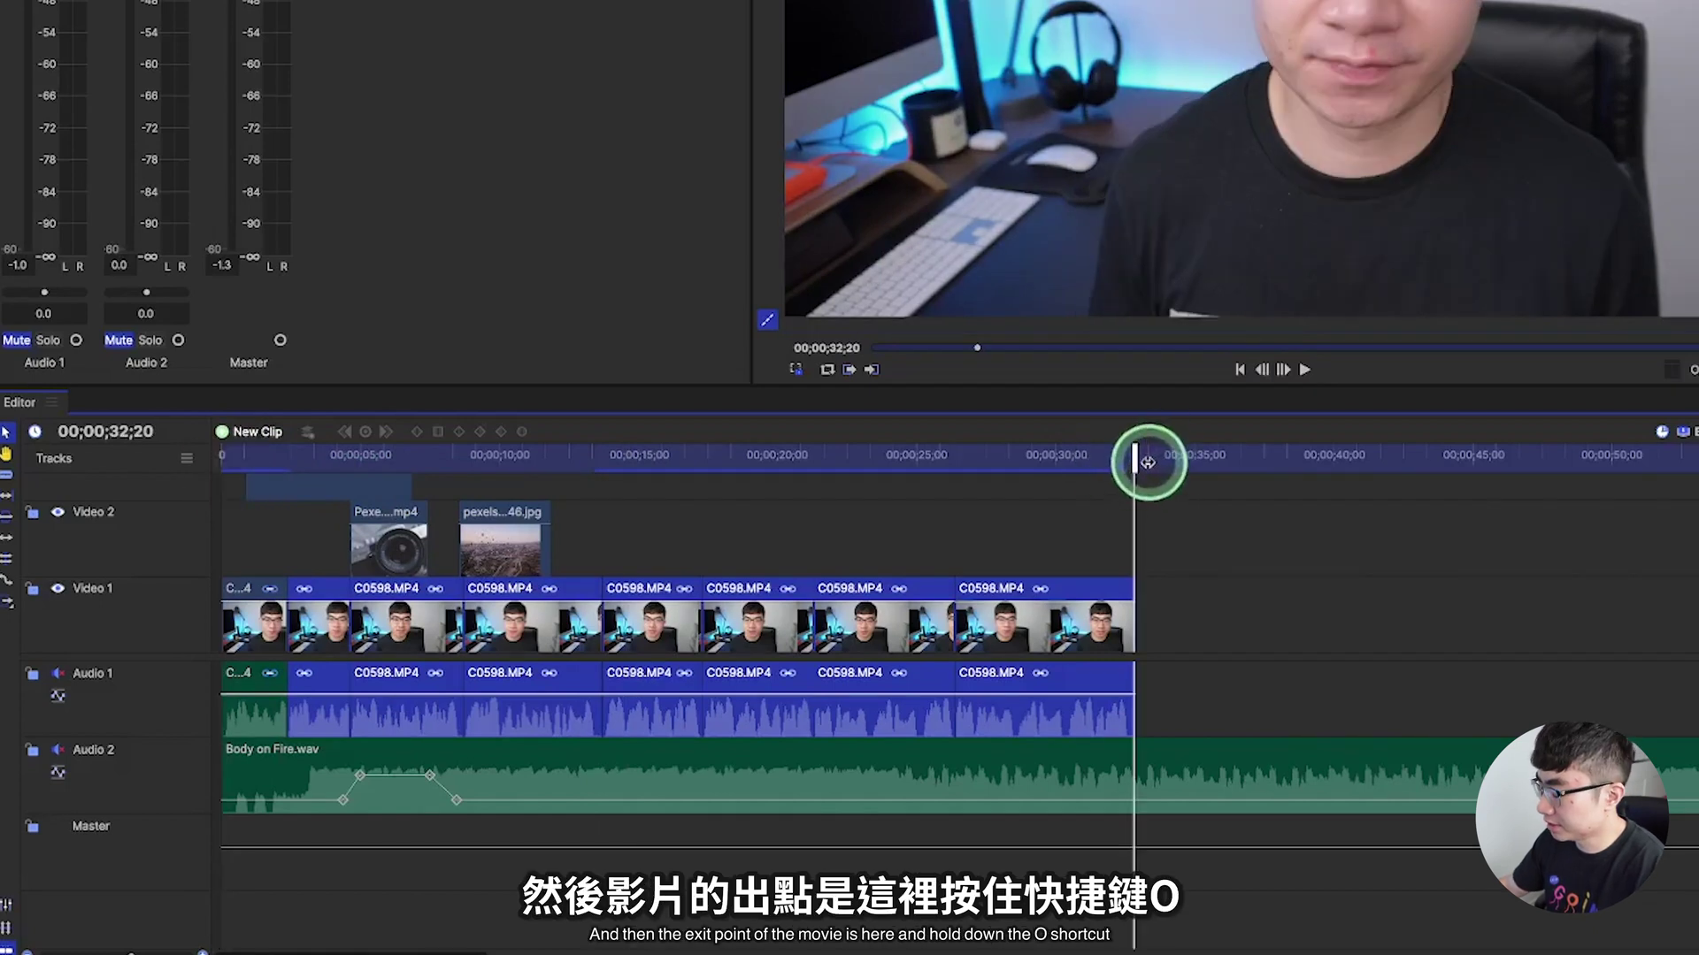
pyautogui.click(1696, 432)
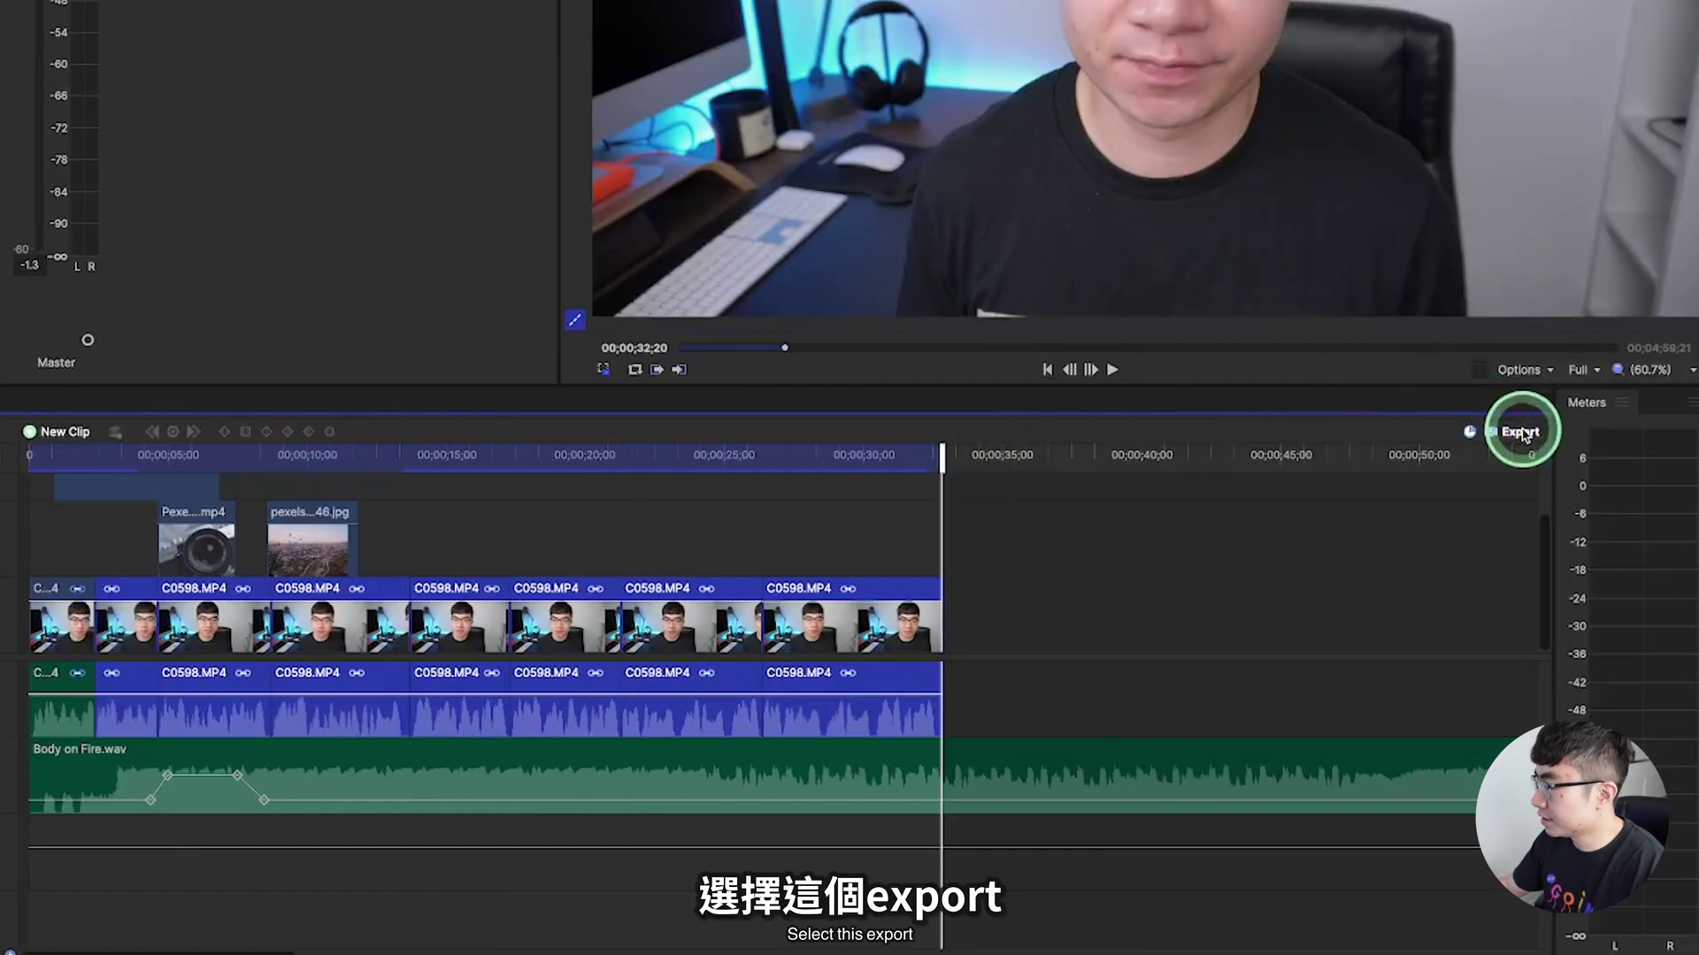
pyautogui.click(1588, 518)
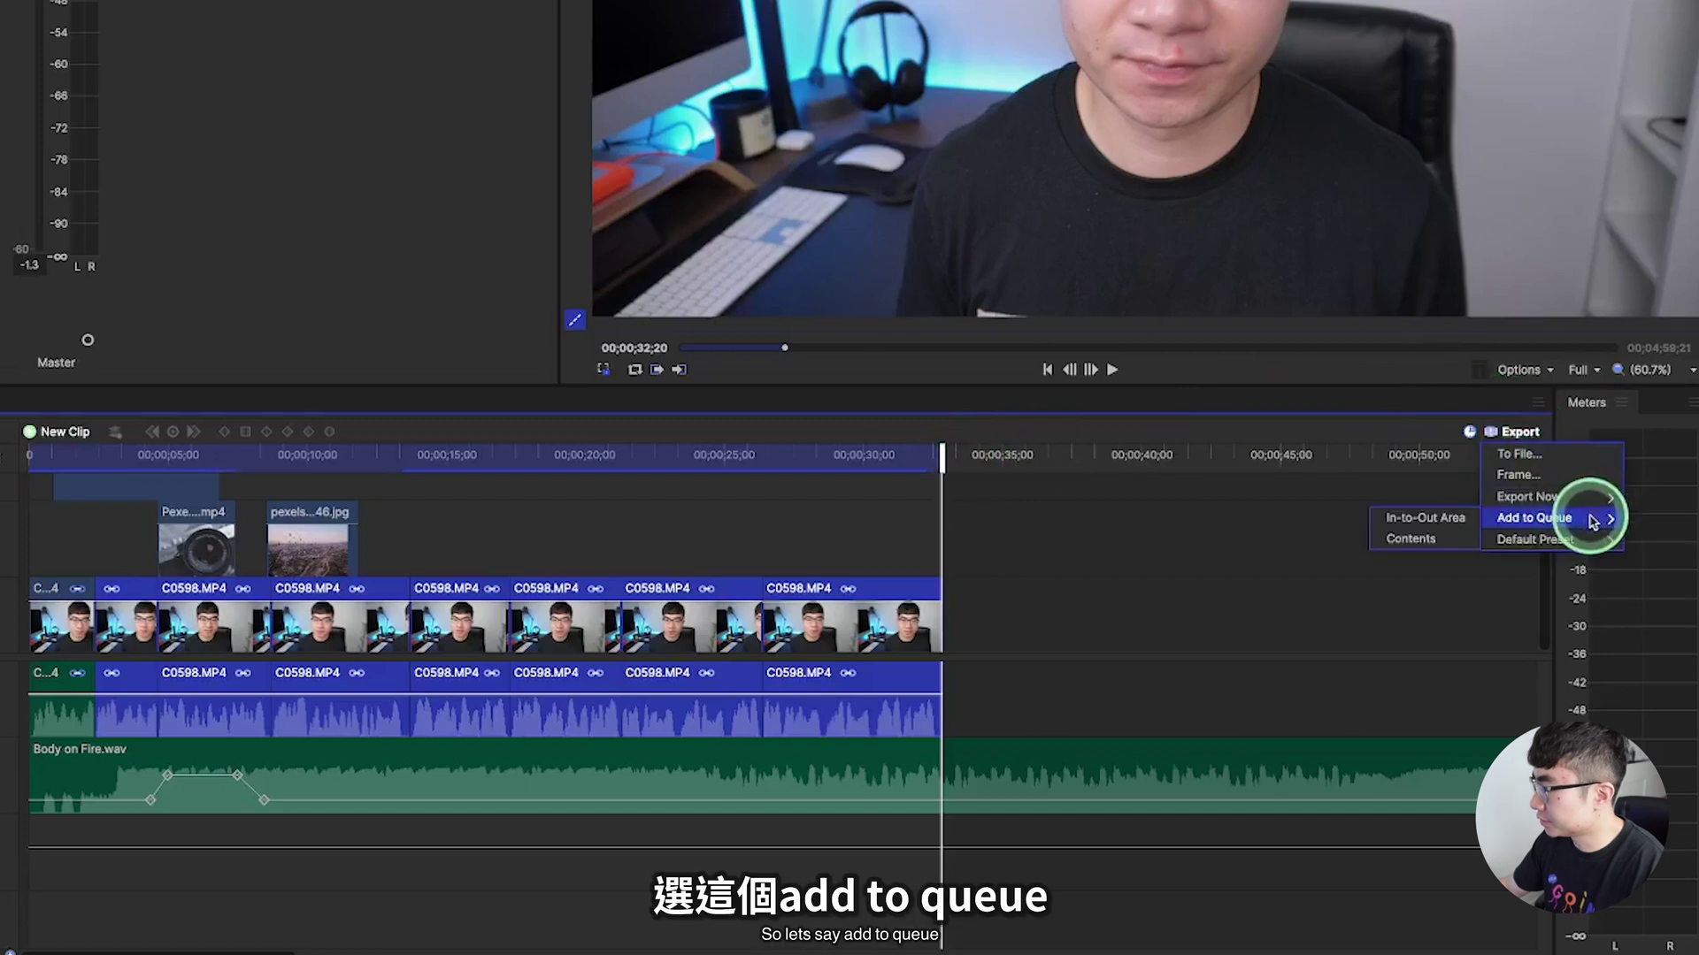
pyautogui.click(1415, 520)
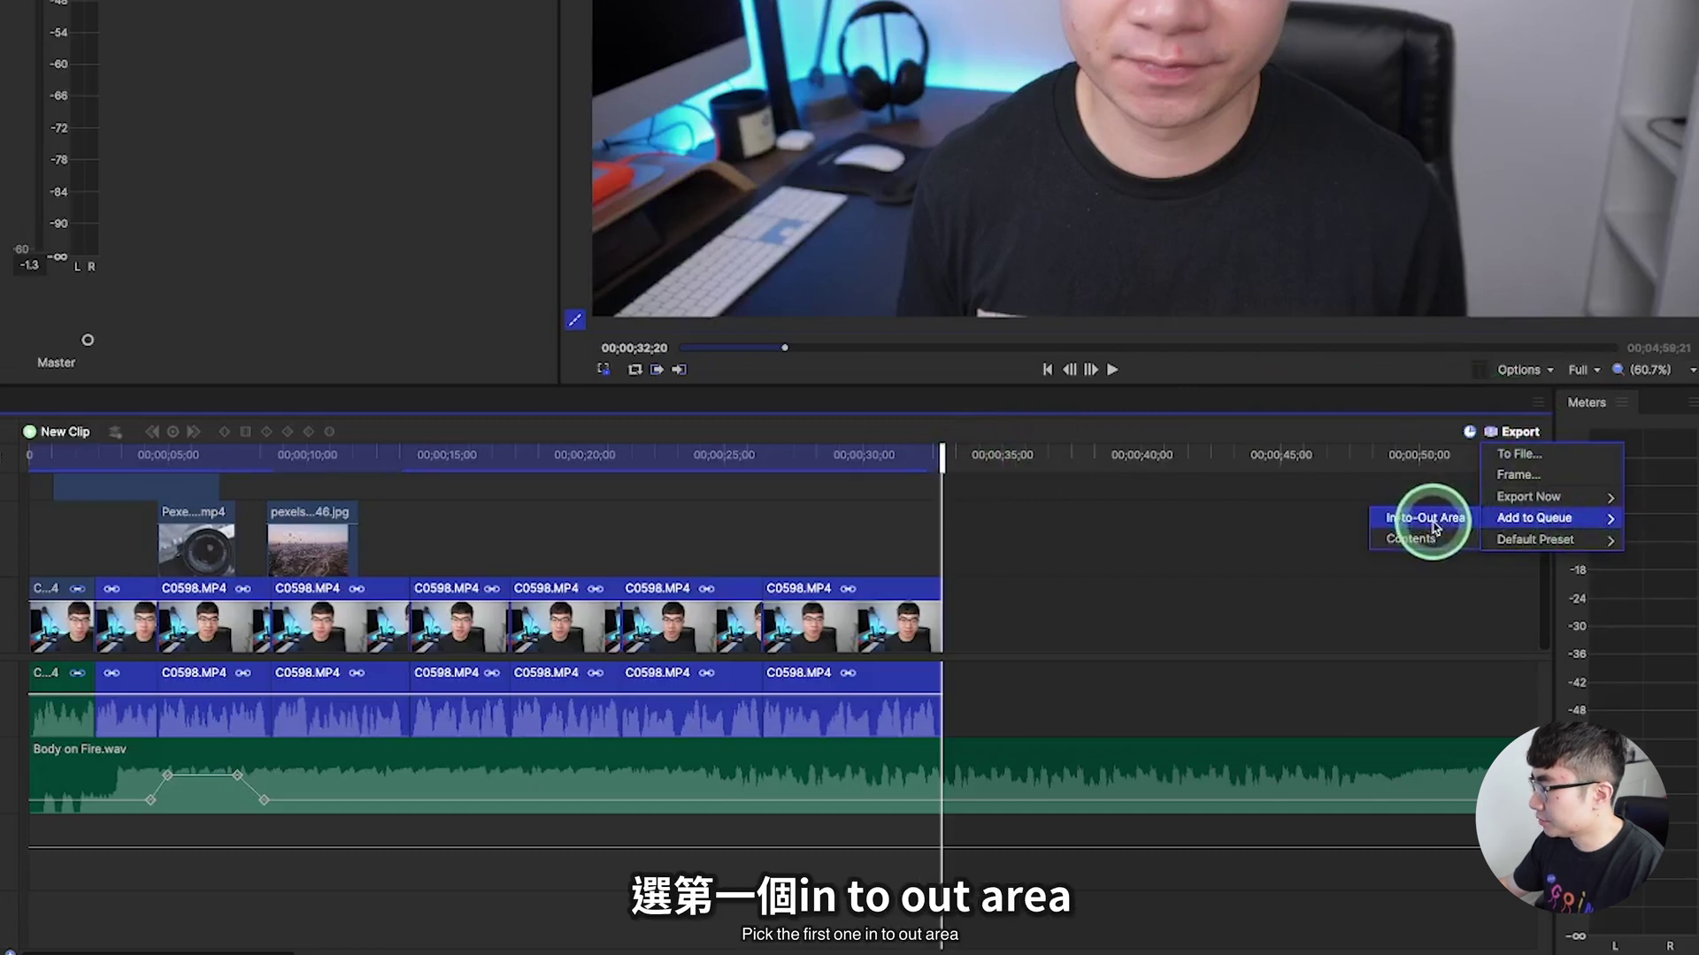